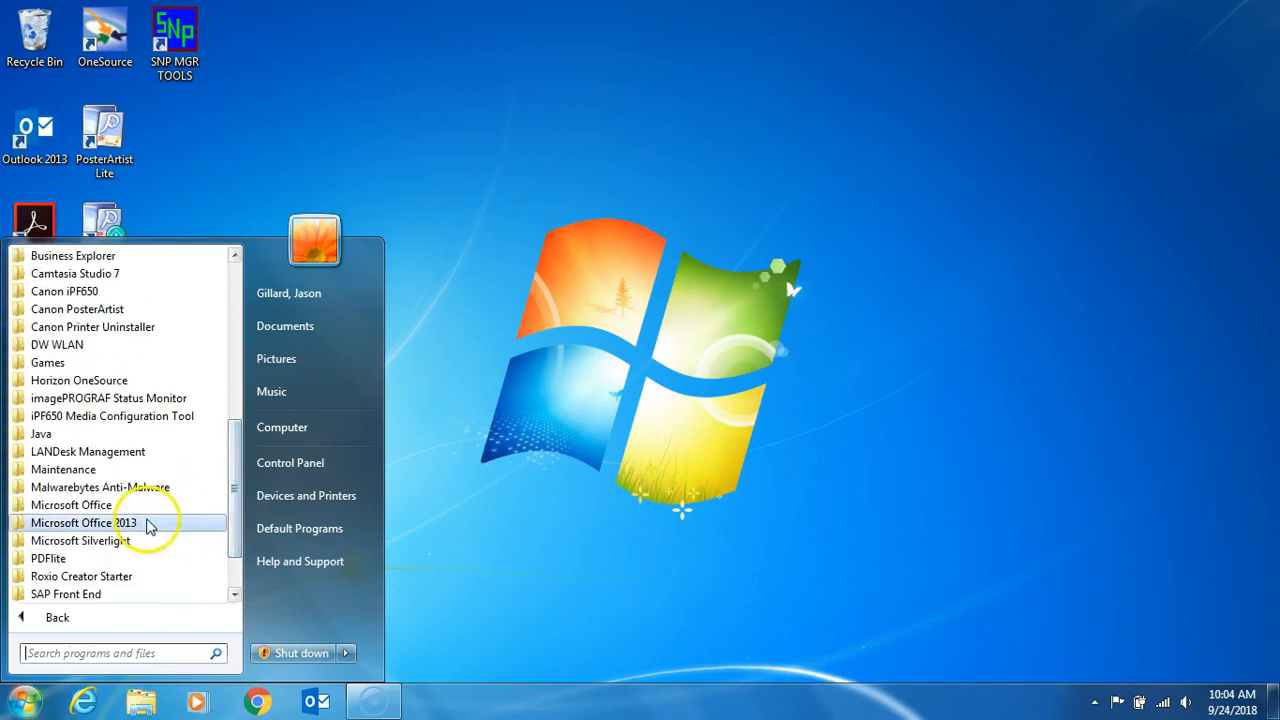
# Step: Start Word 2013 from the Microsoft Office 2013 programs, enlarge its window and create a blank document
pyautogui.click(140, 522)
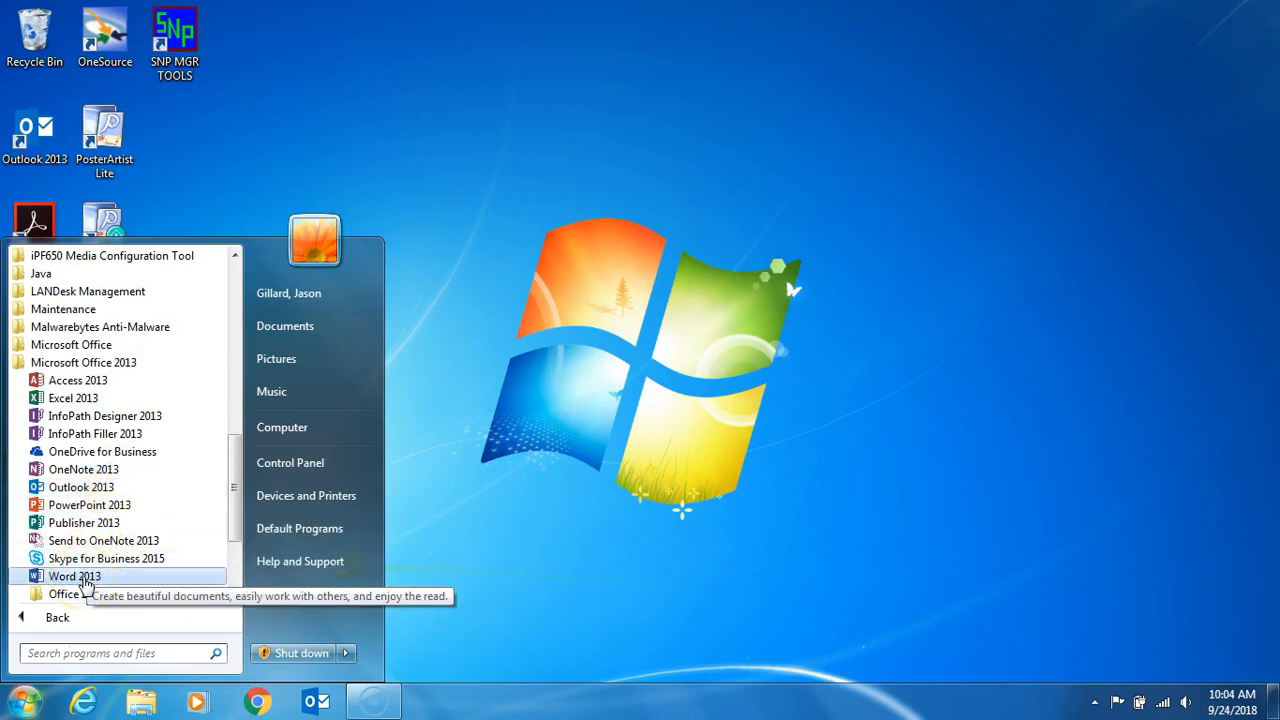
pyautogui.click(84, 582)
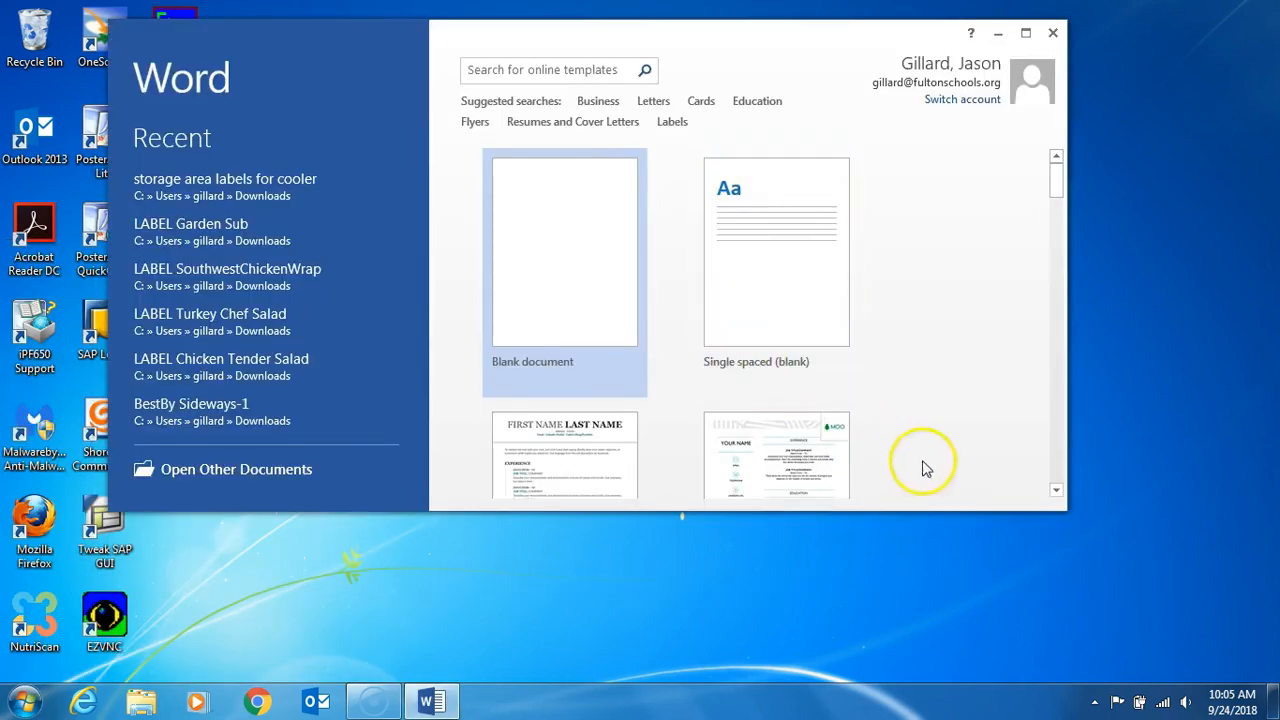
pyautogui.moveTo(1066, 511); pyautogui.dragTo(1098, 657)
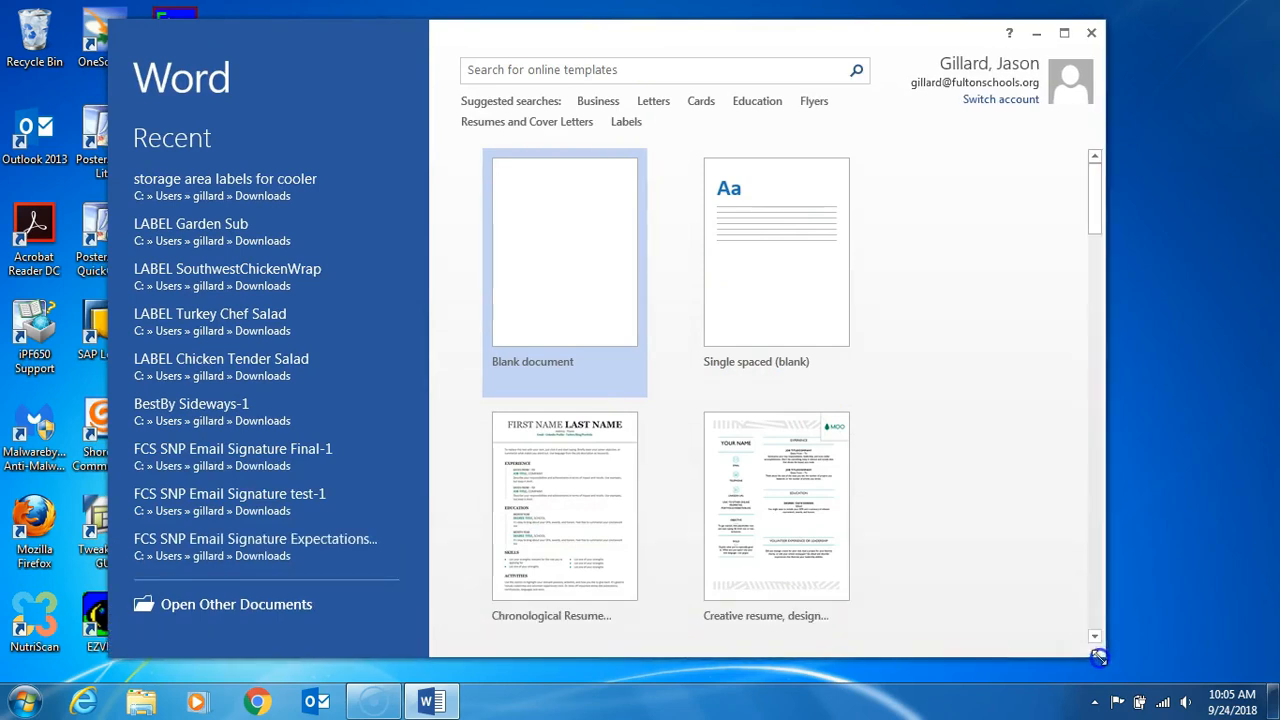
pyautogui.click(582, 253)
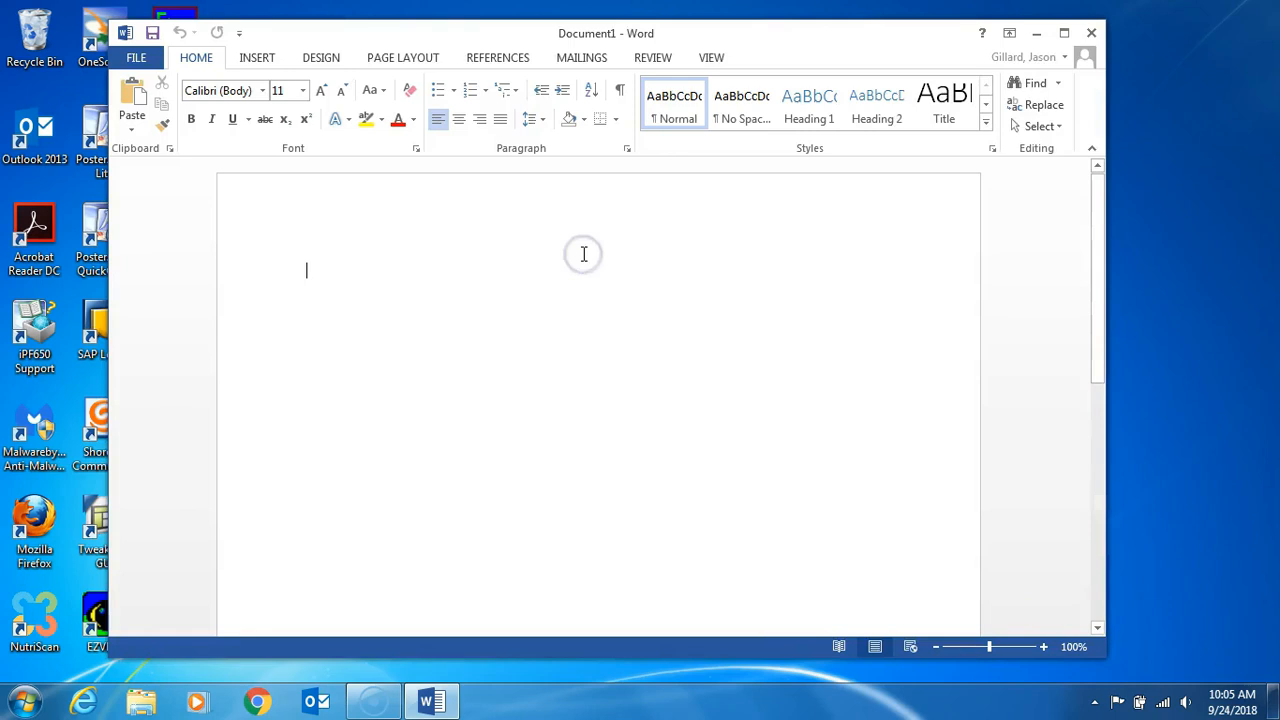
# Step: Enter three lines separated by blank lines: "This is a test document", "I am typing test stuff" and "There is no punctuation in my document"
pyautogui.click(497, 245)
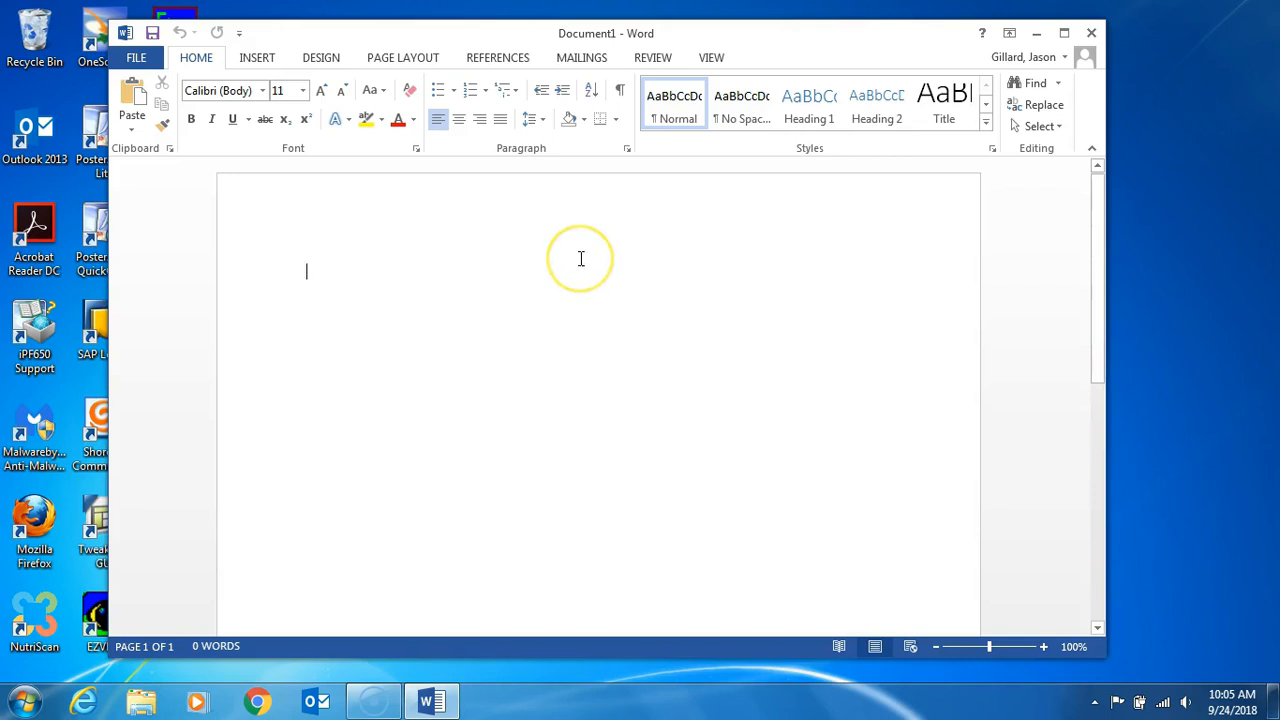
pyautogui.write('This')
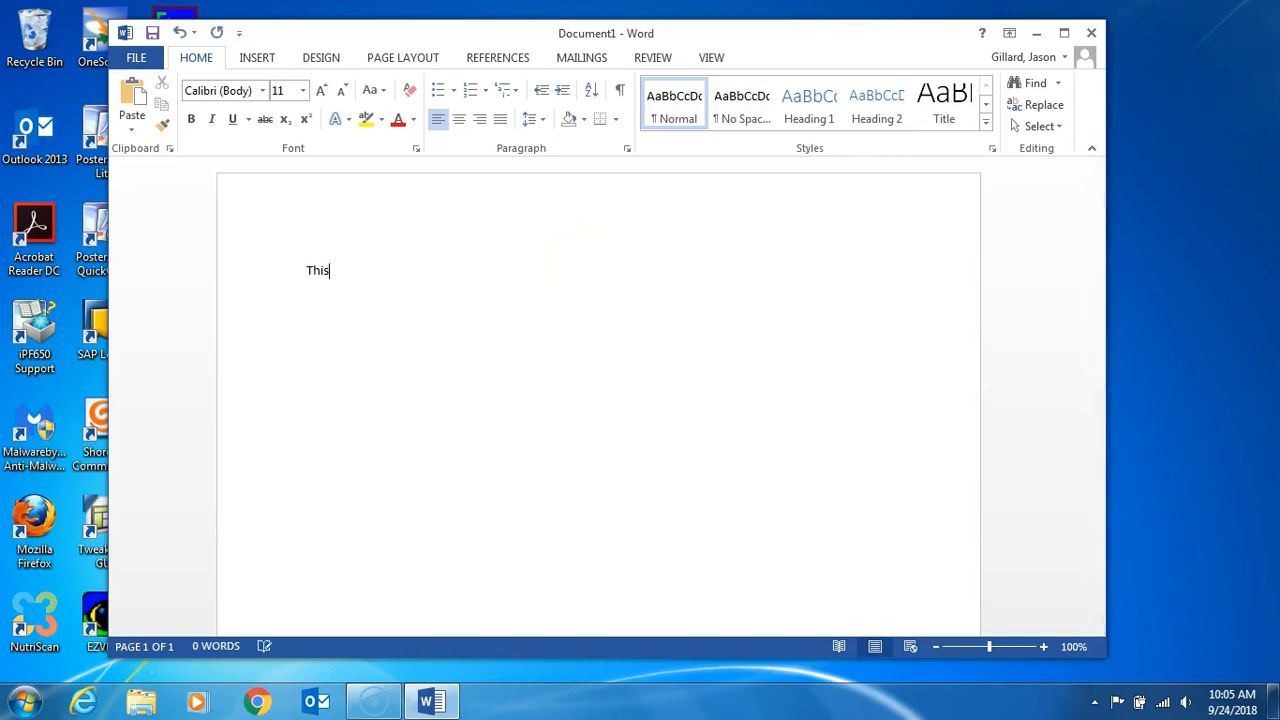
pyautogui.write(' is a test document  ')
pyautogui.write('I am')
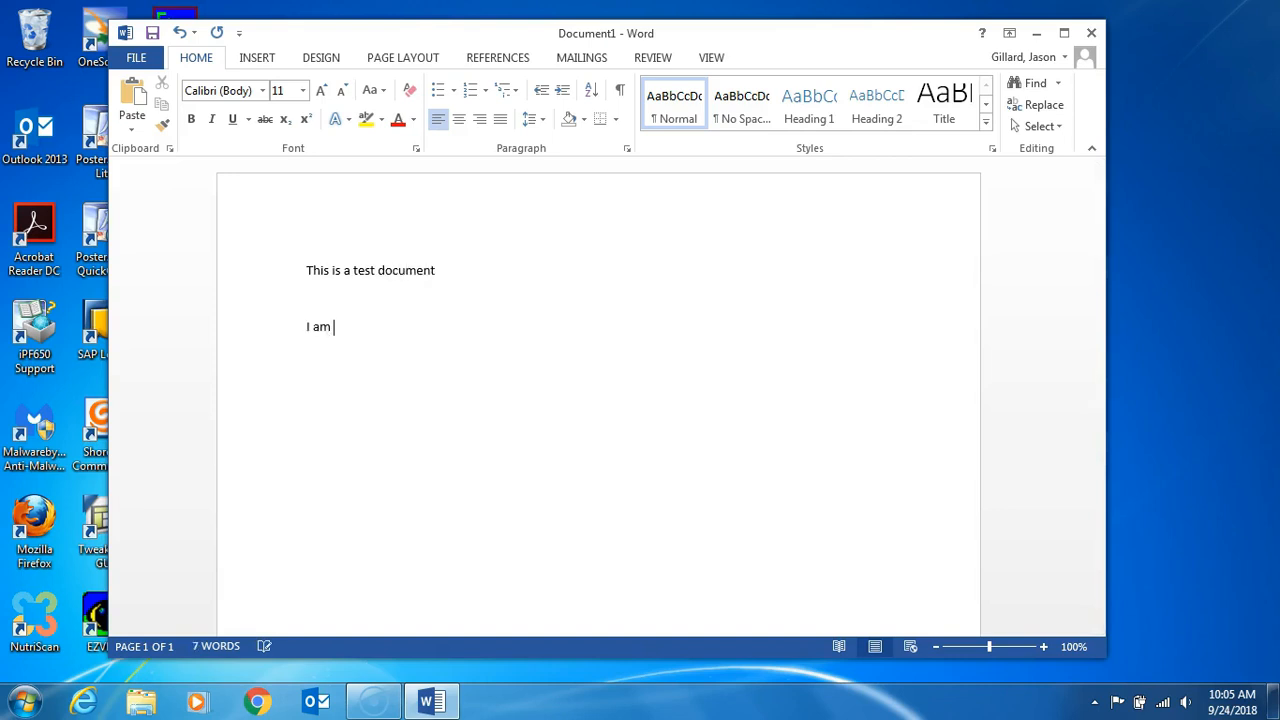
pyautogui.write(' typing test stuff')
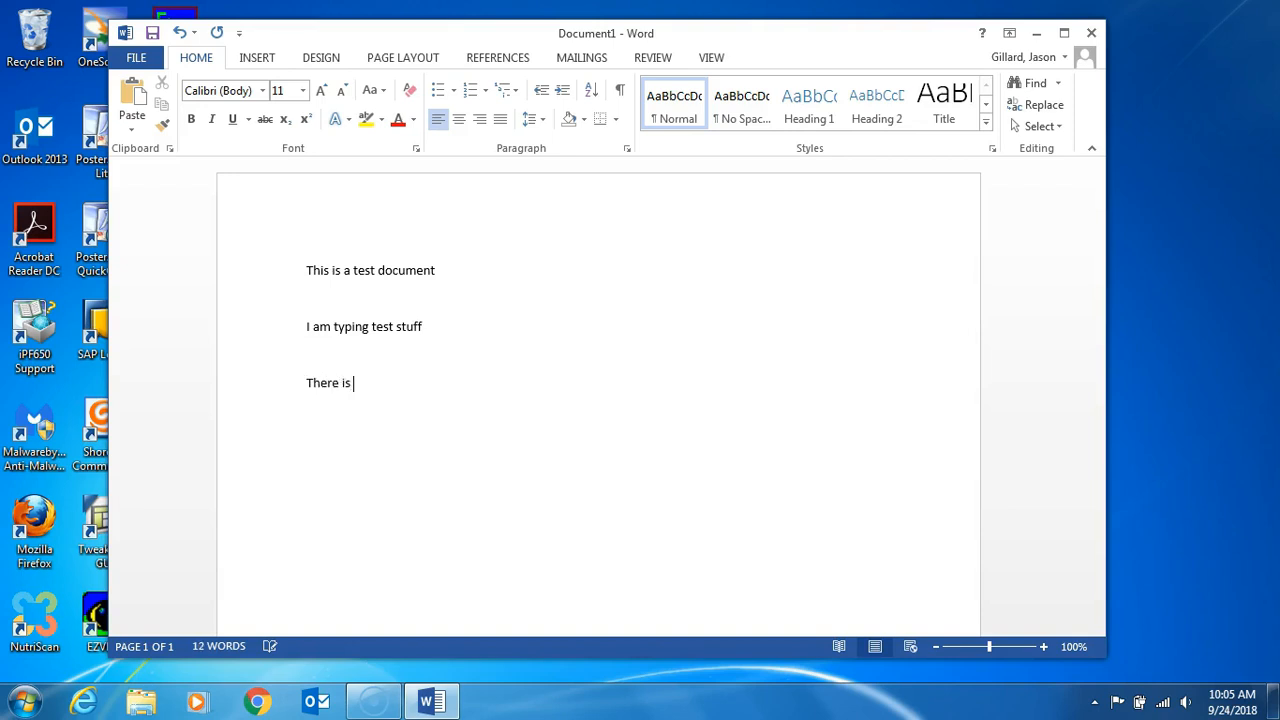
pyautogui.write('uation in my document')
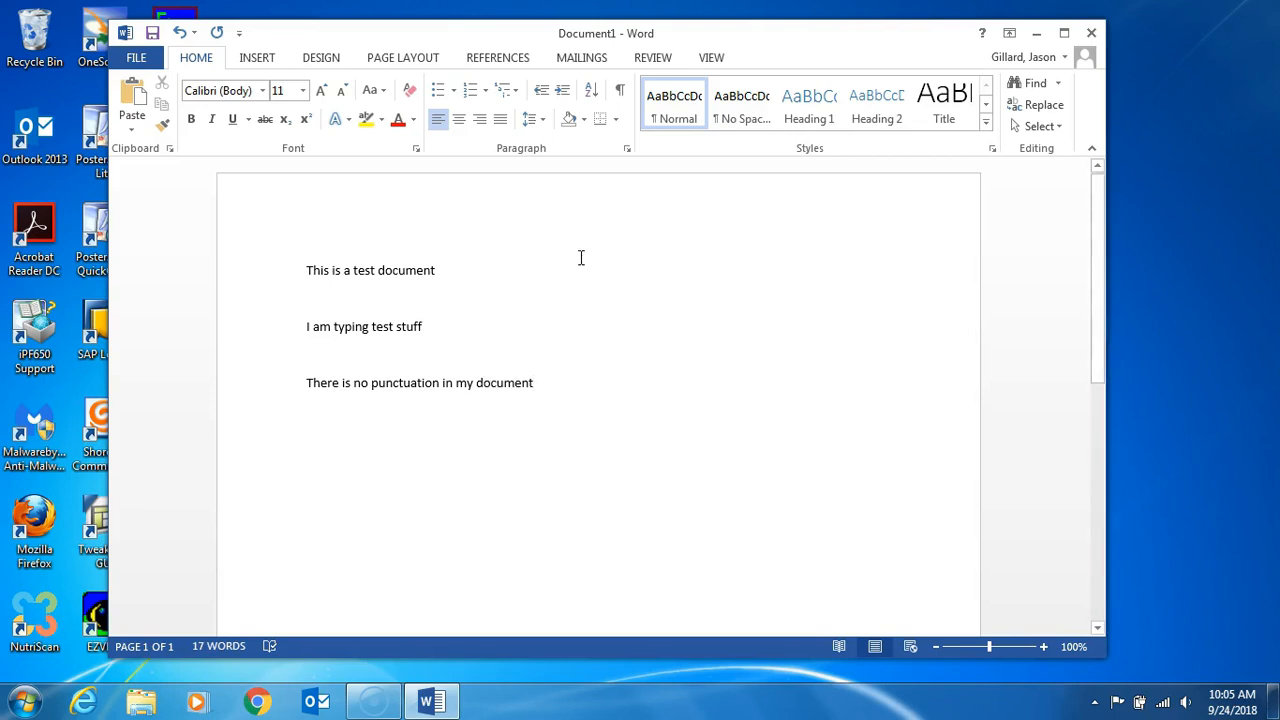
# Step: Copy the line "There is no punctuation in my document" and paste it on a new line below, keeping the source formatting
pyautogui.click(543, 375)
pyautogui.moveTo(536, 383); pyautogui.dragTo(317, 383)
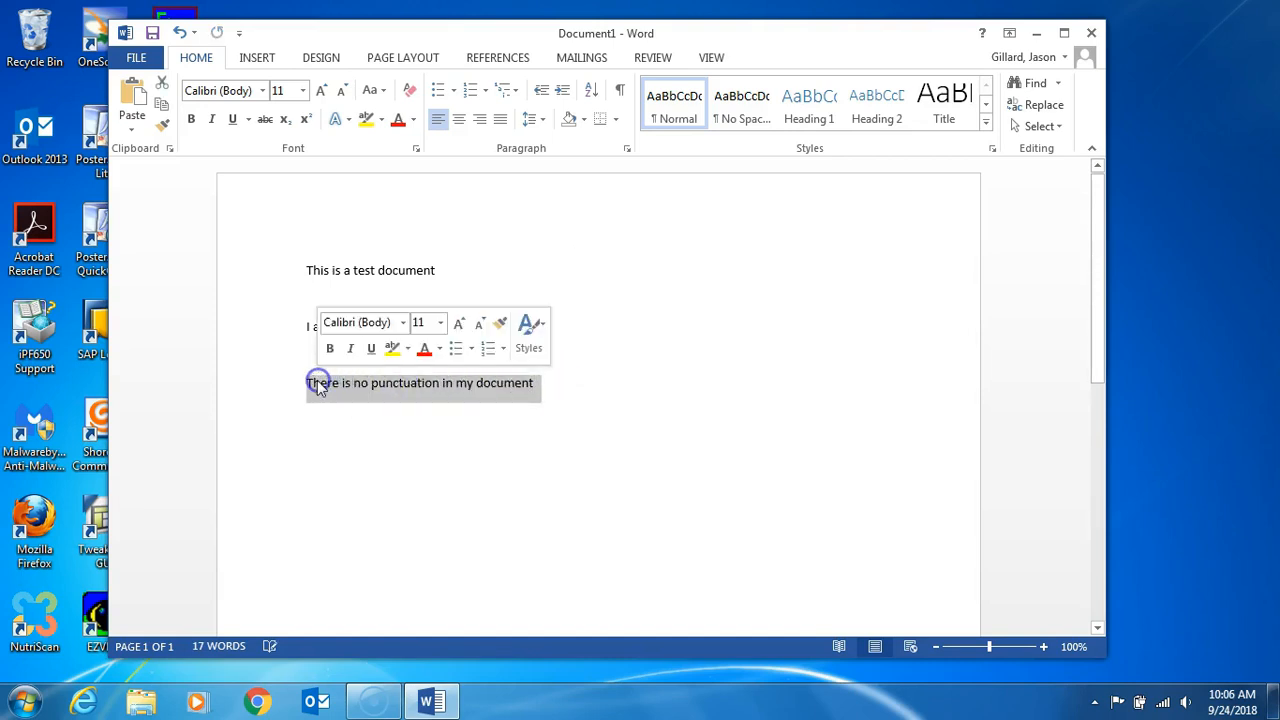
pyautogui.rightClick(319, 390)
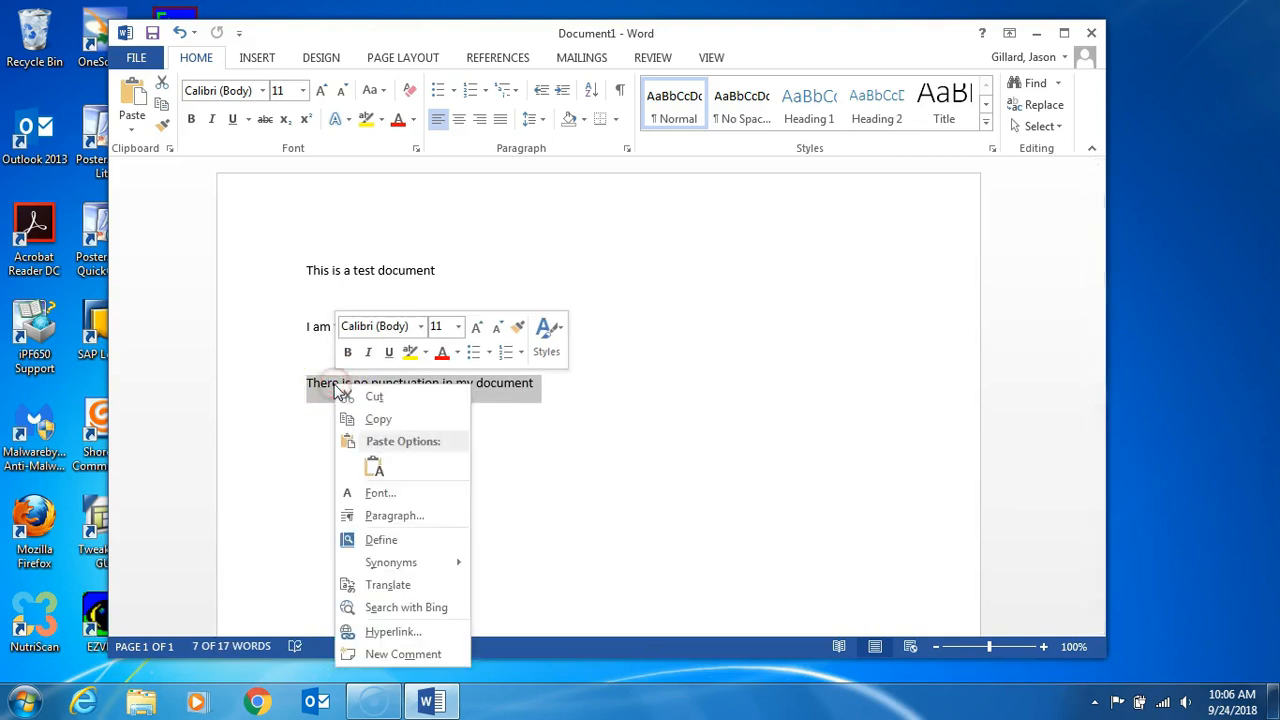
pyautogui.click(381, 420)
pyautogui.click(551, 400)
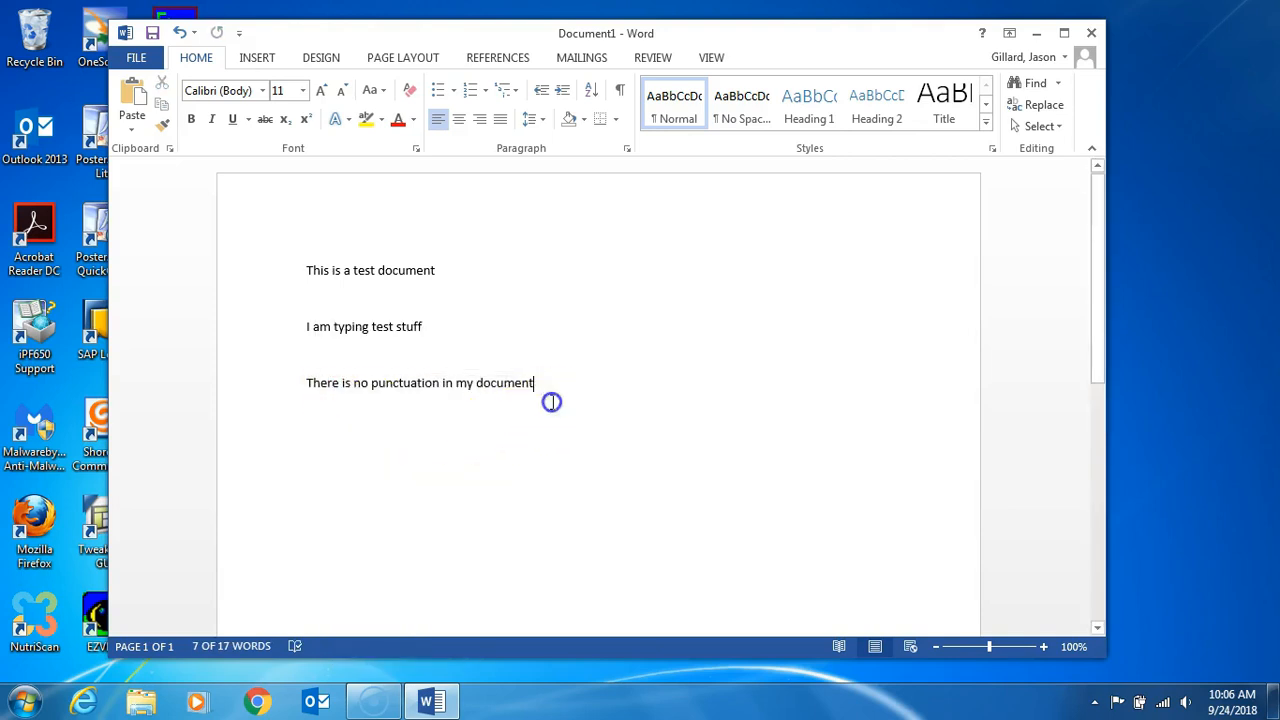
pyautogui.press('Return')
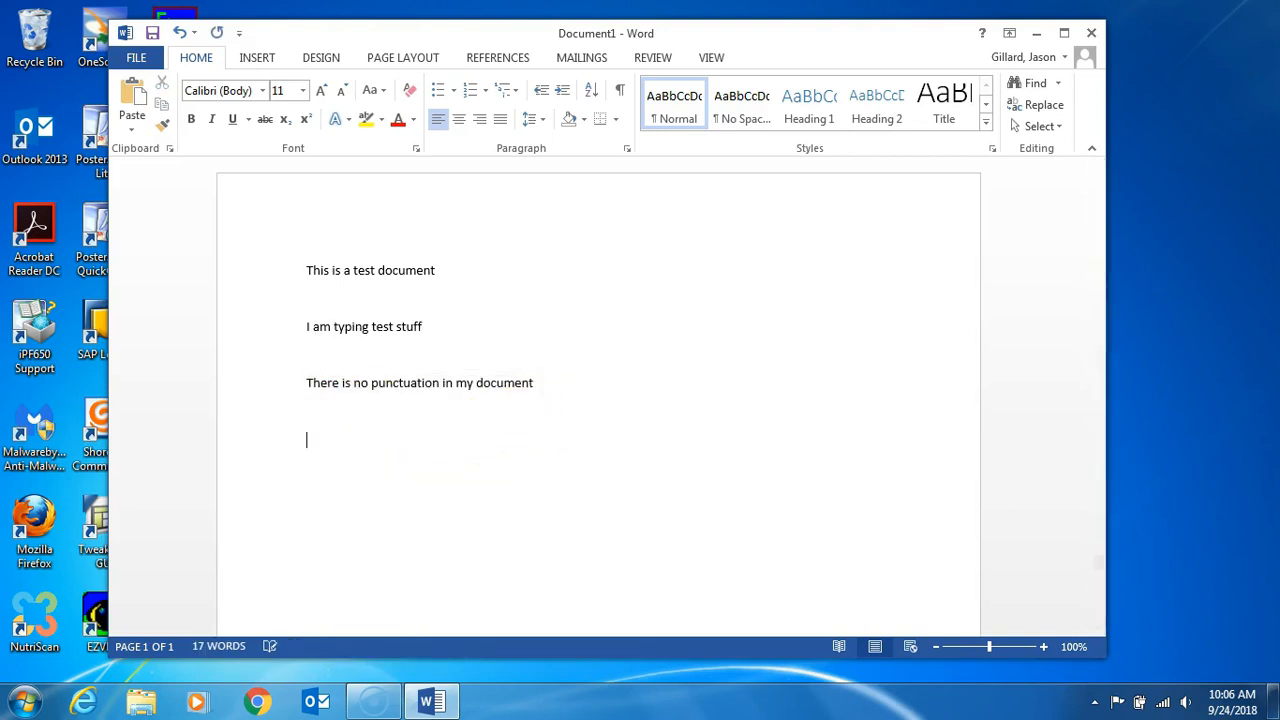
pyautogui.rightClick(384, 436)
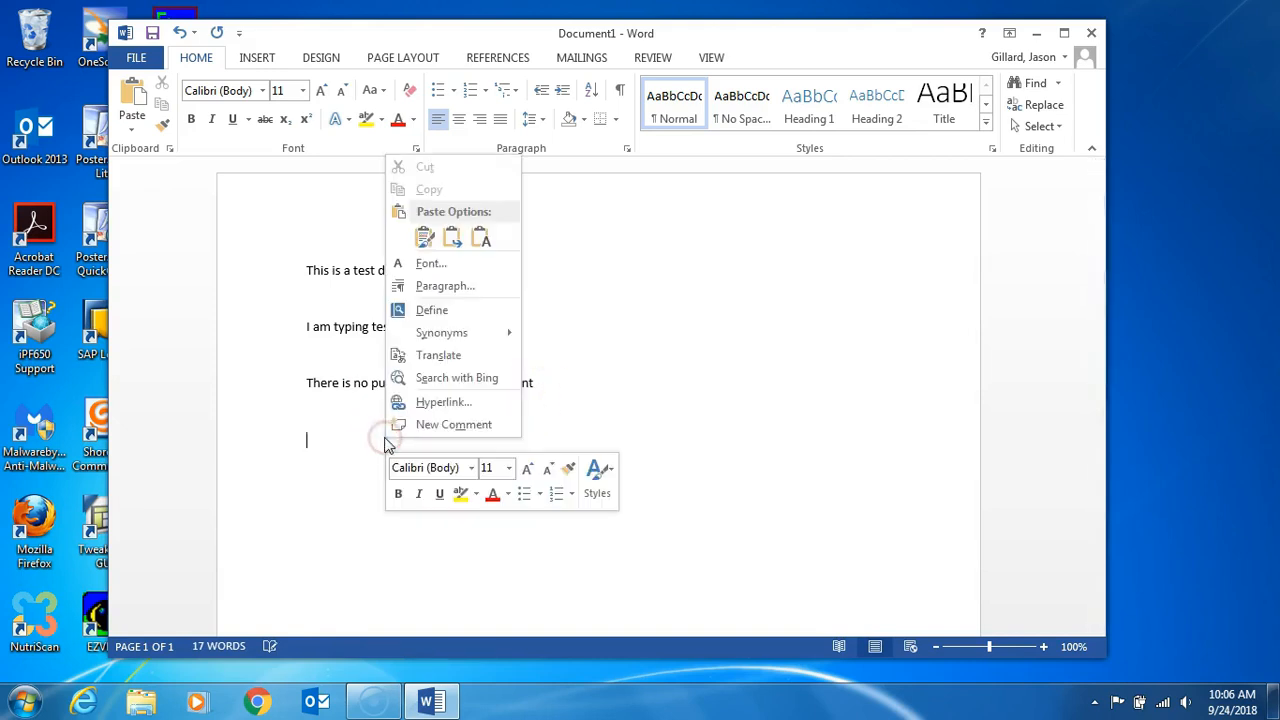
pyautogui.click(424, 237)
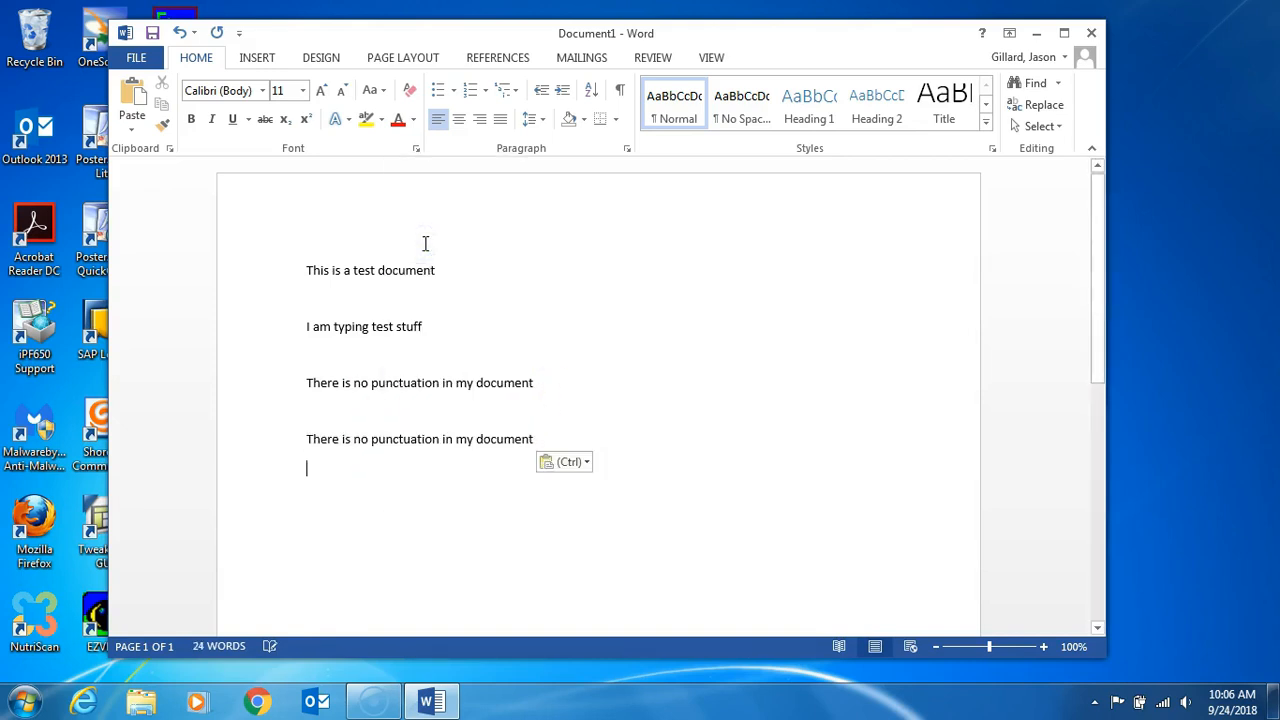
# Step: Undo the paste of the duplicated line and redo it
pyautogui.click(180, 33)
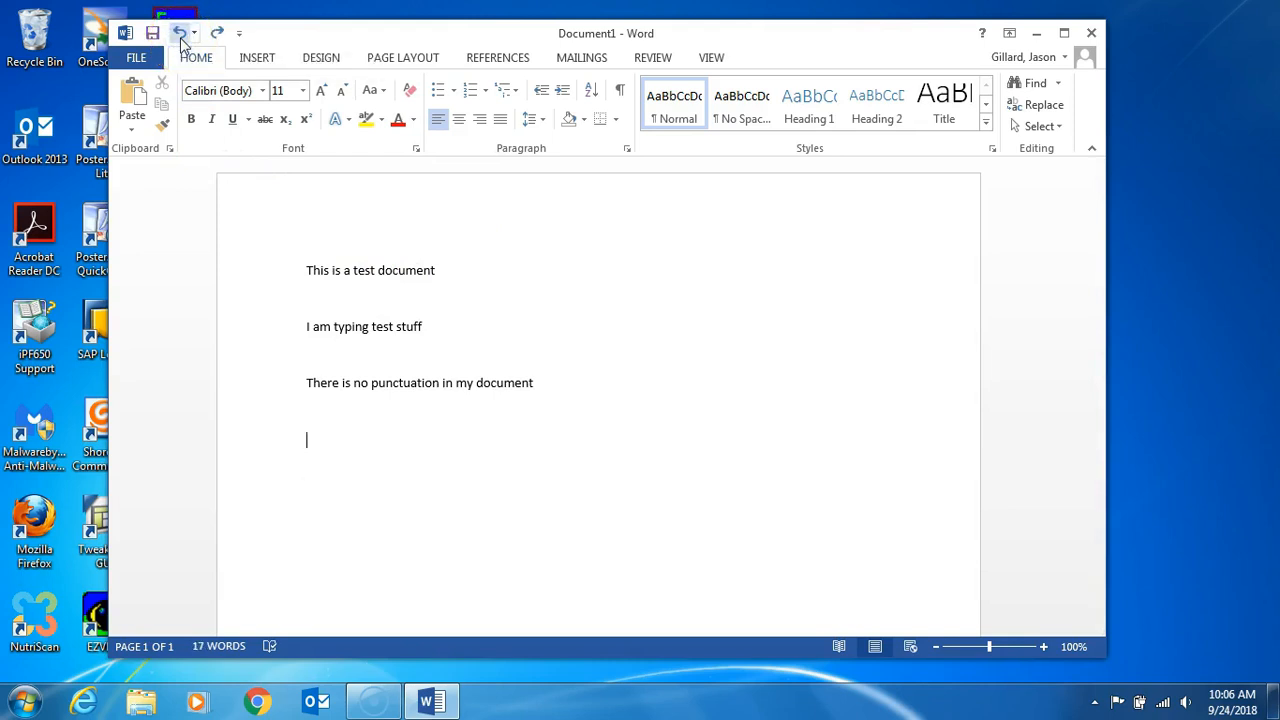
pyautogui.click(214, 36)
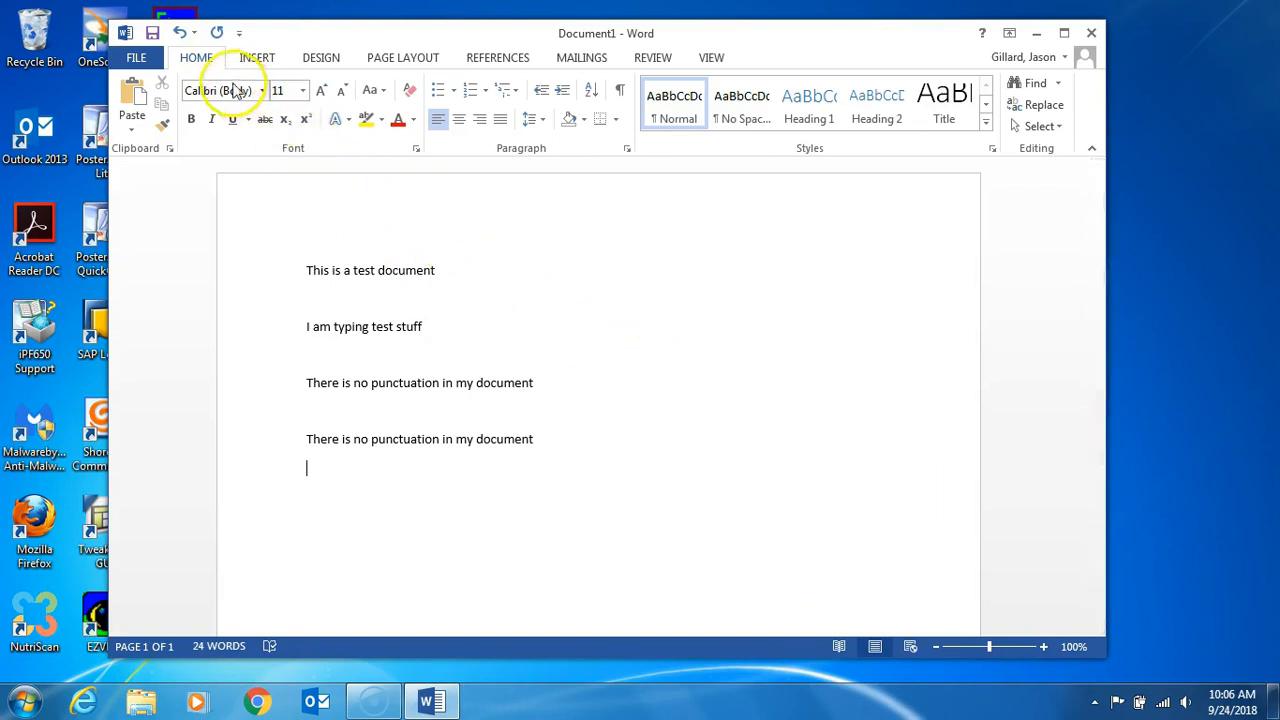
# Step: Save the document as "woodys test document" in the Documents library on this computer and close it
pyautogui.click(153, 34)
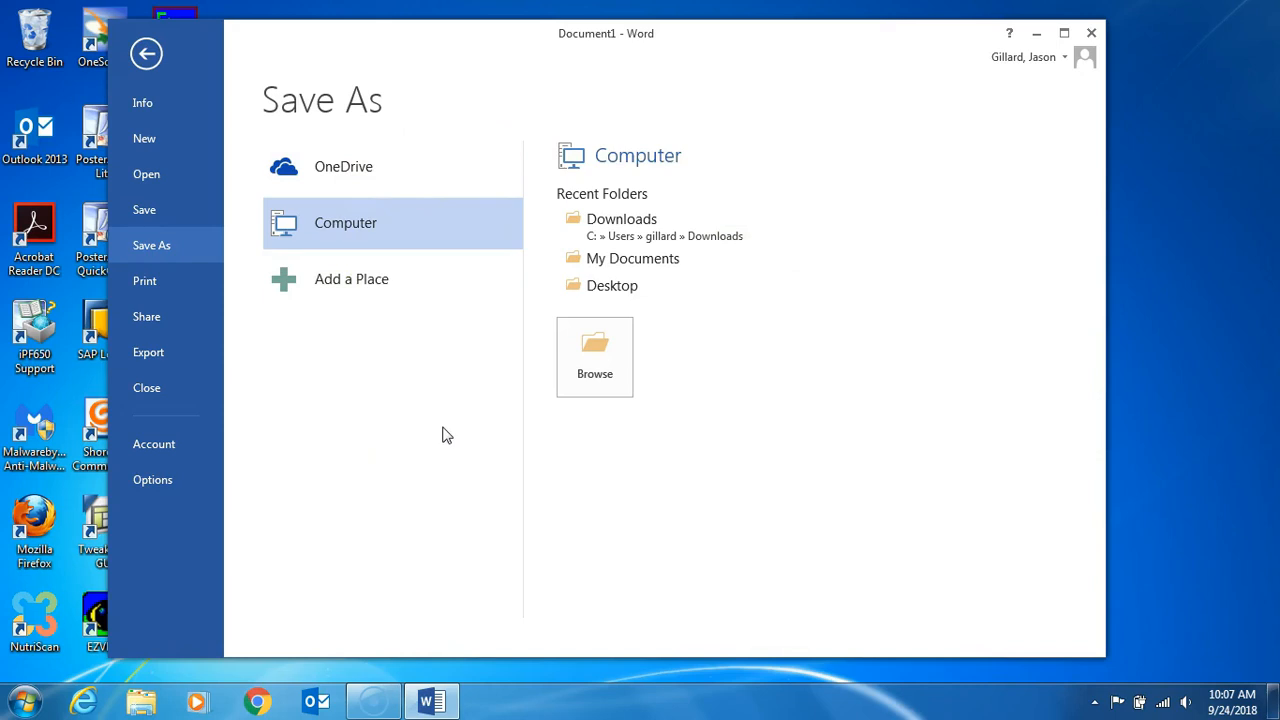
pyautogui.click(600, 352)
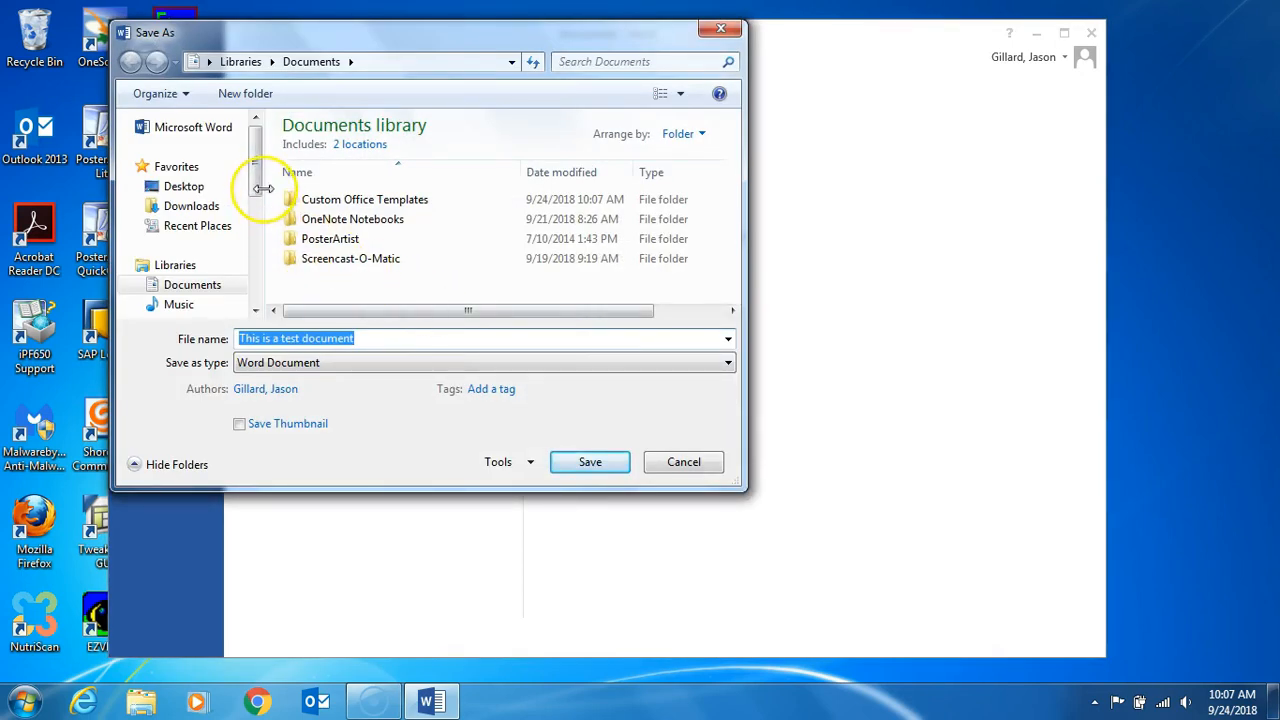
pyautogui.moveTo(261, 188)
pyautogui.mouseDown()
pyautogui.moveTo(255, 280)
pyautogui.moveTo(257, 211)
pyautogui.mouseUp()
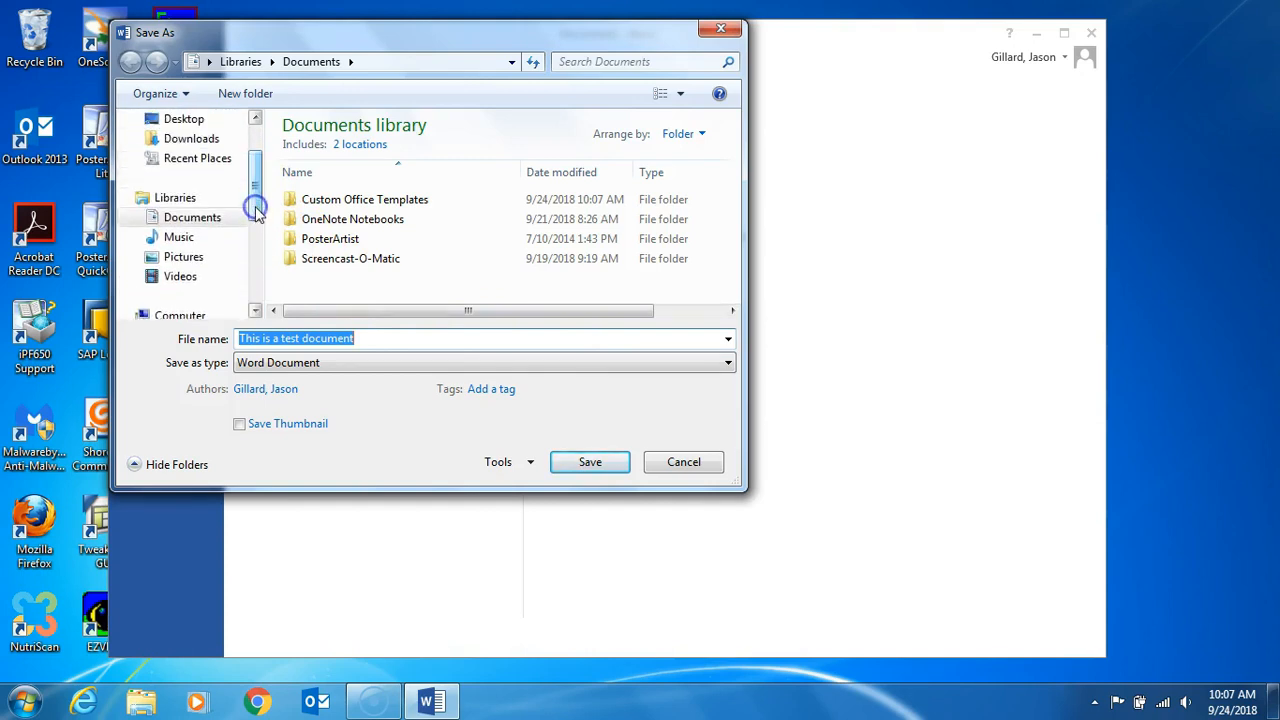
pyautogui.click(191, 220)
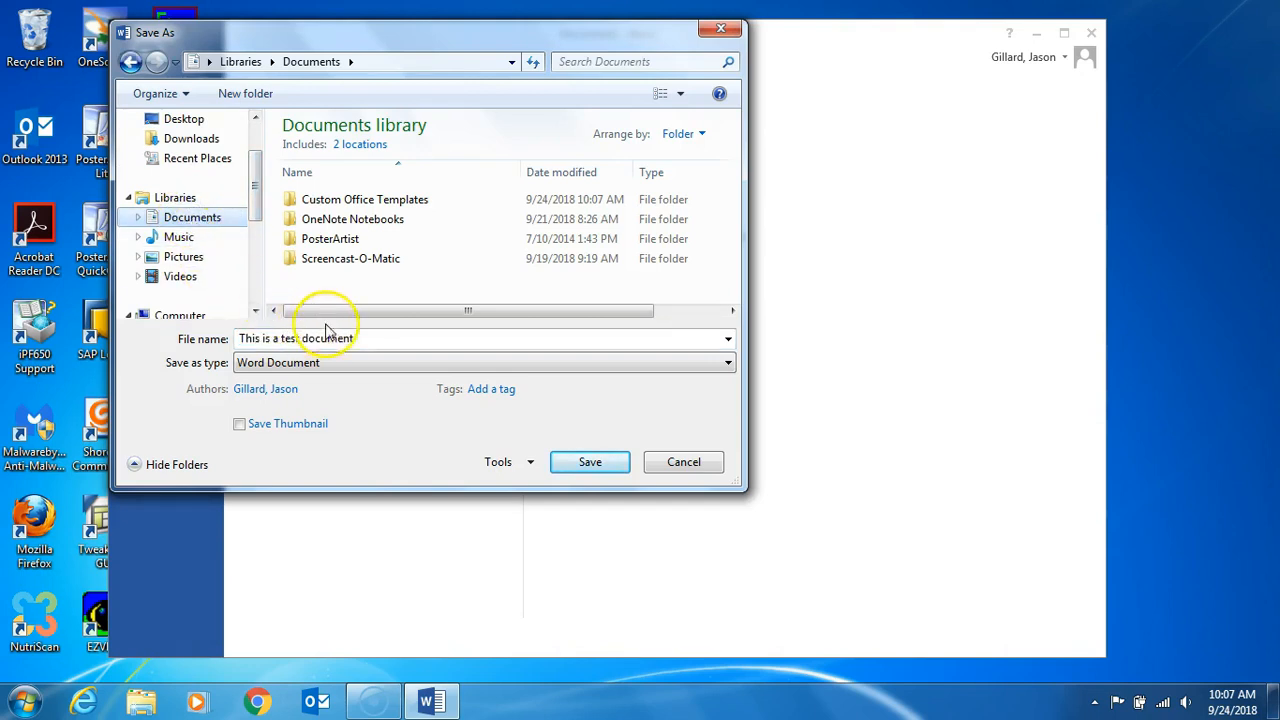
pyautogui.click(353, 339)
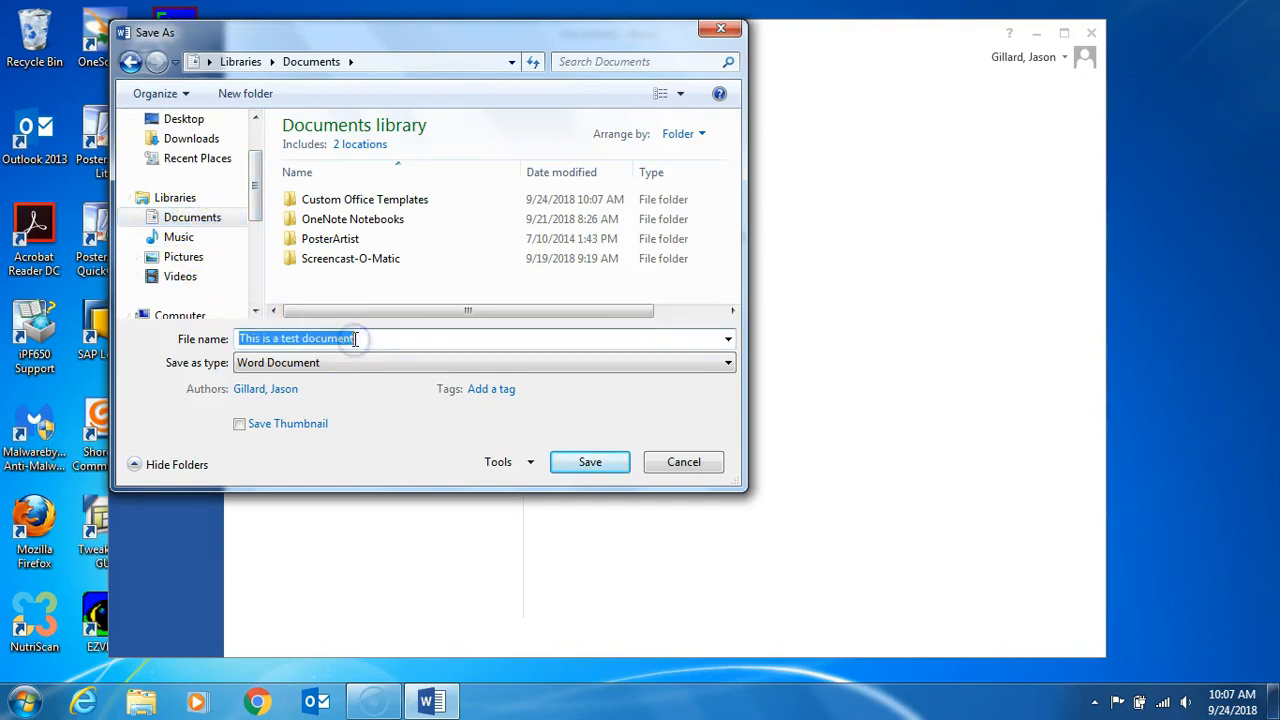
pyautogui.write('woodys test')
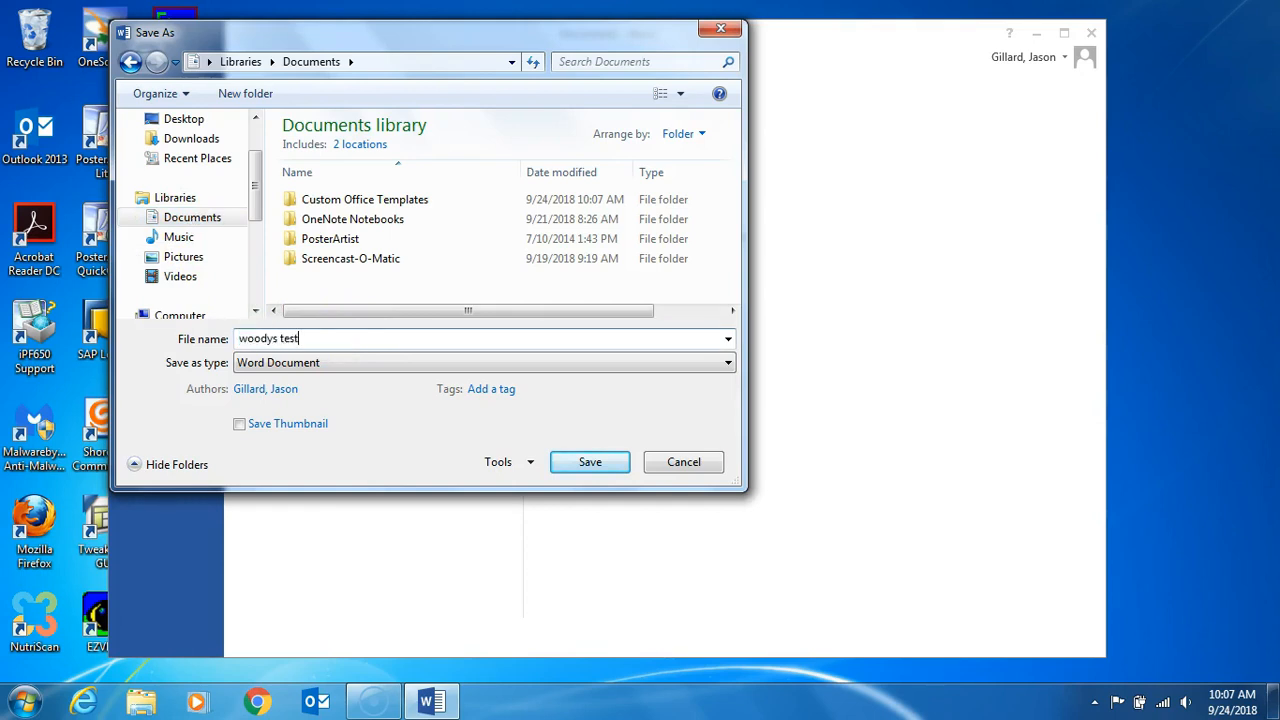
pyautogui.write(' document')
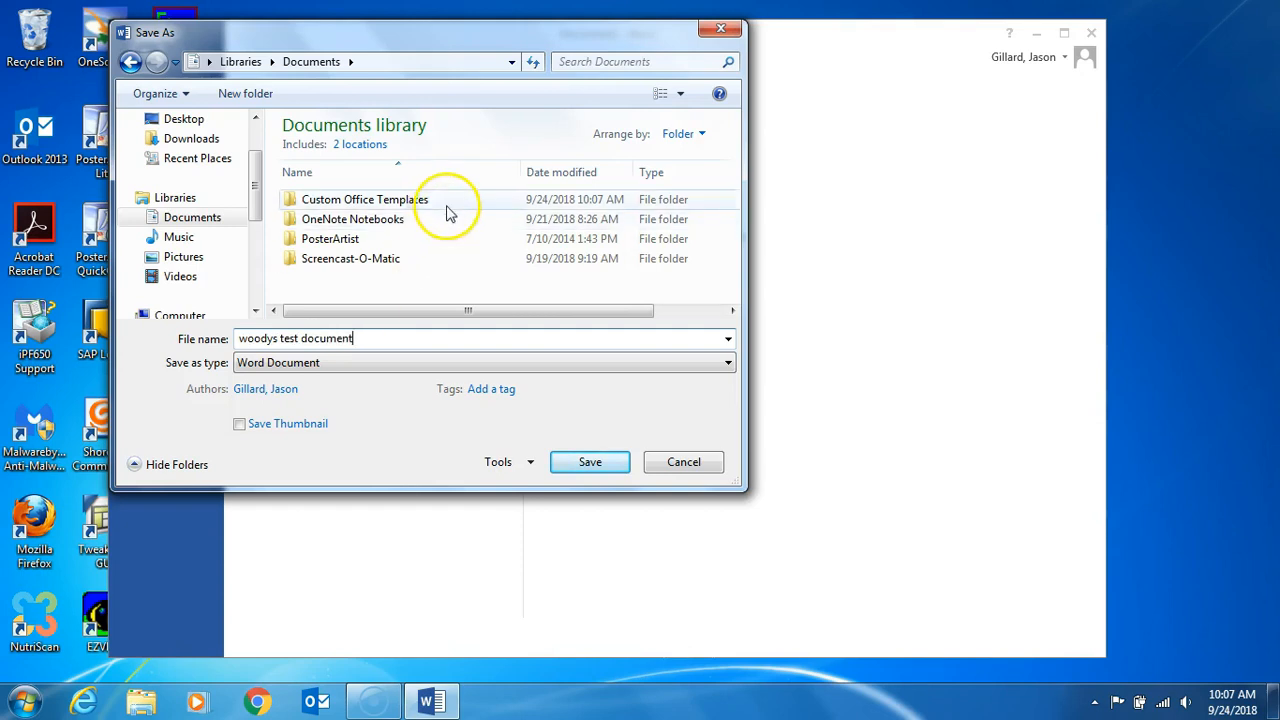
pyautogui.click(587, 460)
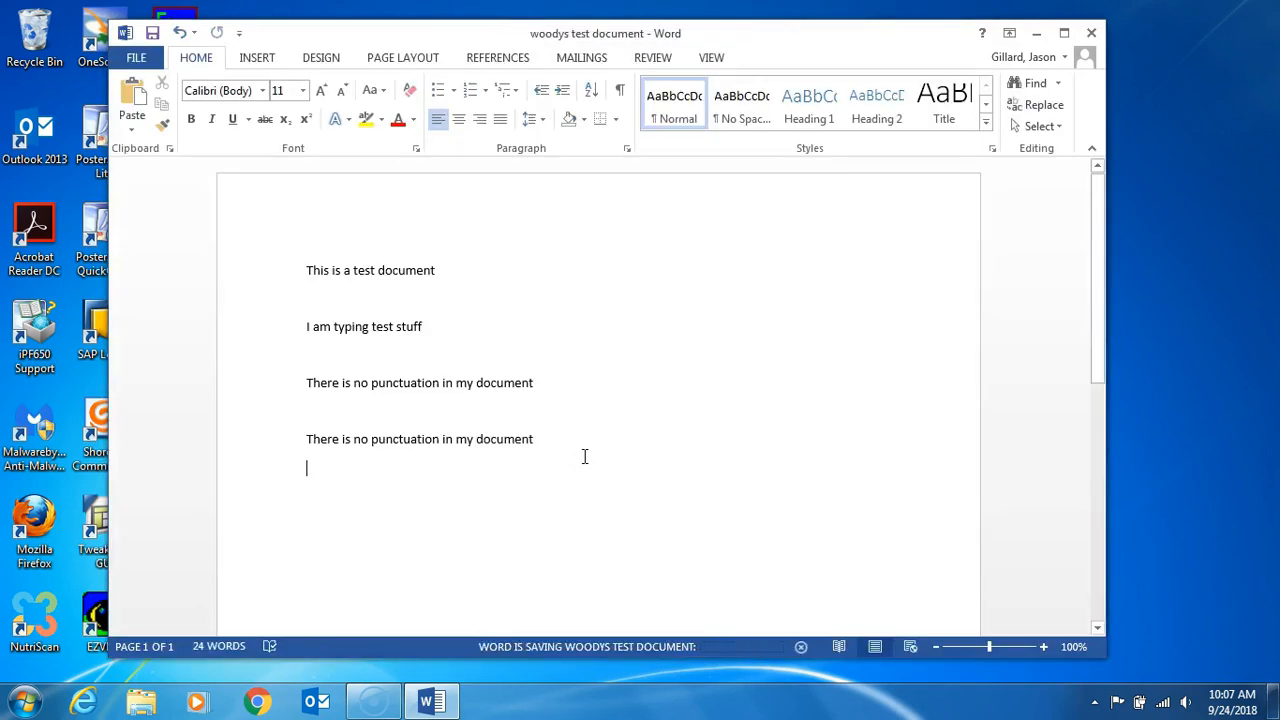
pyautogui.click(1091, 33)
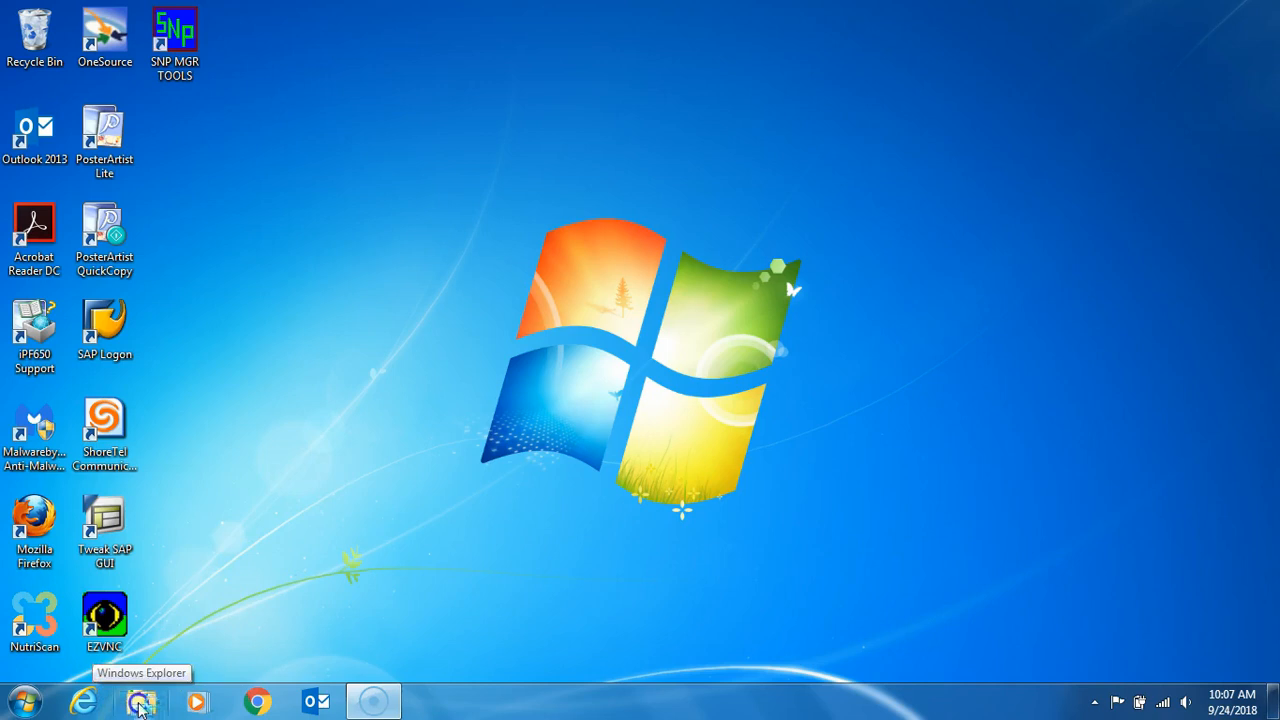
# Step: Switch to Windows Explorer and open "woodys test document" from the Documents library
pyautogui.click(141, 703)
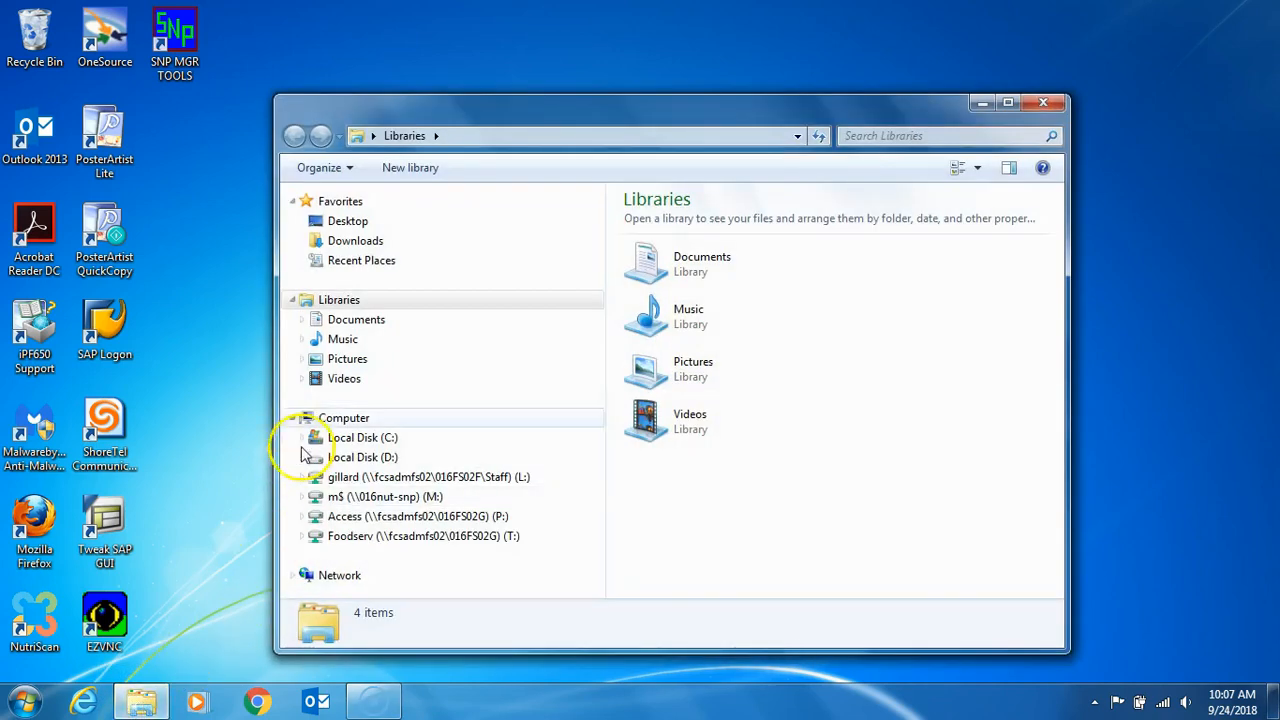
pyautogui.click(355, 322)
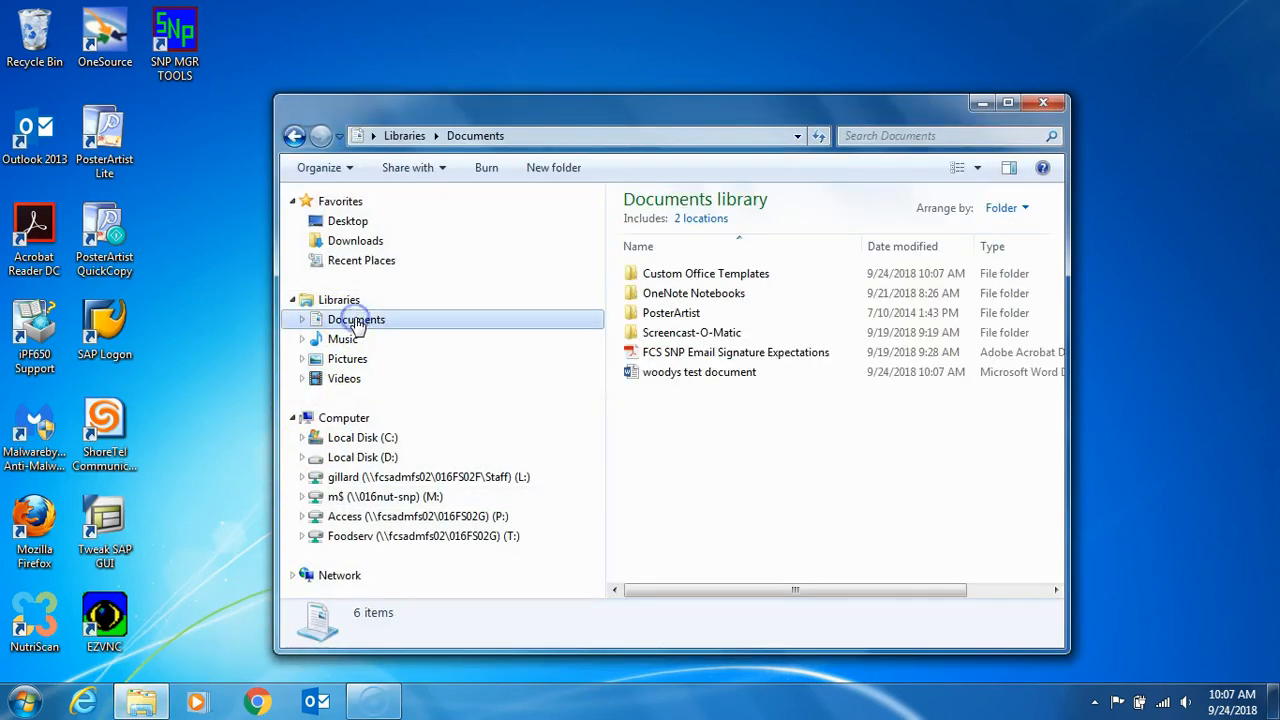
pyautogui.click(666, 383)
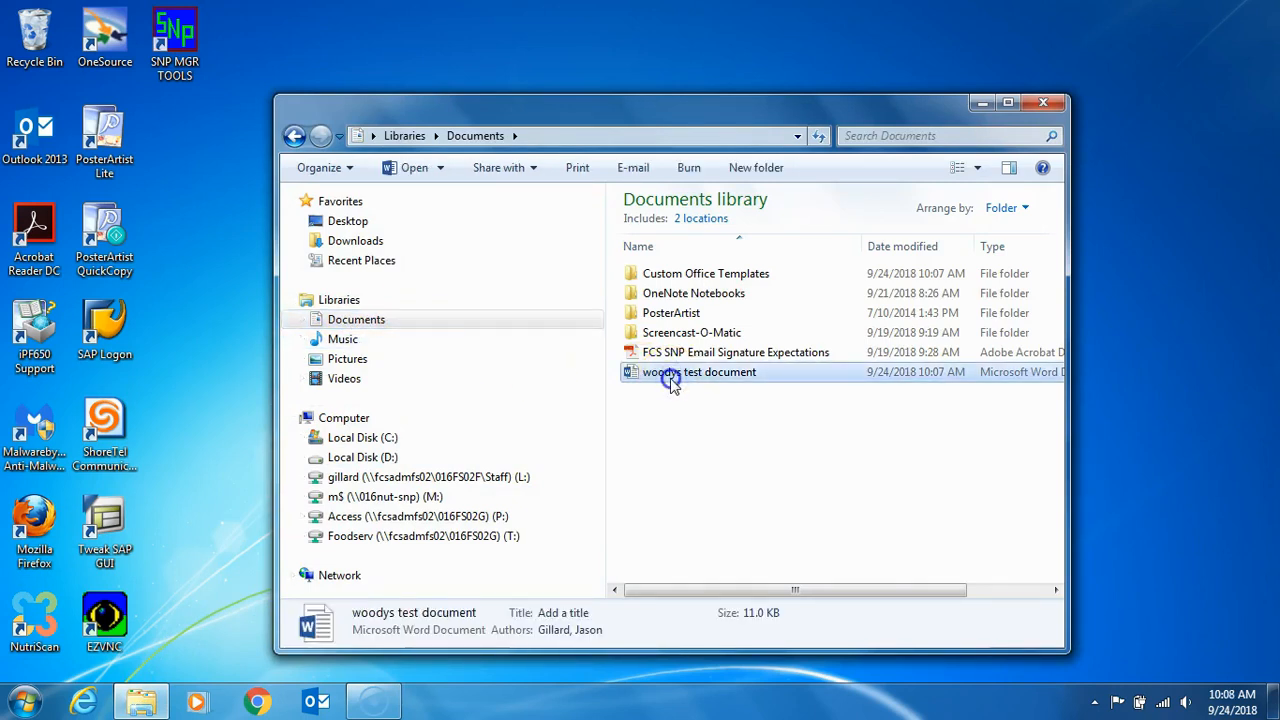
pyautogui.doubleClick(671, 378)
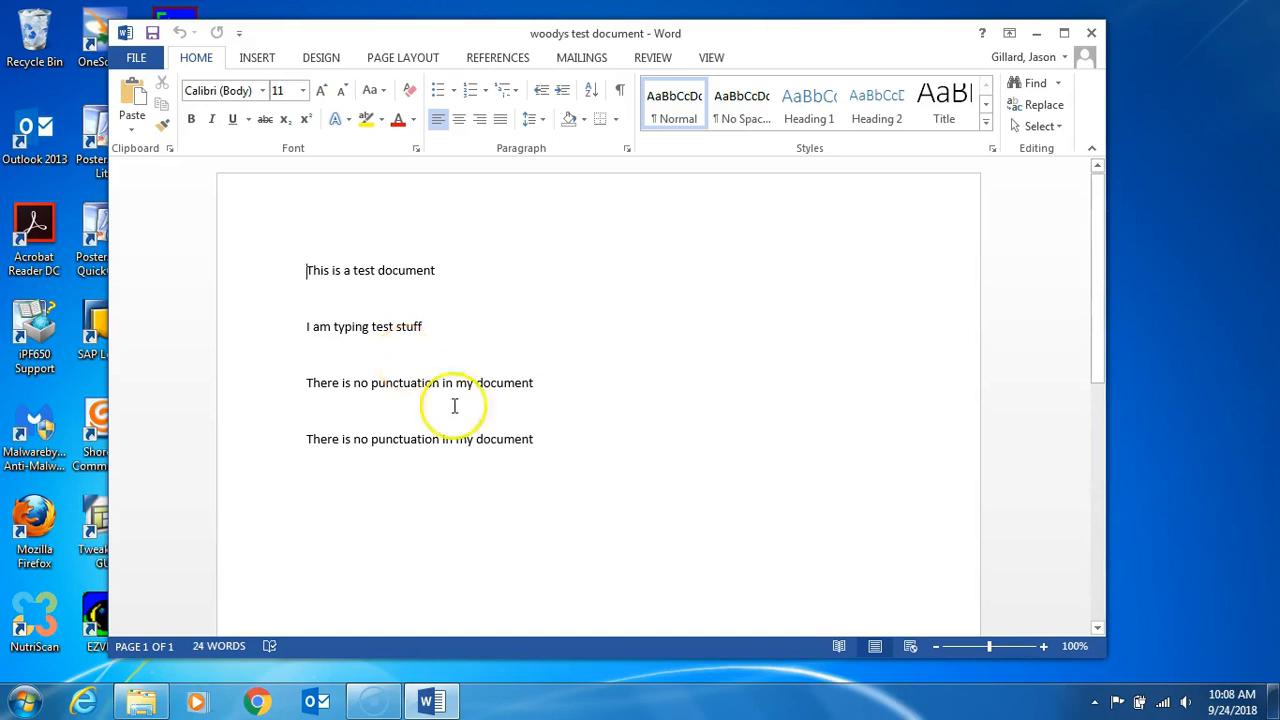
# Step: Turn all four text lines into a bulleted list and demote "I am typing test stuff" to a second-level bullet
pyautogui.moveTo(536, 446); pyautogui.dragTo(315, 271)
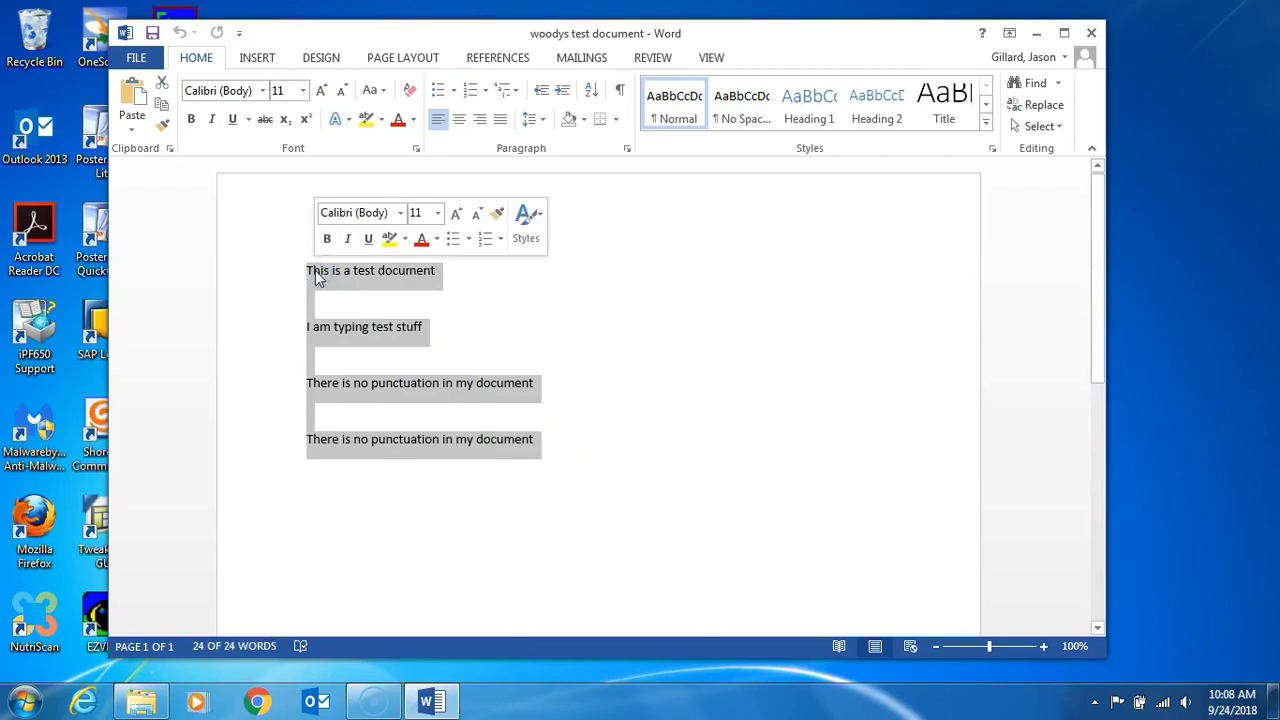
pyautogui.click(450, 243)
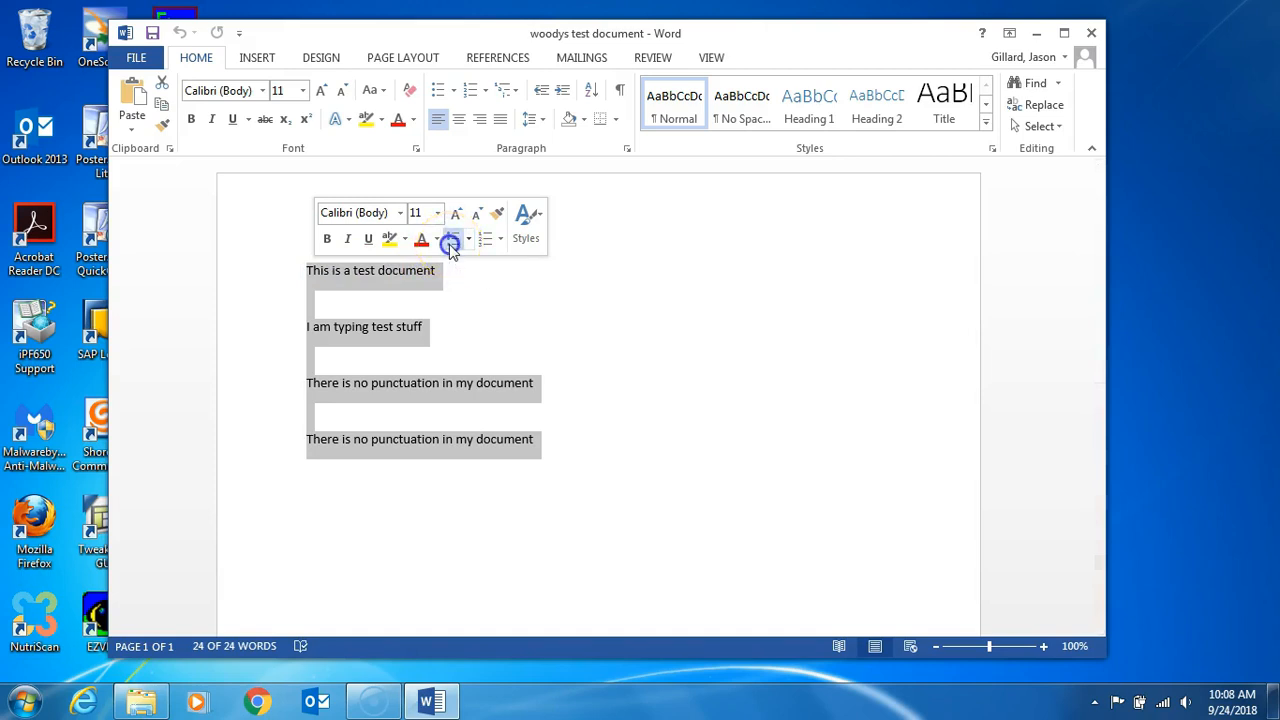
pyautogui.click(563, 323)
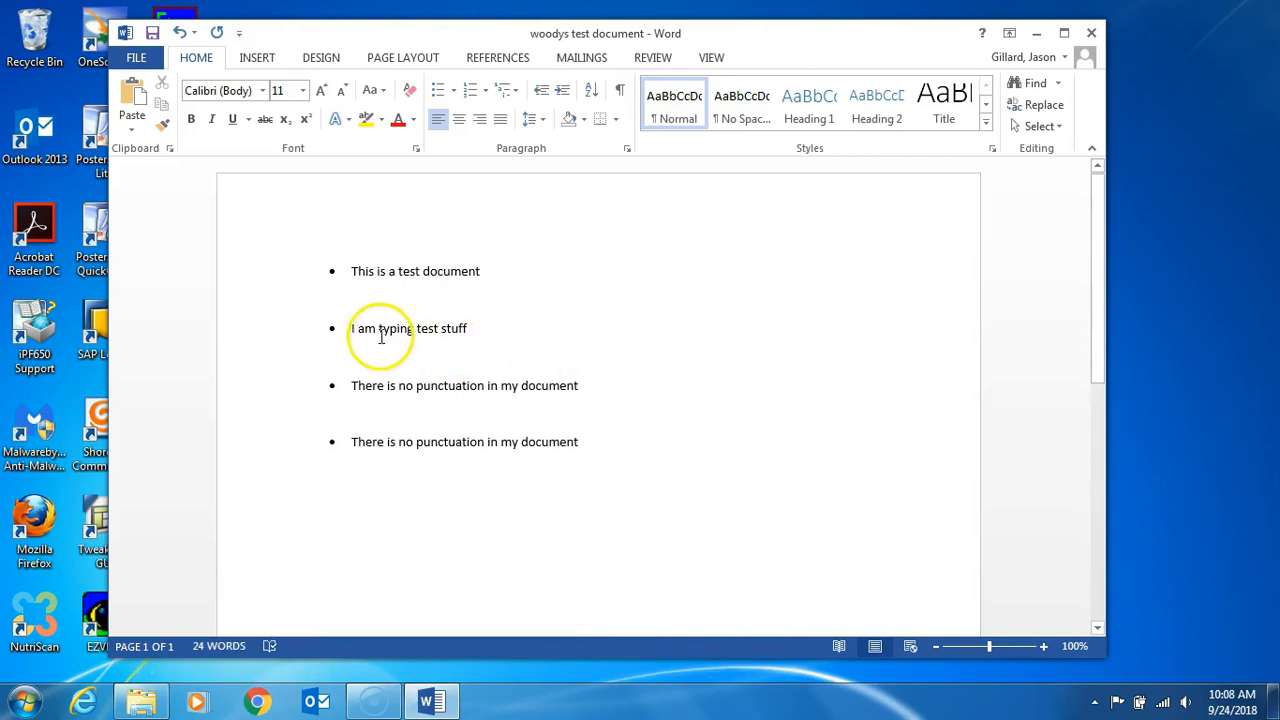
pyautogui.click(350, 333)
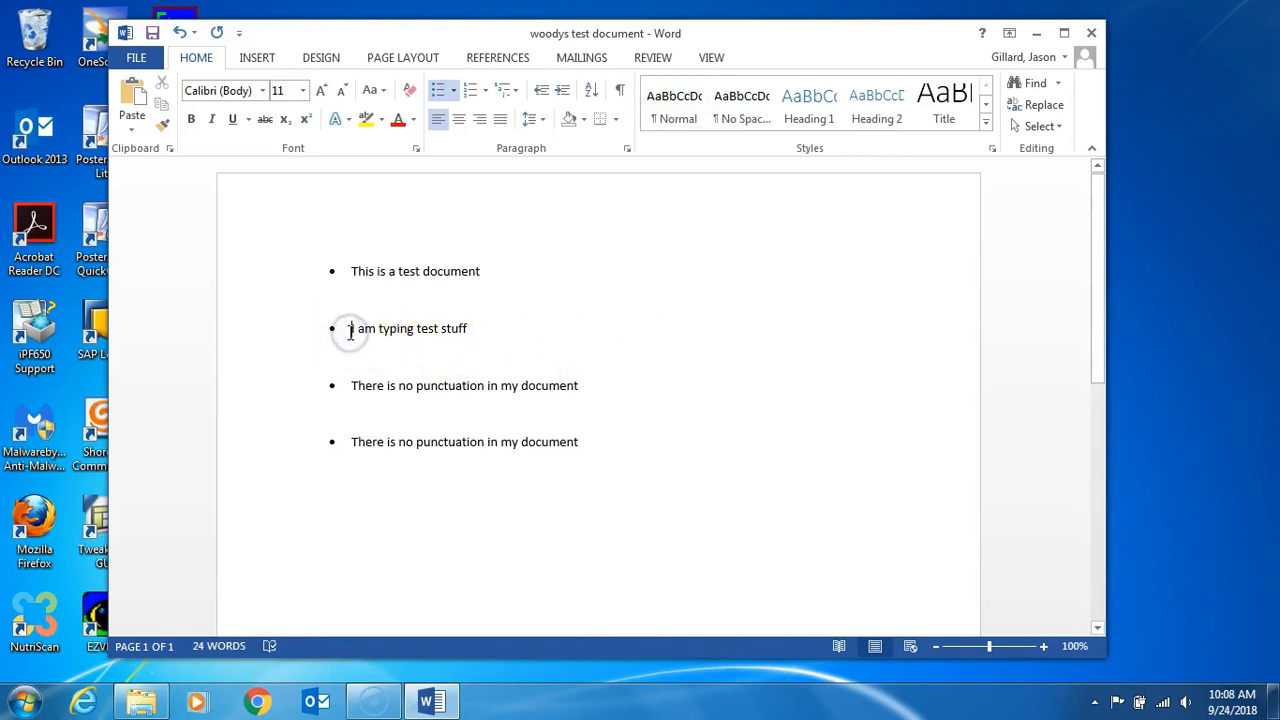
pyautogui.press('Tab')
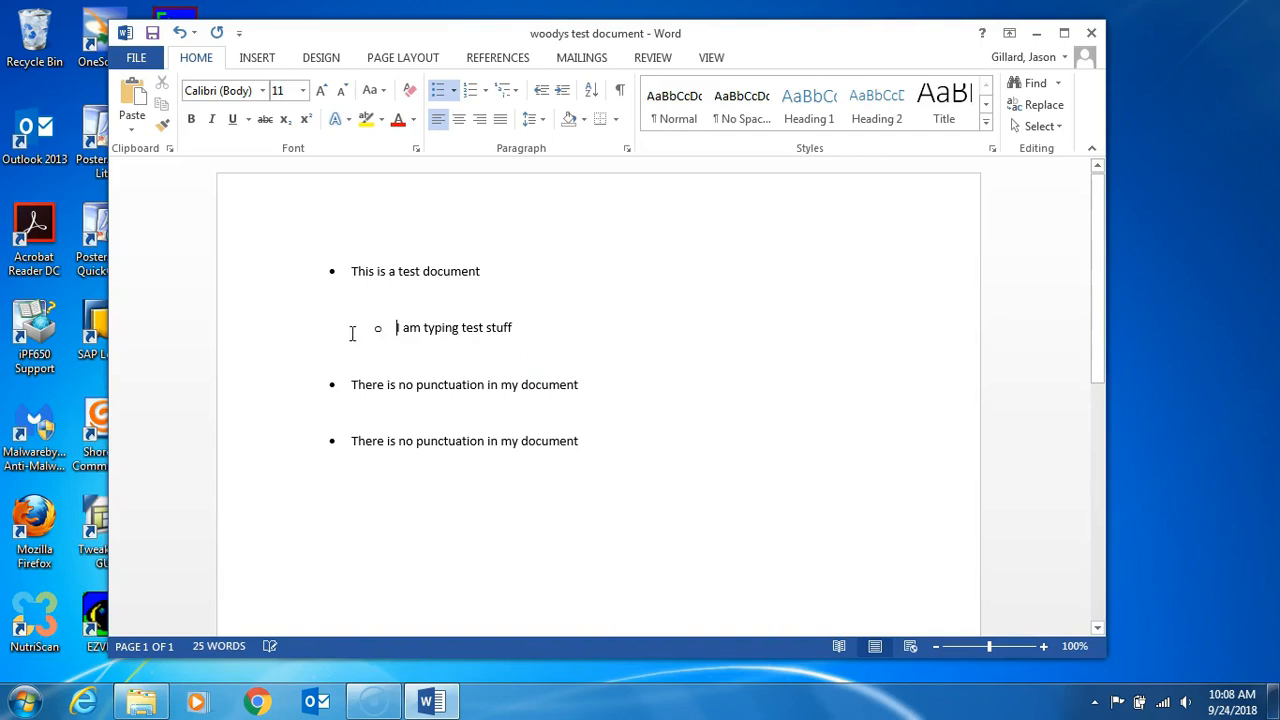
# Step: Demote the first "There is no punctuation in my document" line to a third-level bullet
pyautogui.click(350, 271)
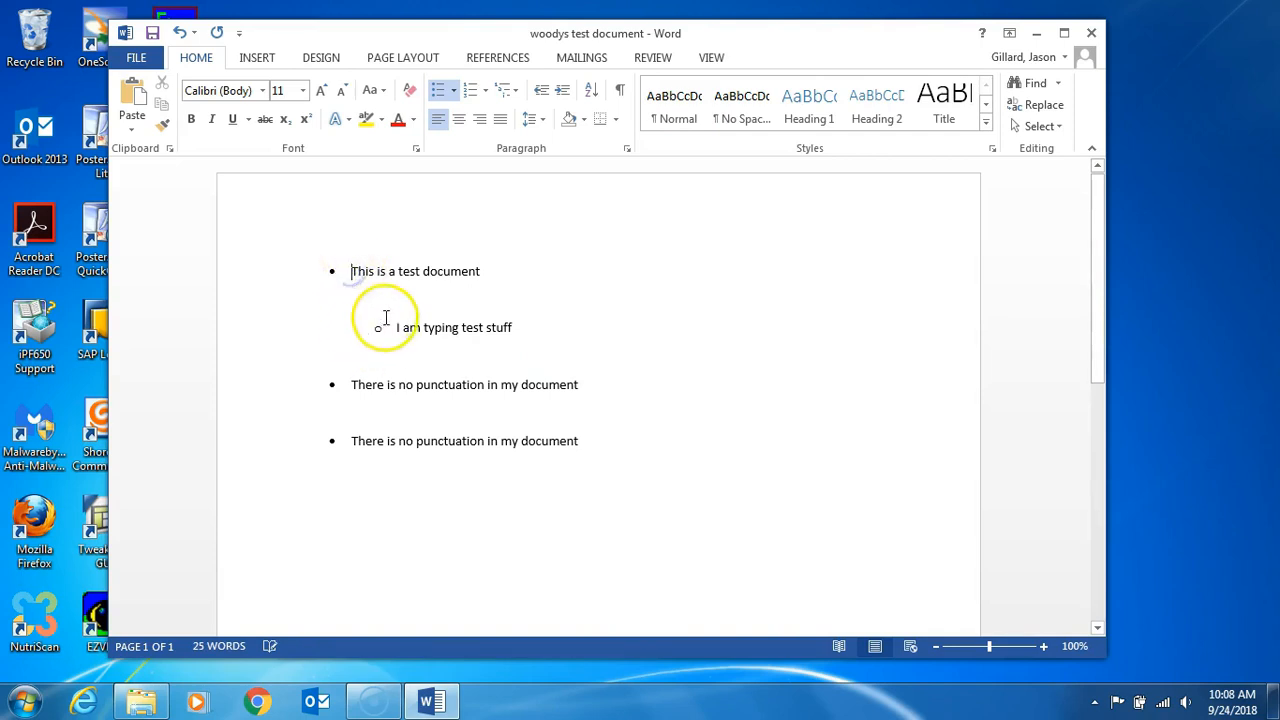
pyautogui.click(382, 326)
pyautogui.click(350, 384)
pyautogui.press('Tab')
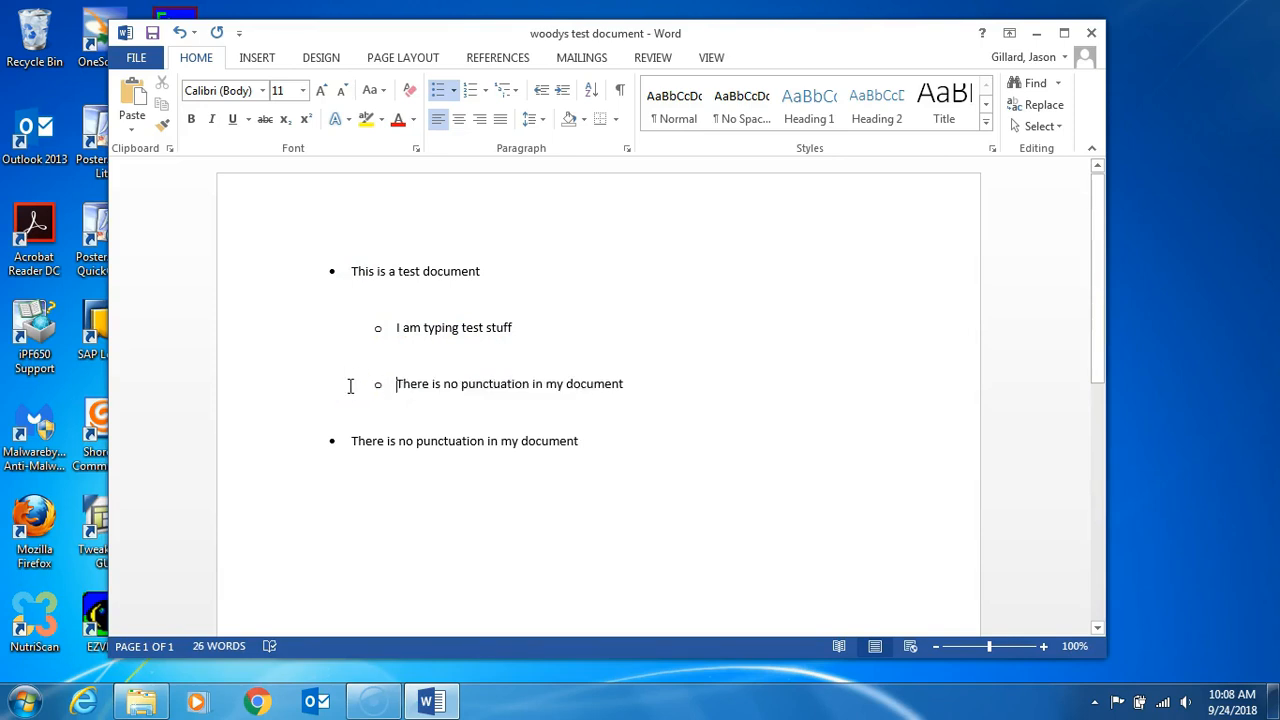
pyautogui.press('Tab')
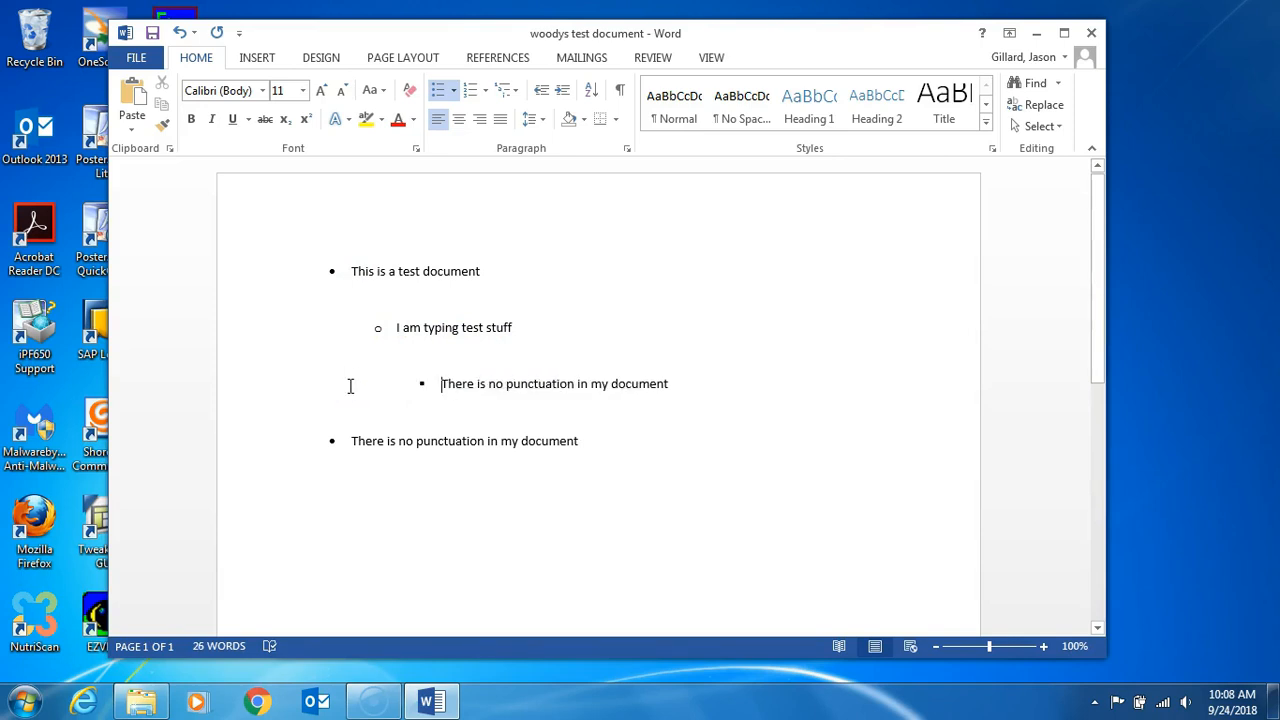
# Step: Replace the whole list with the plain line "This is how to do something" and an indented line "This is step 1" below it
pyautogui.click(583, 441)
pyautogui.moveTo(580, 441); pyautogui.dragTo(350, 276)
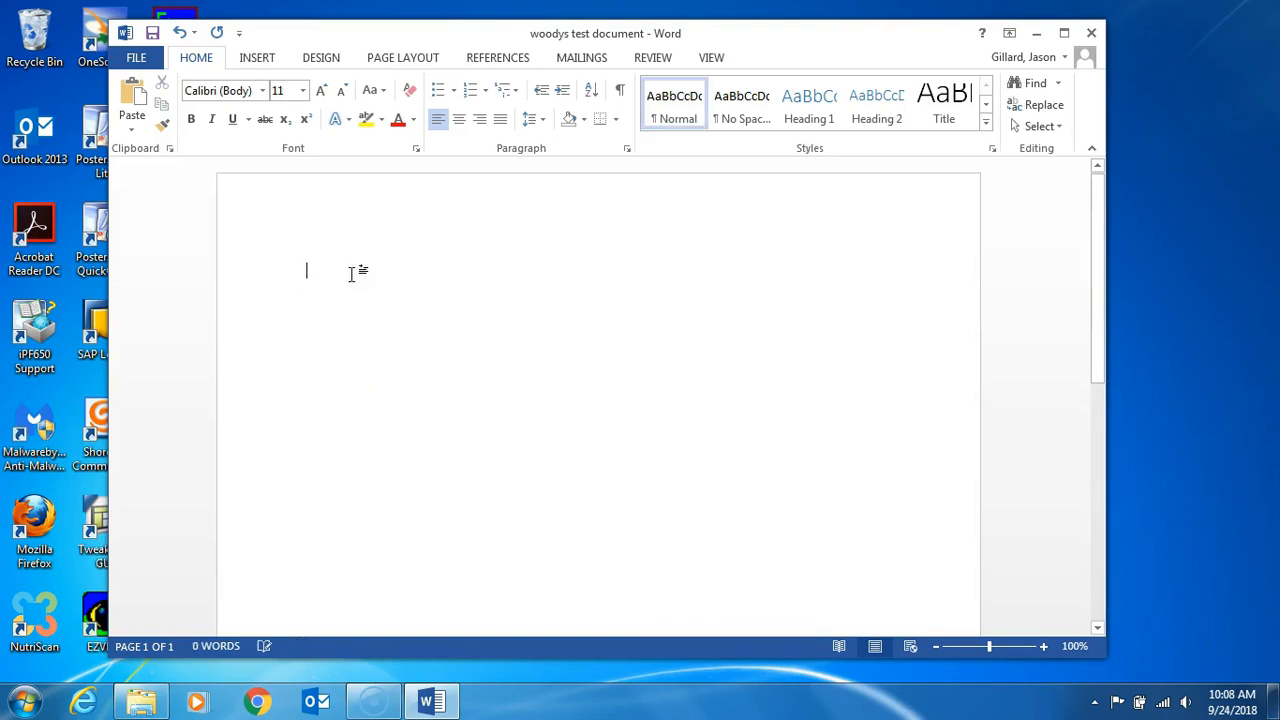
pyautogui.write('This')
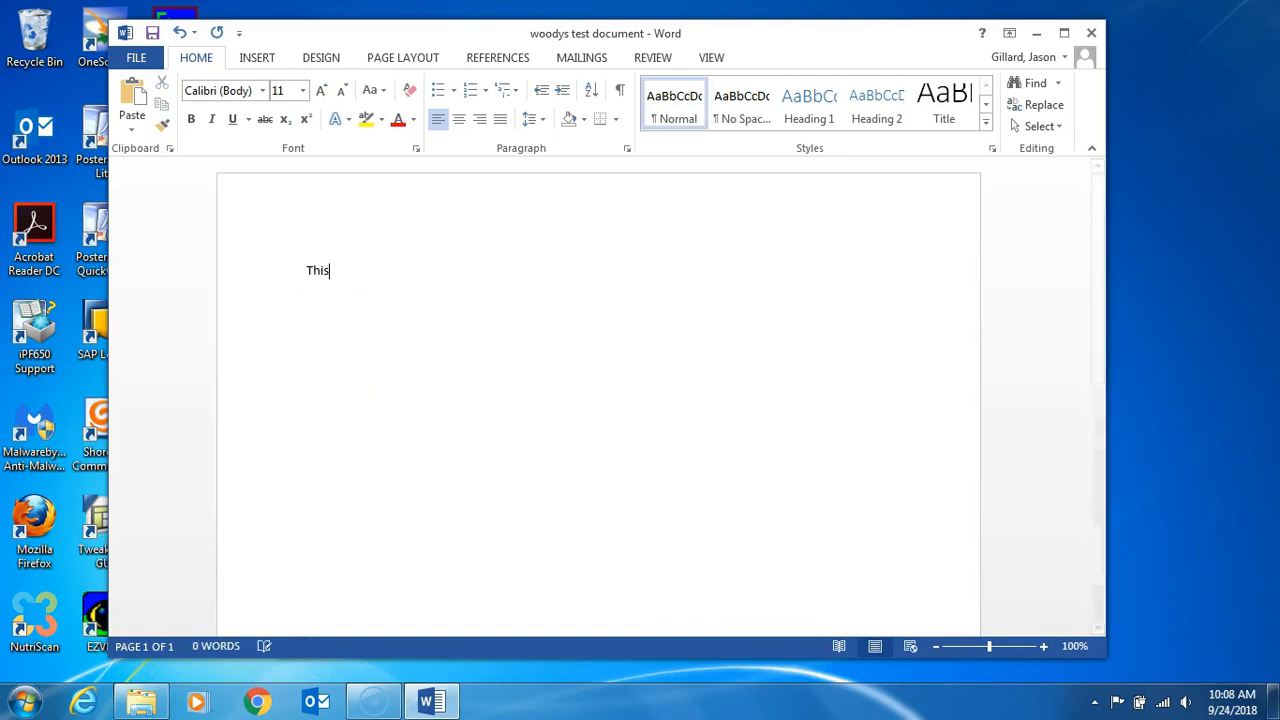
pyautogui.write(' is how to do ')
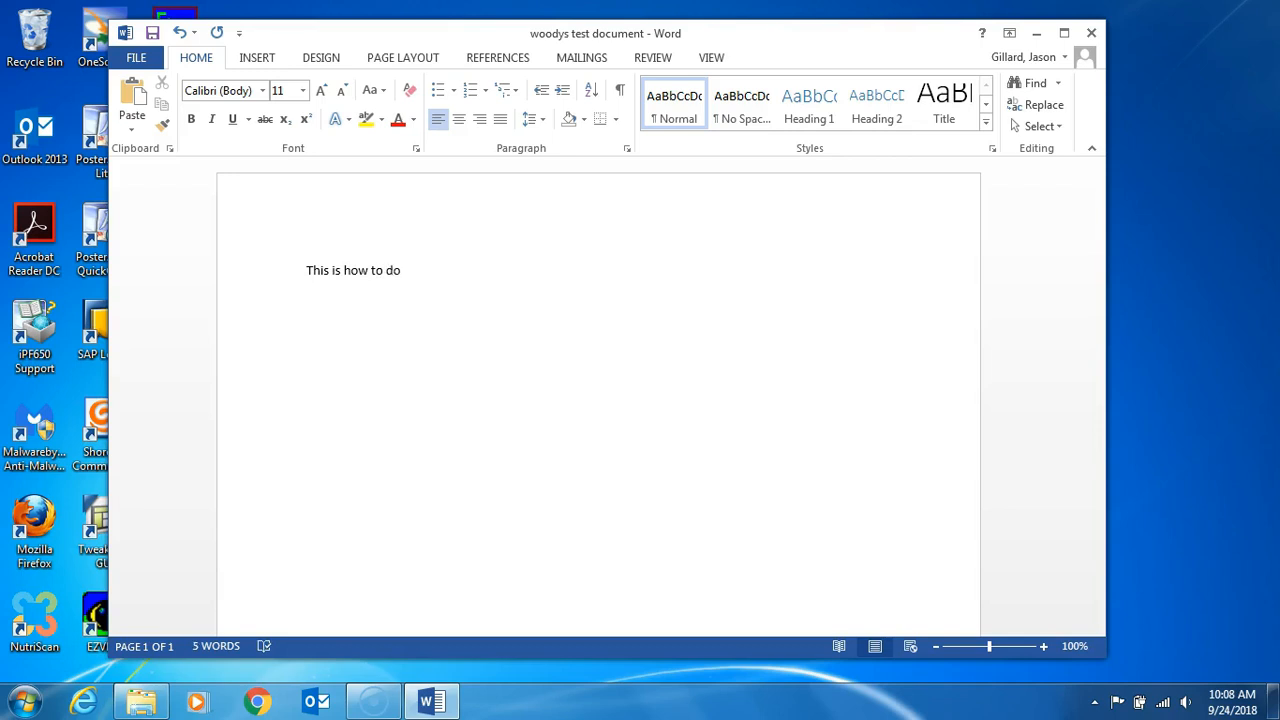
pyautogui.write('something')
pyautogui.write('This is ')
pyautogui.write('step 1')
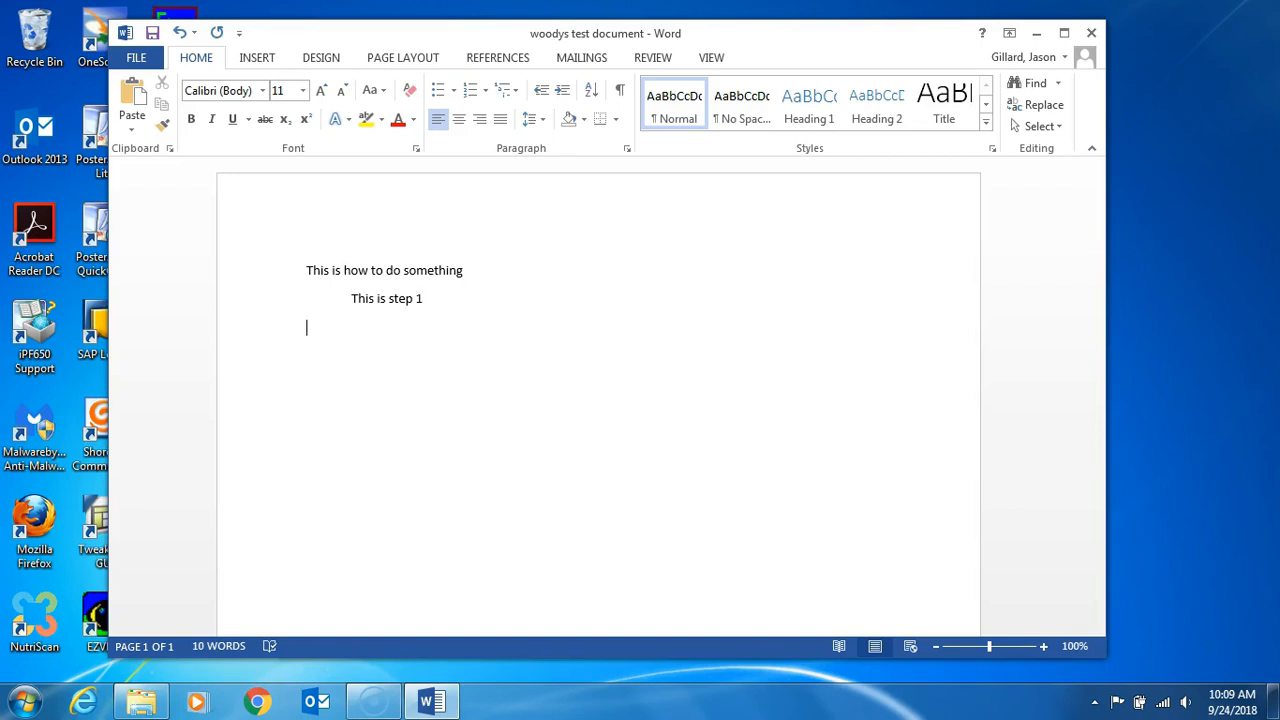
# Step: Add the indented line "This is step 2" and turn all three lines into a bulleted list
pyautogui.write('This is step 2')
pyautogui.moveTo(423, 328); pyautogui.dragTo(315, 278)
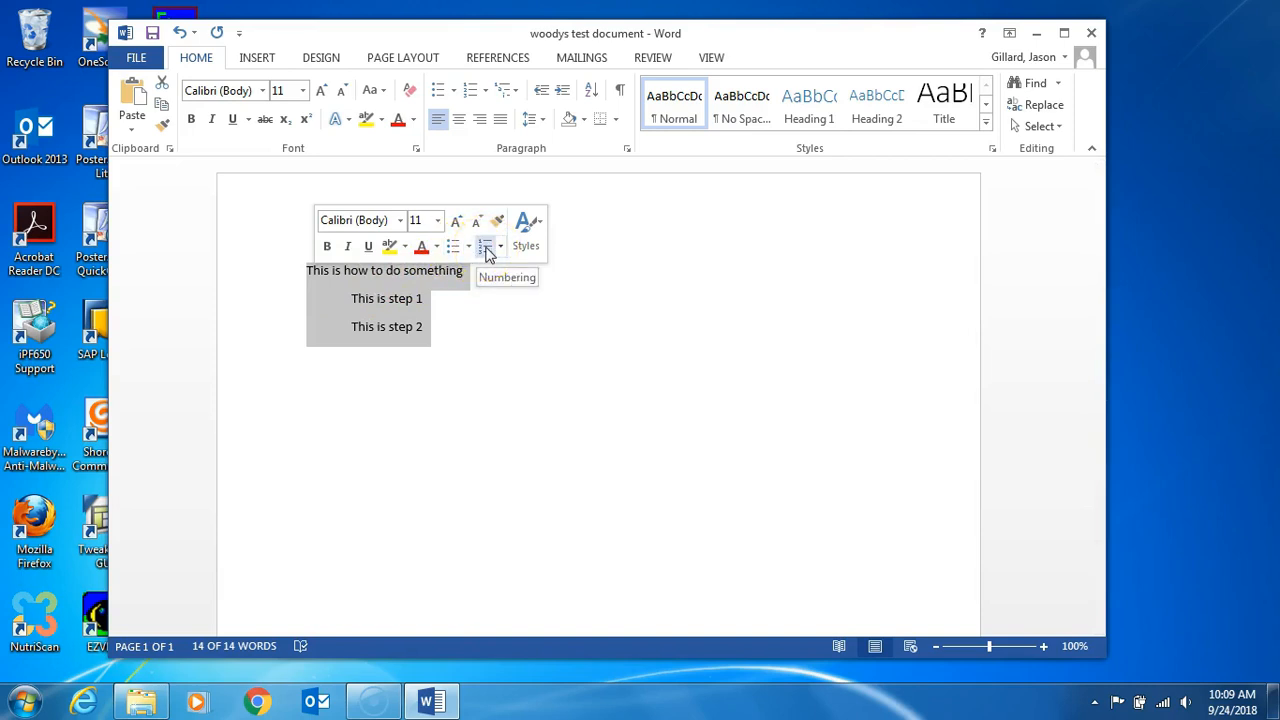
pyautogui.click(453, 246)
# Step: Add the second-level bullet "This is step 3" after "This is step 2", with a lowercase "step"
pyautogui.click(488, 304)
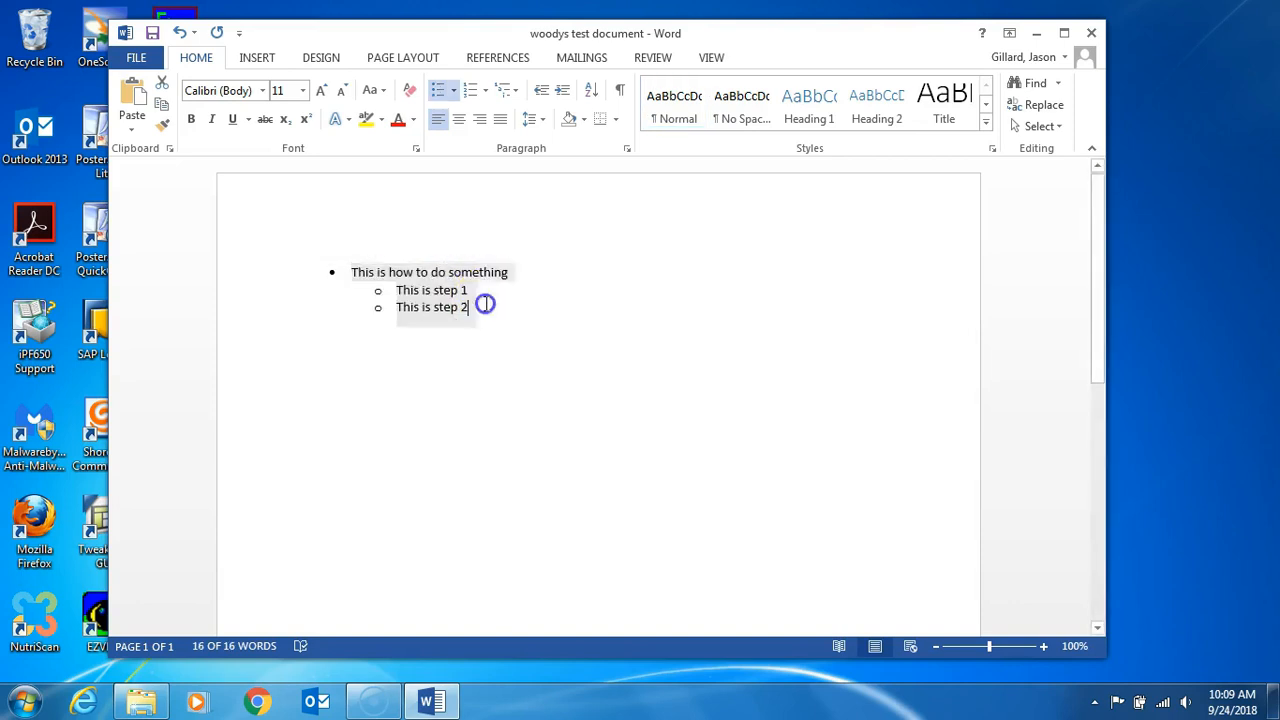
pyautogui.press('Return')
pyautogui.write('This is')
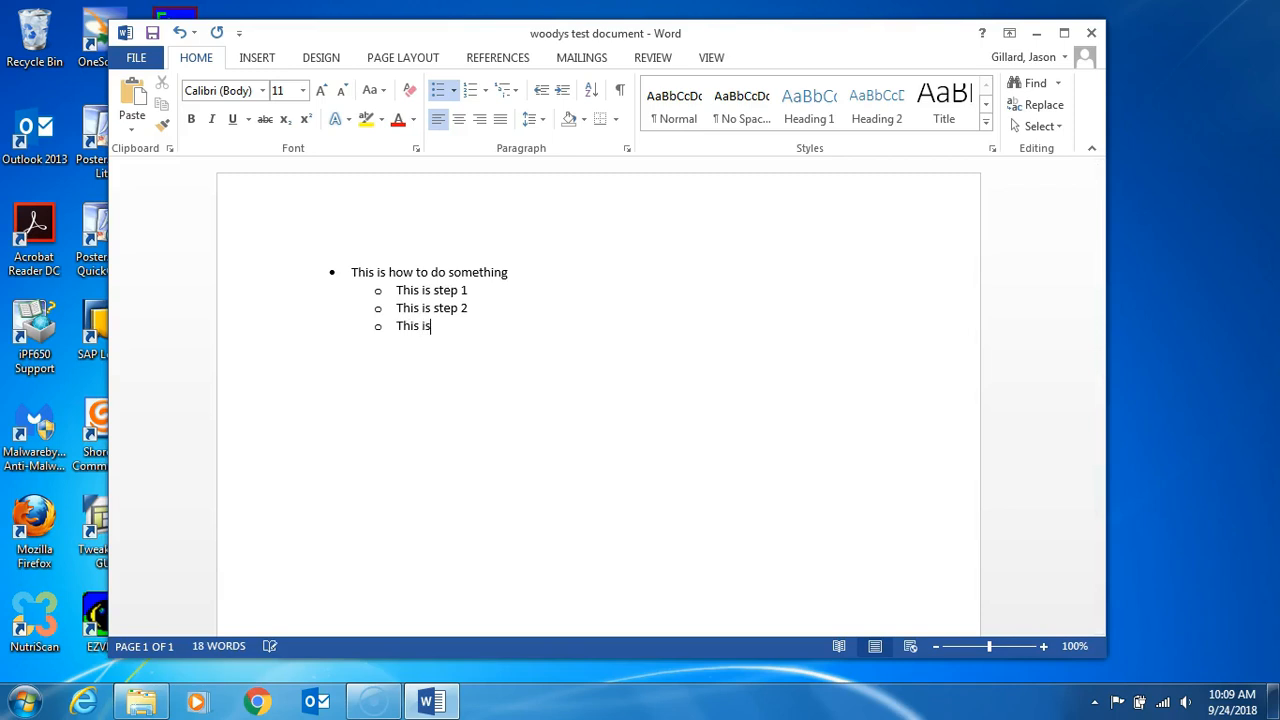
pyautogui.write(' Step 3')
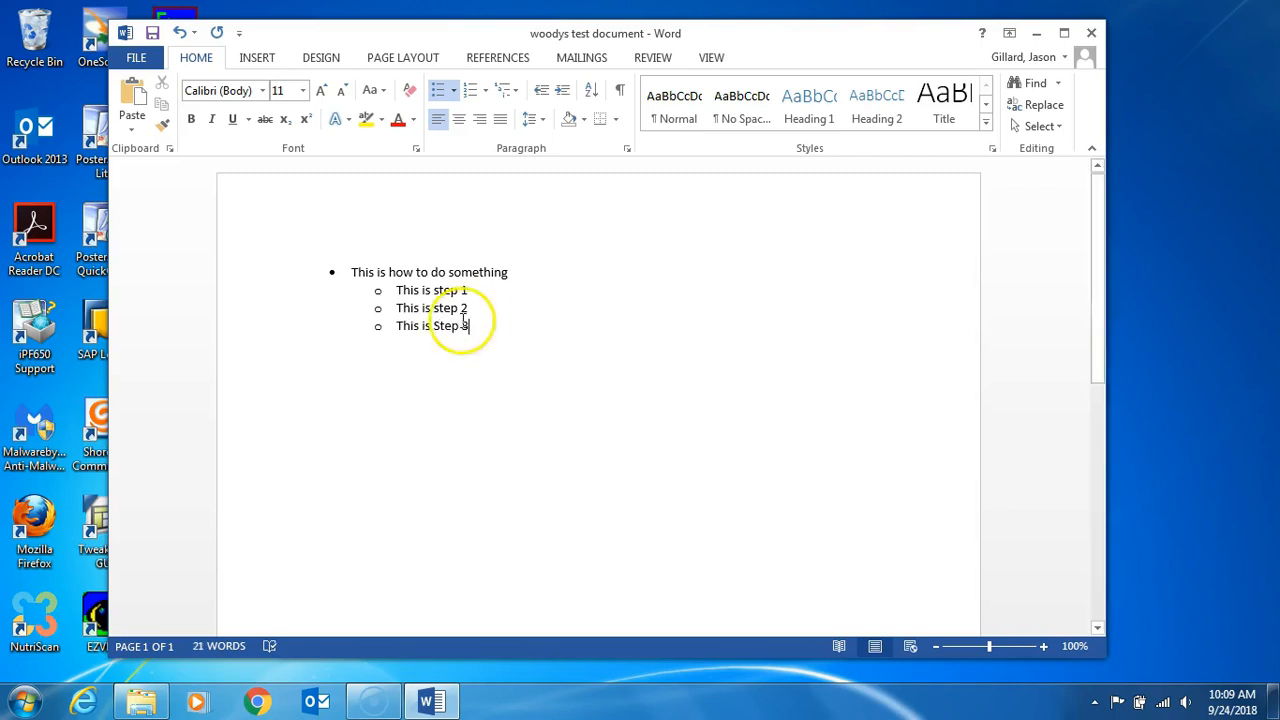
pyautogui.click(443, 326)
pyautogui.press('BackSpace')
pyautogui.write('s')
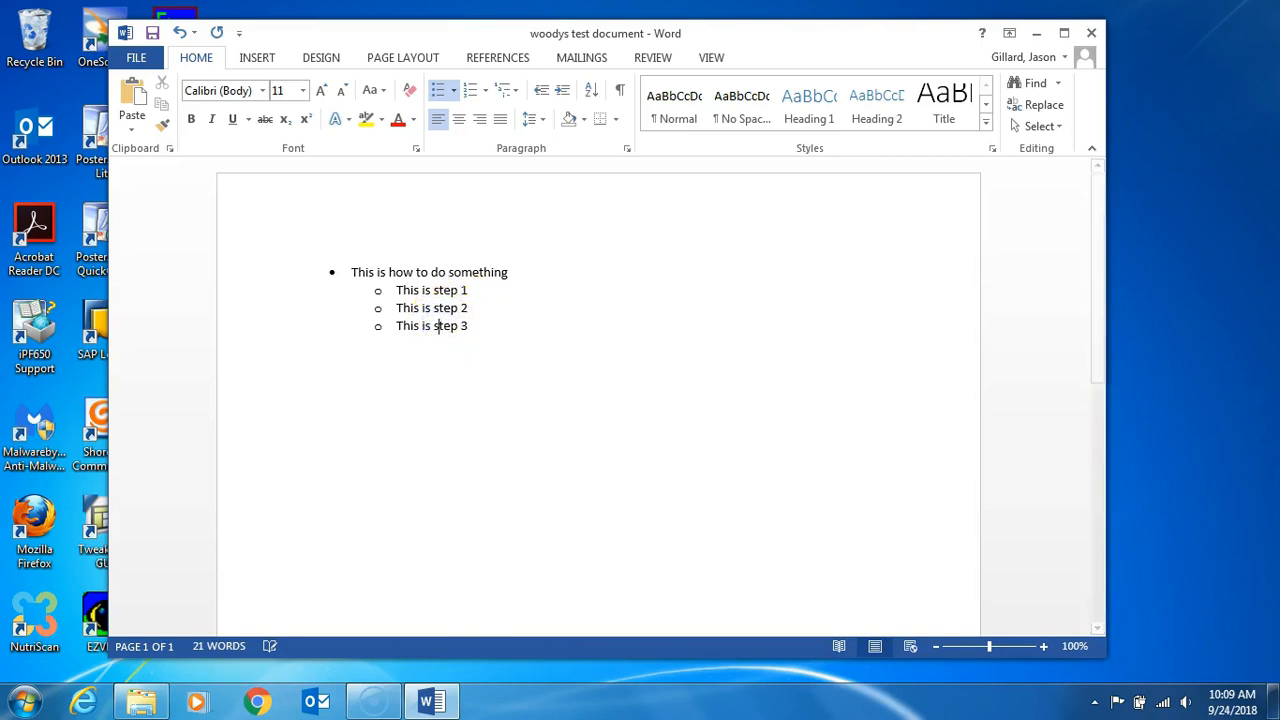
# Step: Insert the third-level bullet "These are conditions that might impact step 1" under "This is step 1"
pyautogui.click(476, 289)
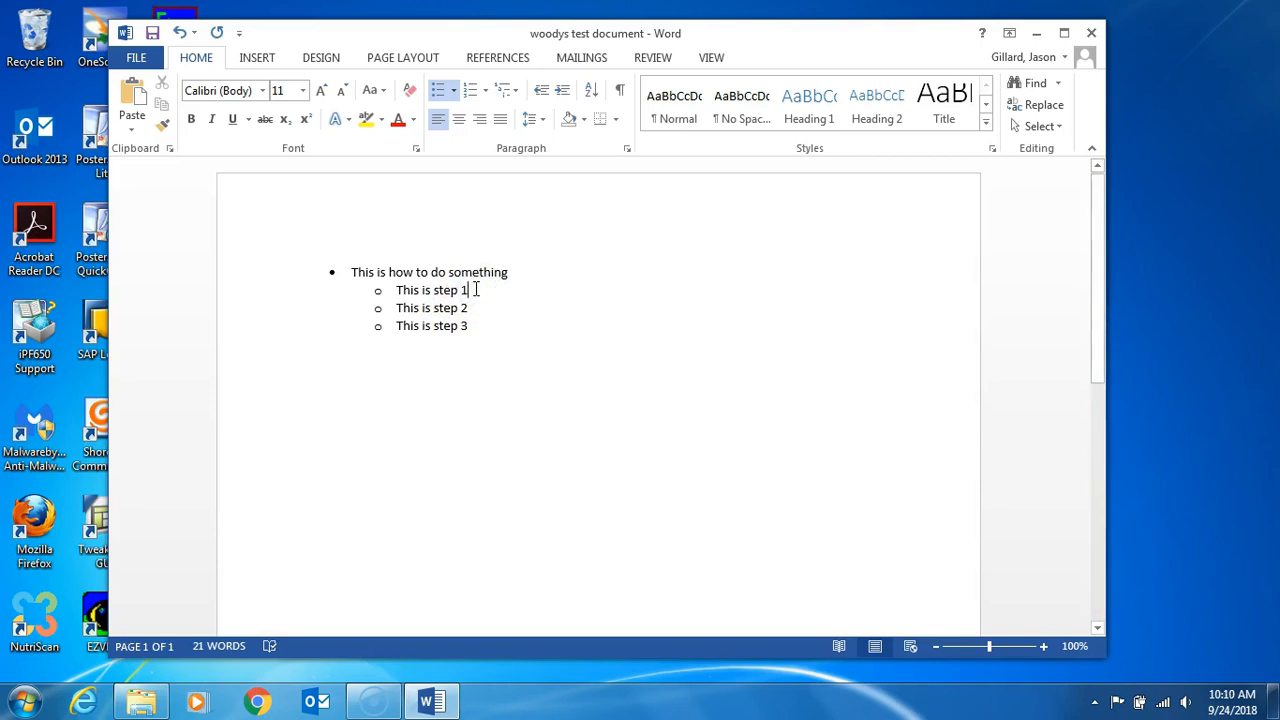
pyautogui.press('Return')
pyautogui.press('Tab')
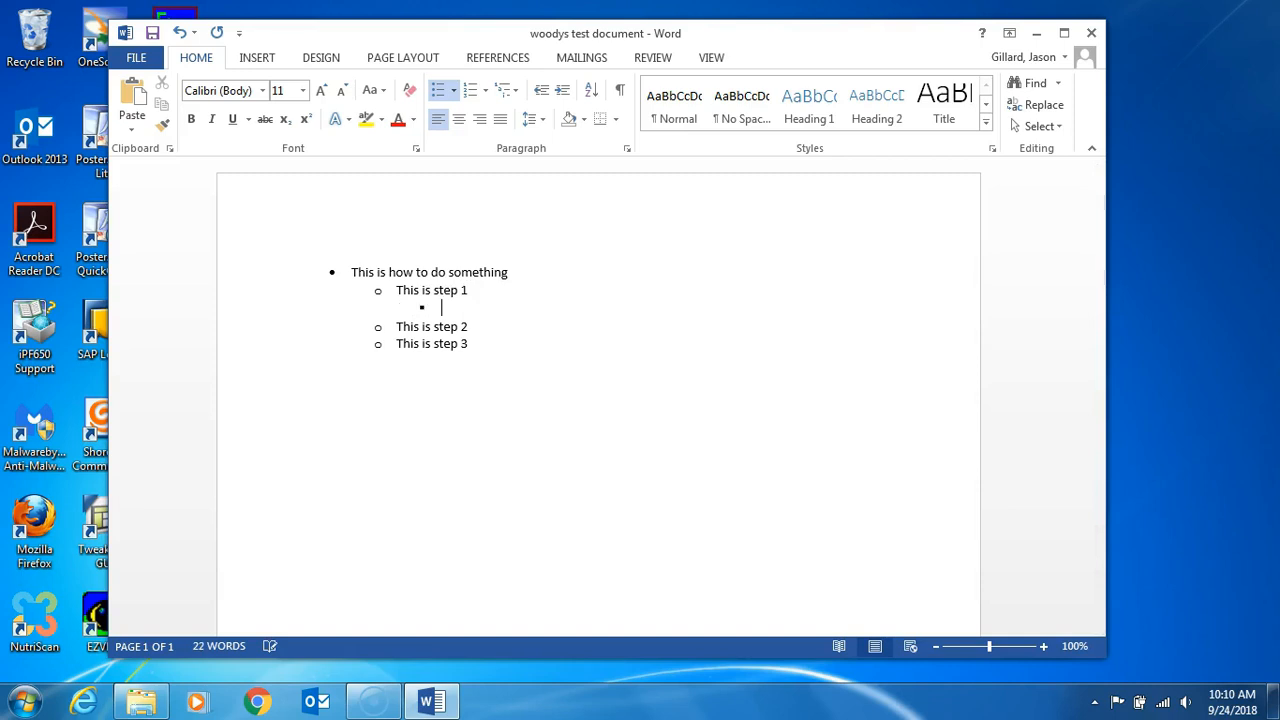
pyautogui.write('These are conditions th')
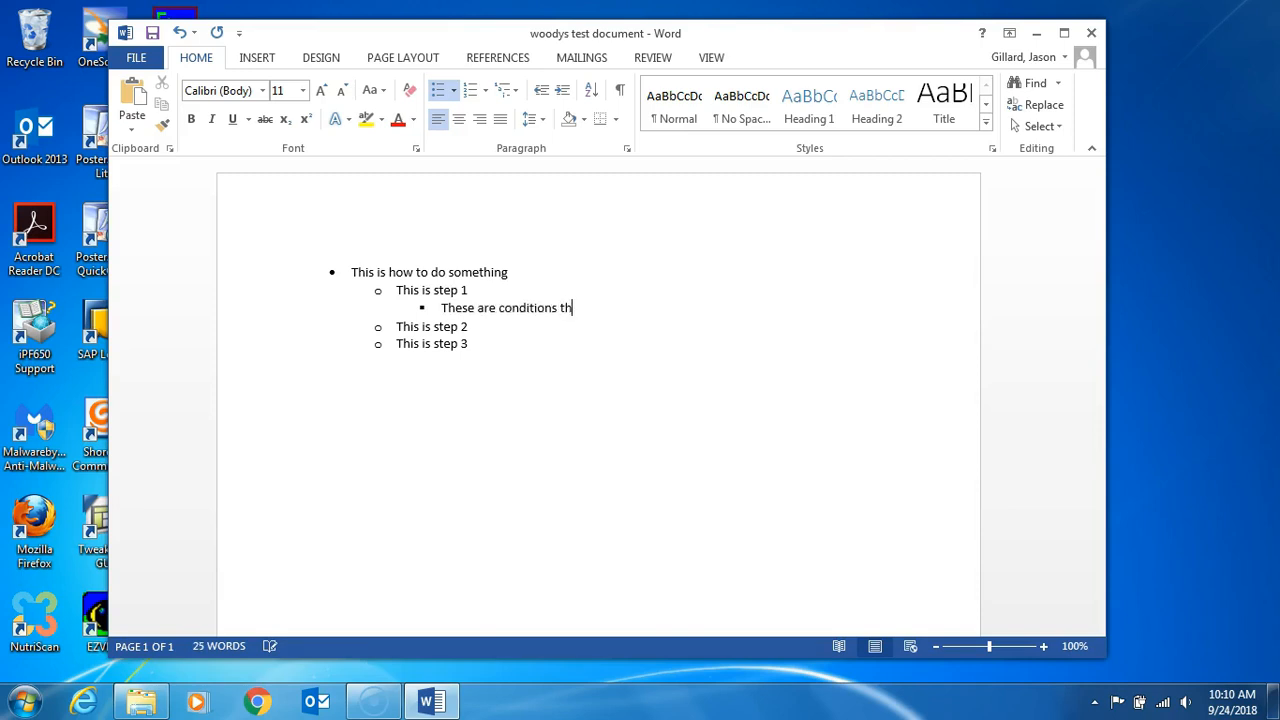
pyautogui.write('at might impact step 1')
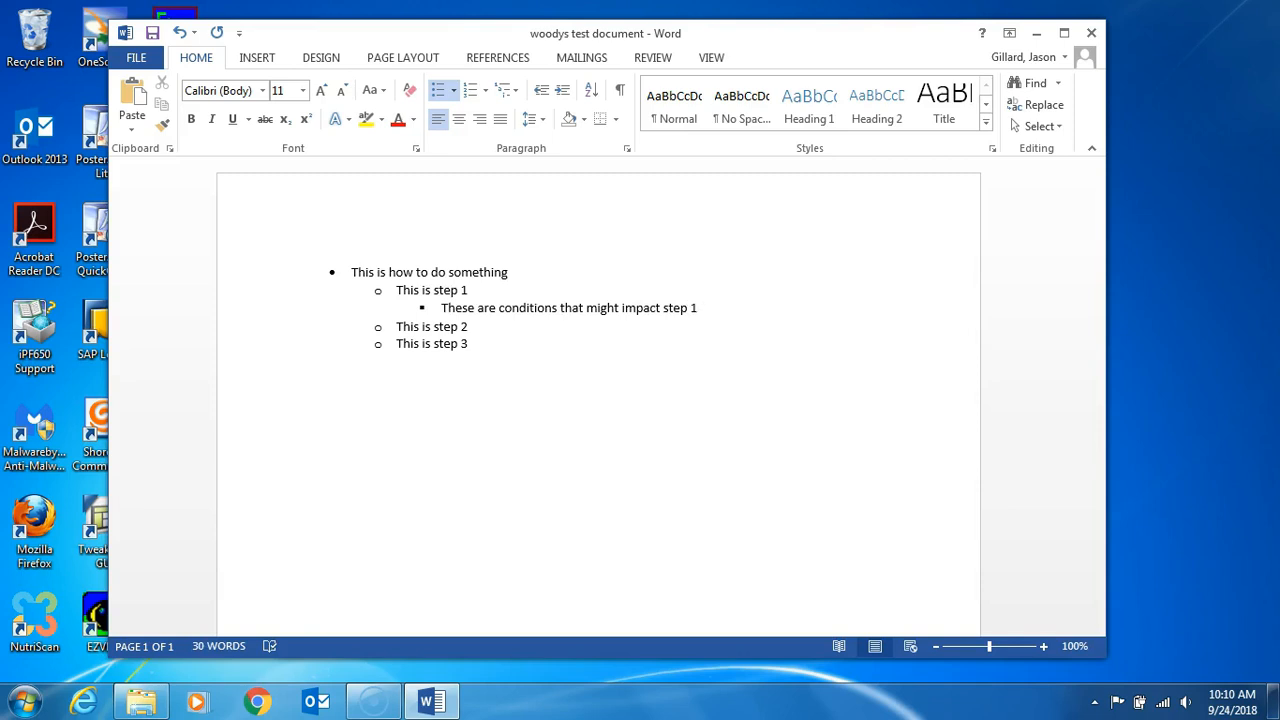
# Step: Add a second third-level bullet under step 1, also reading "These are conditions that might impact step 1"
pyautogui.press('Return')
pyautogui.write('T')
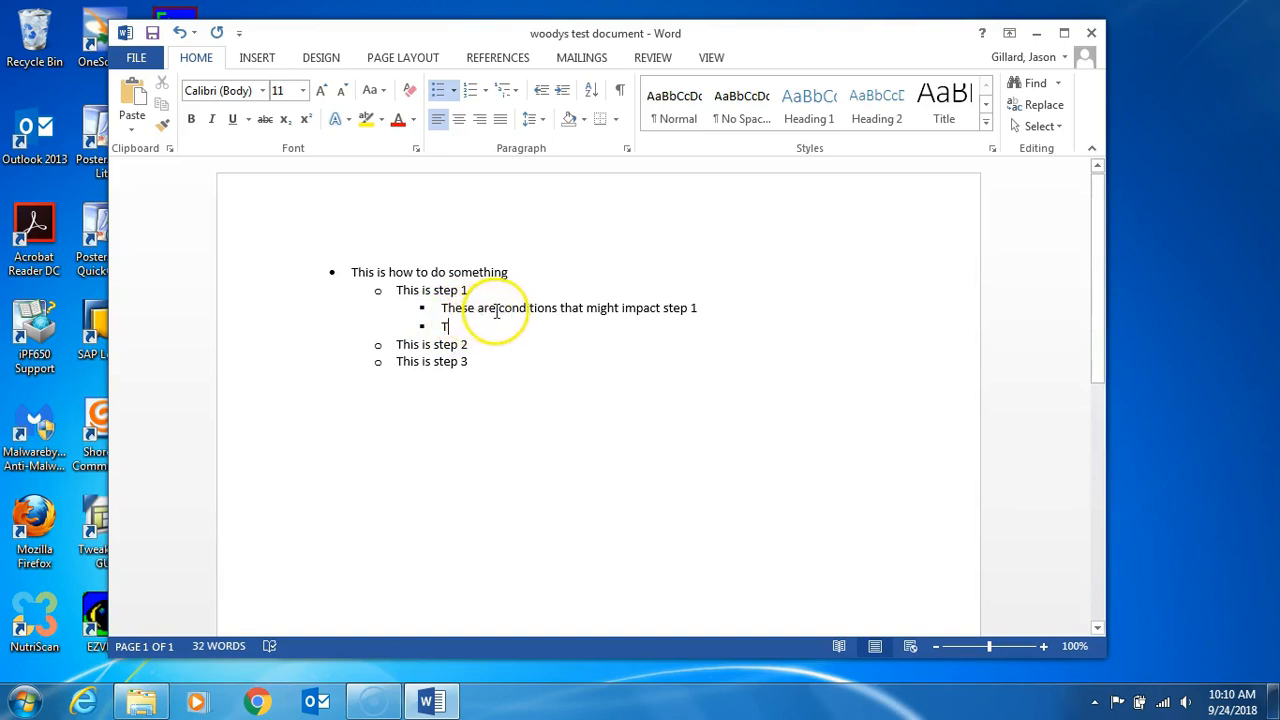
pyautogui.write('h')
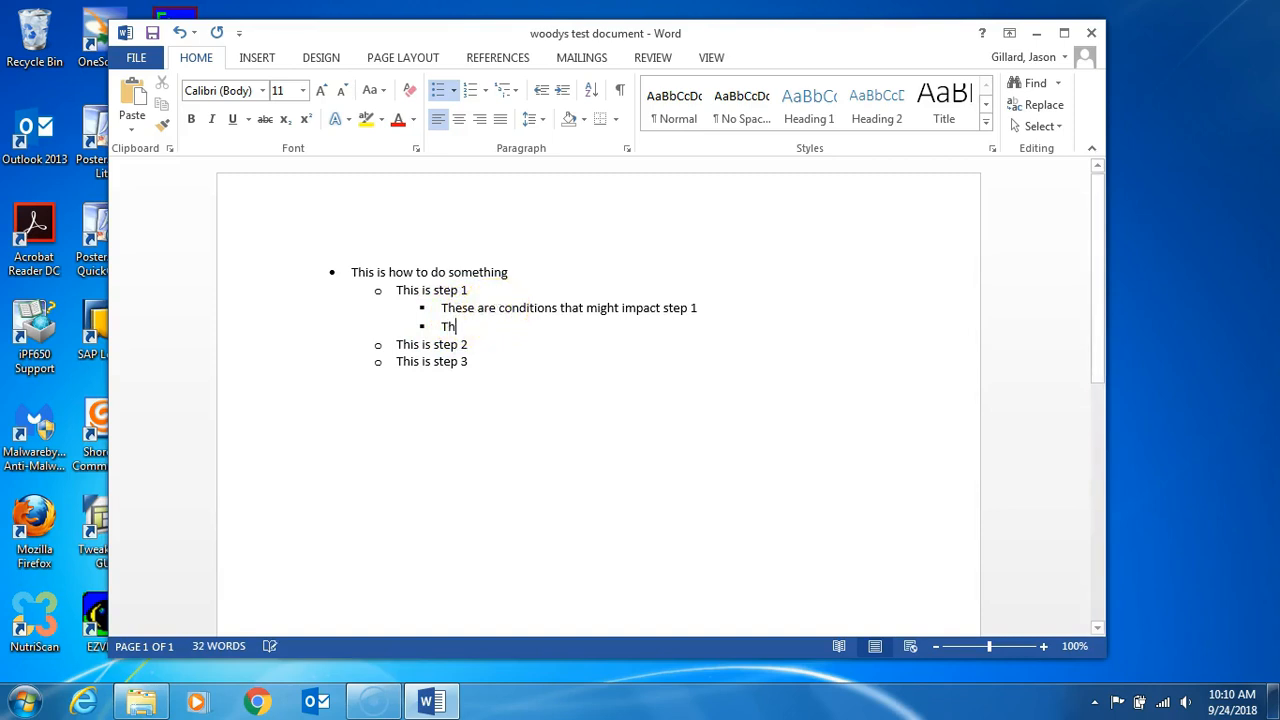
pyautogui.write('ese are')
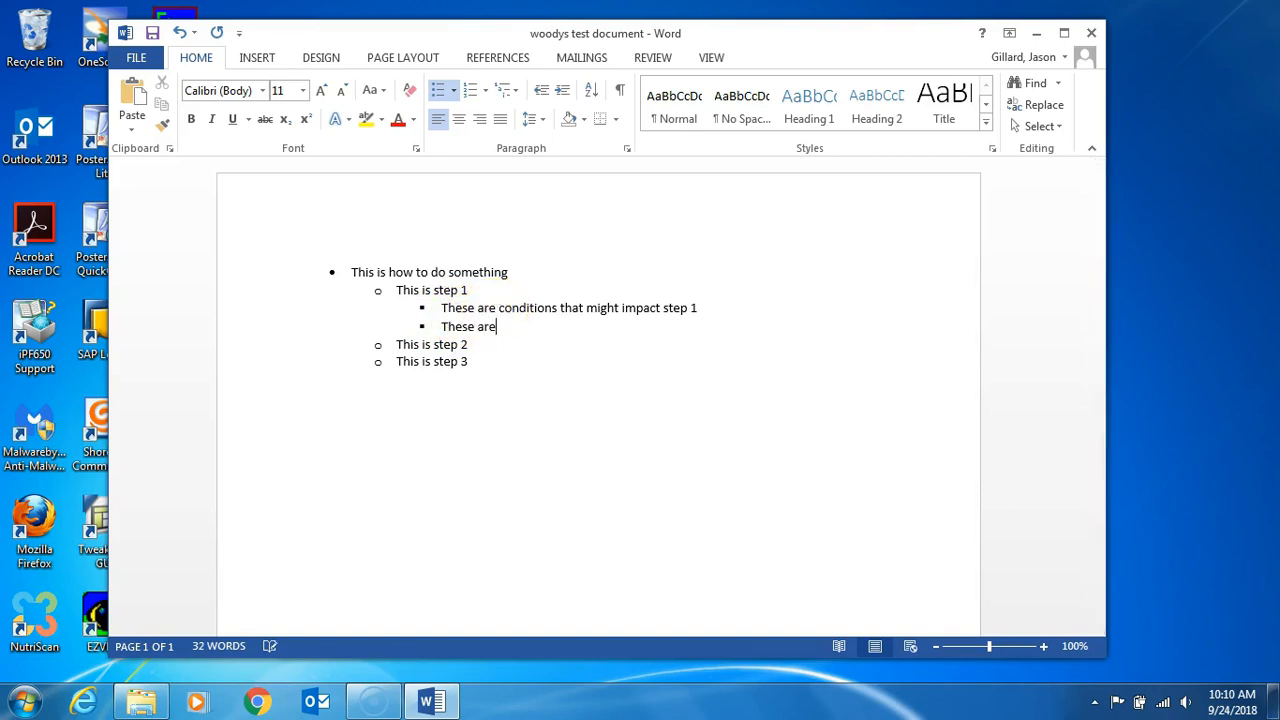
pyautogui.write(' conditions that might ')
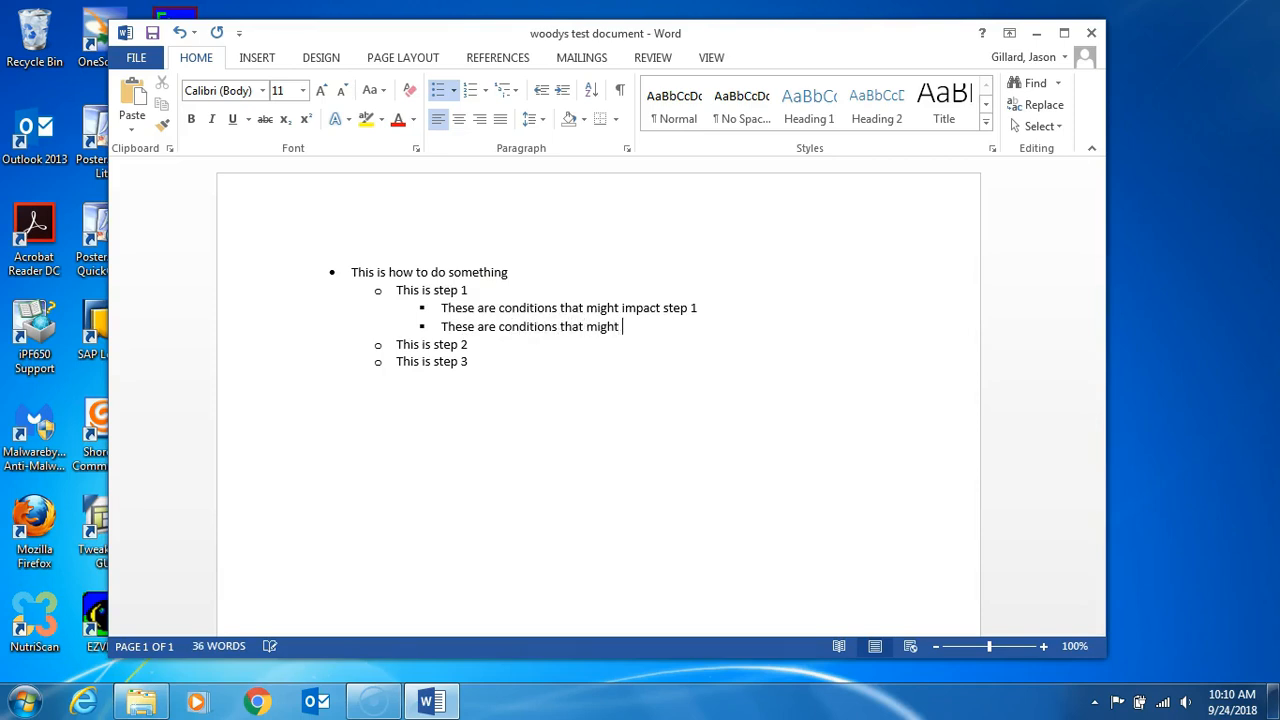
pyautogui.write('impact step 1')
# Step: Insert the third-level bullet "These are conditions that might impact step 2" under "This is step 2"
pyautogui.click(469, 345)
pyautogui.press('Return')
pyautogui.press('Tab')
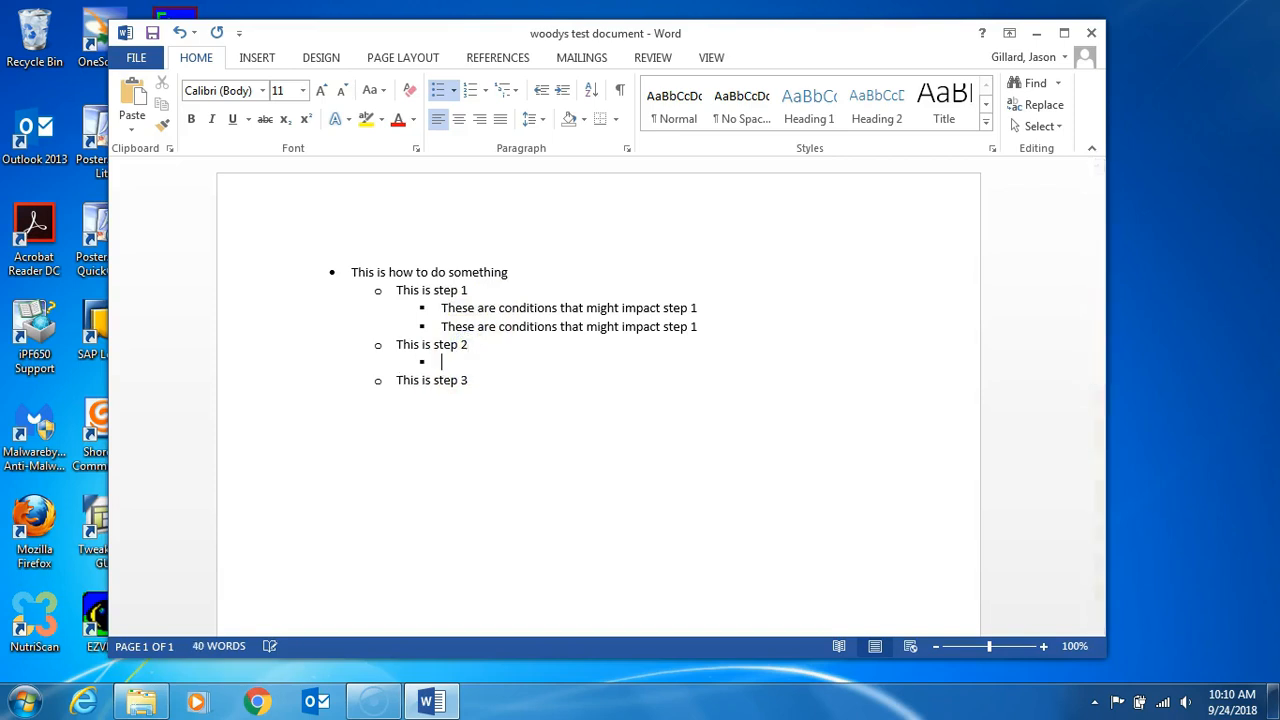
pyautogui.write('These are condition')
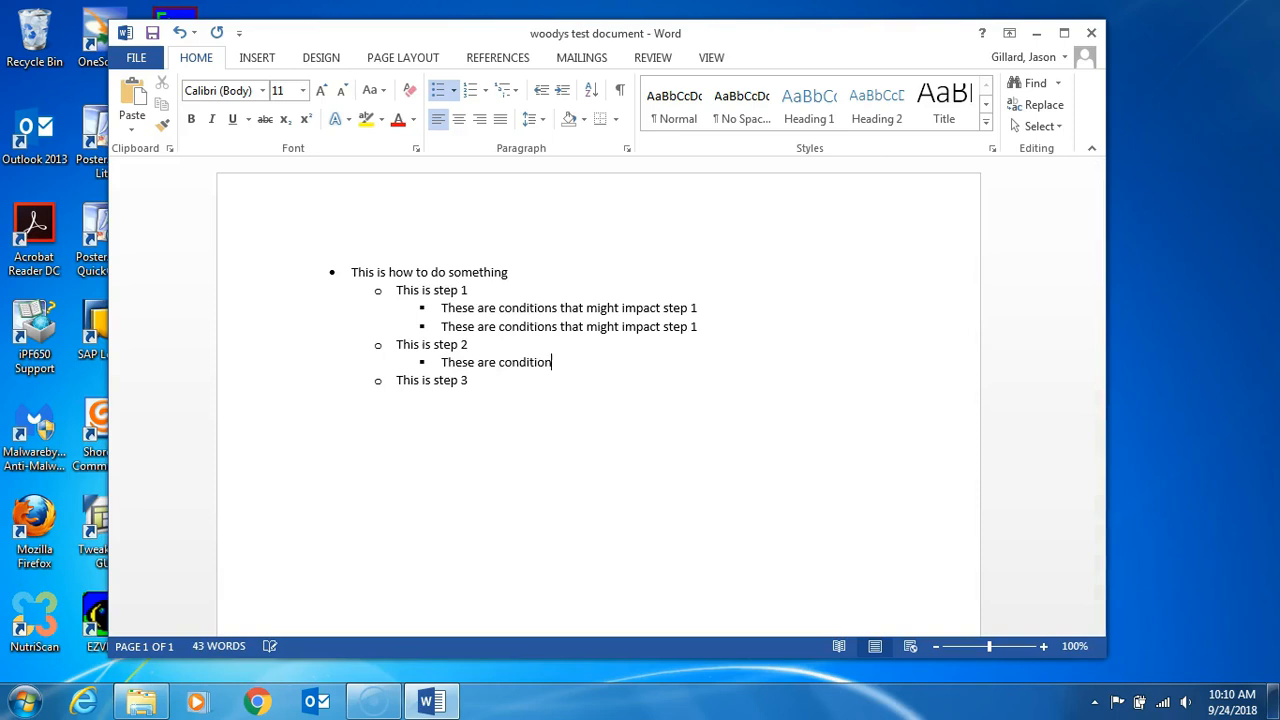
pyautogui.write('s that might impac')
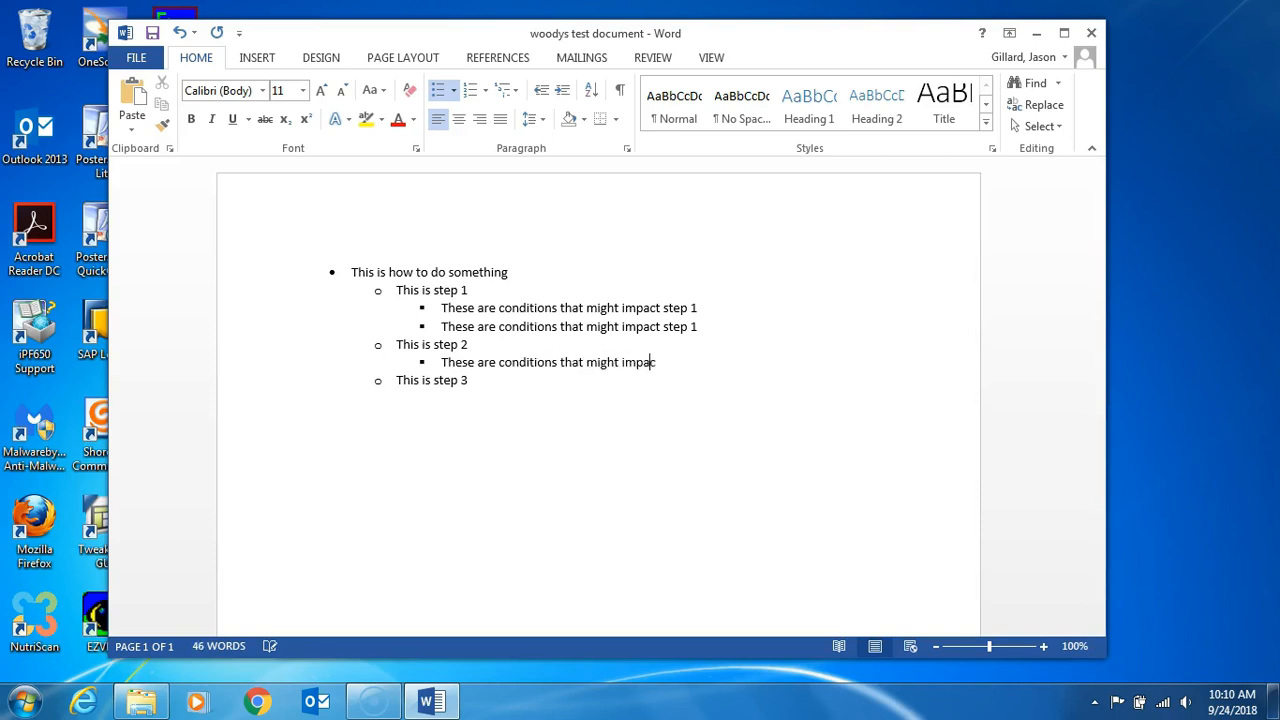
pyautogui.write('t step 2')
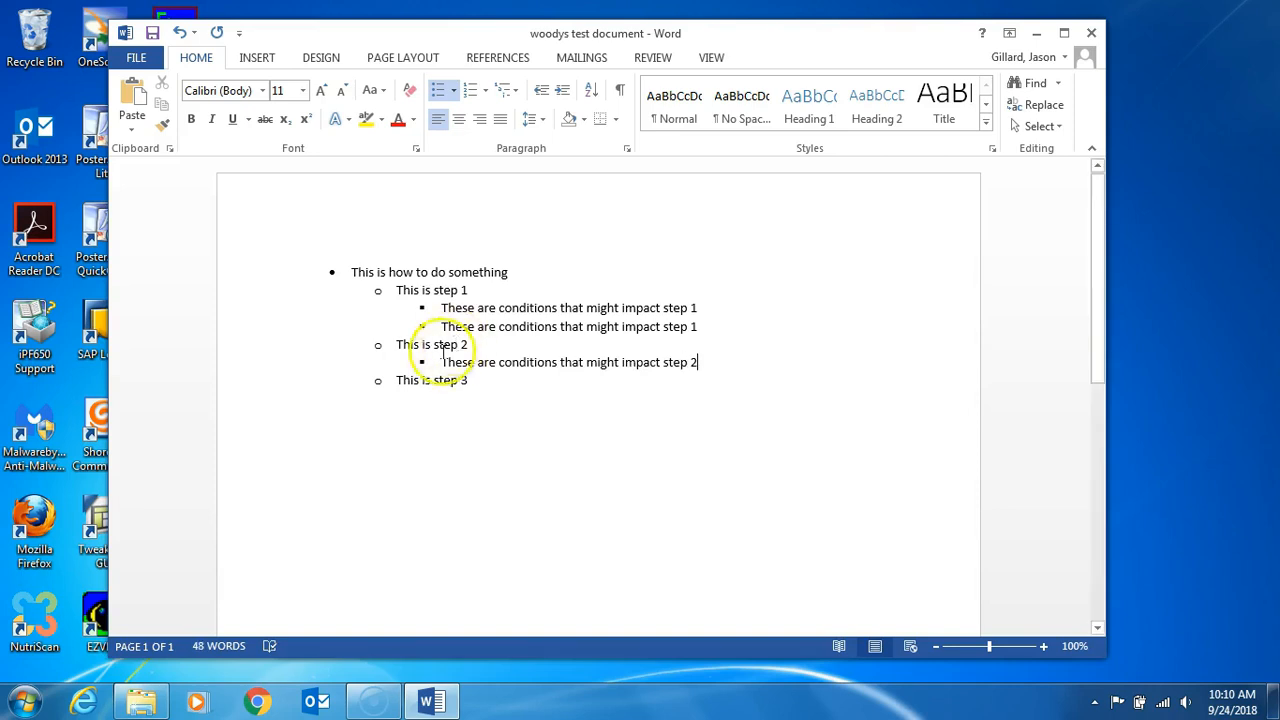
# Step: Insert the third-level bullet "These are conditions that might impact step 3" under "This is step 3"
pyautogui.click(467, 380)
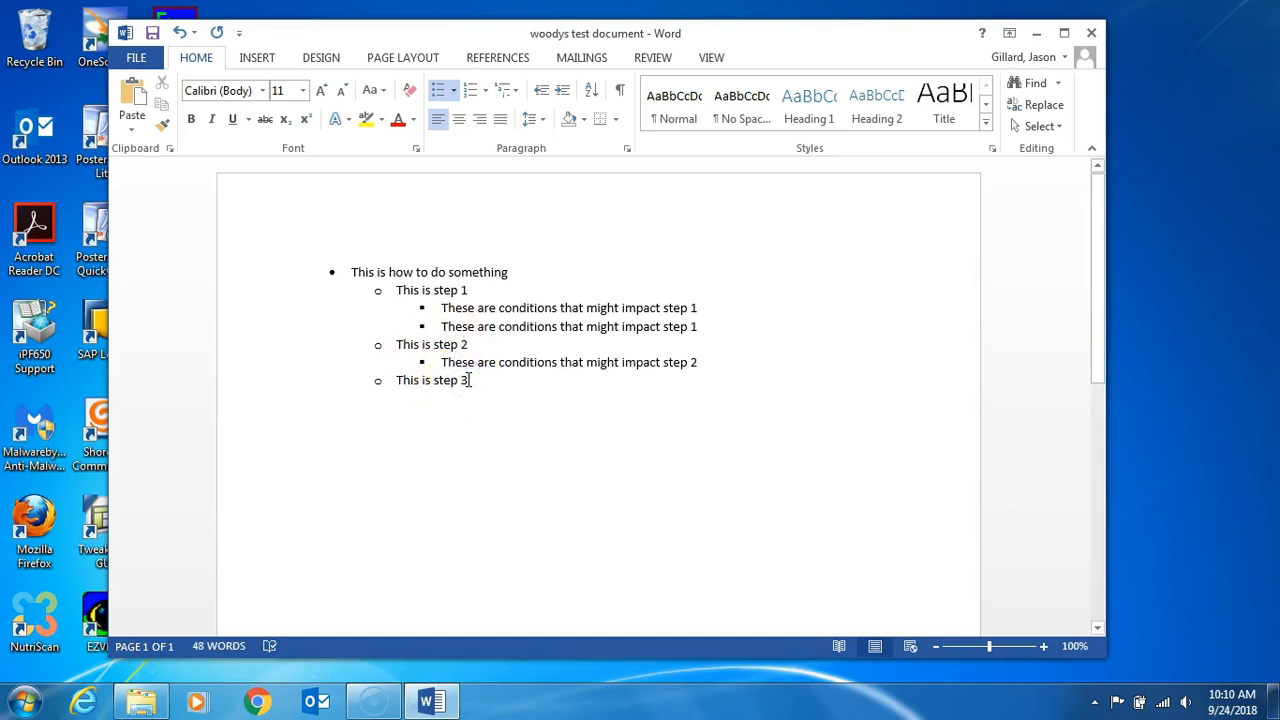
pyautogui.press('Return')
pyautogui.press('Tab')
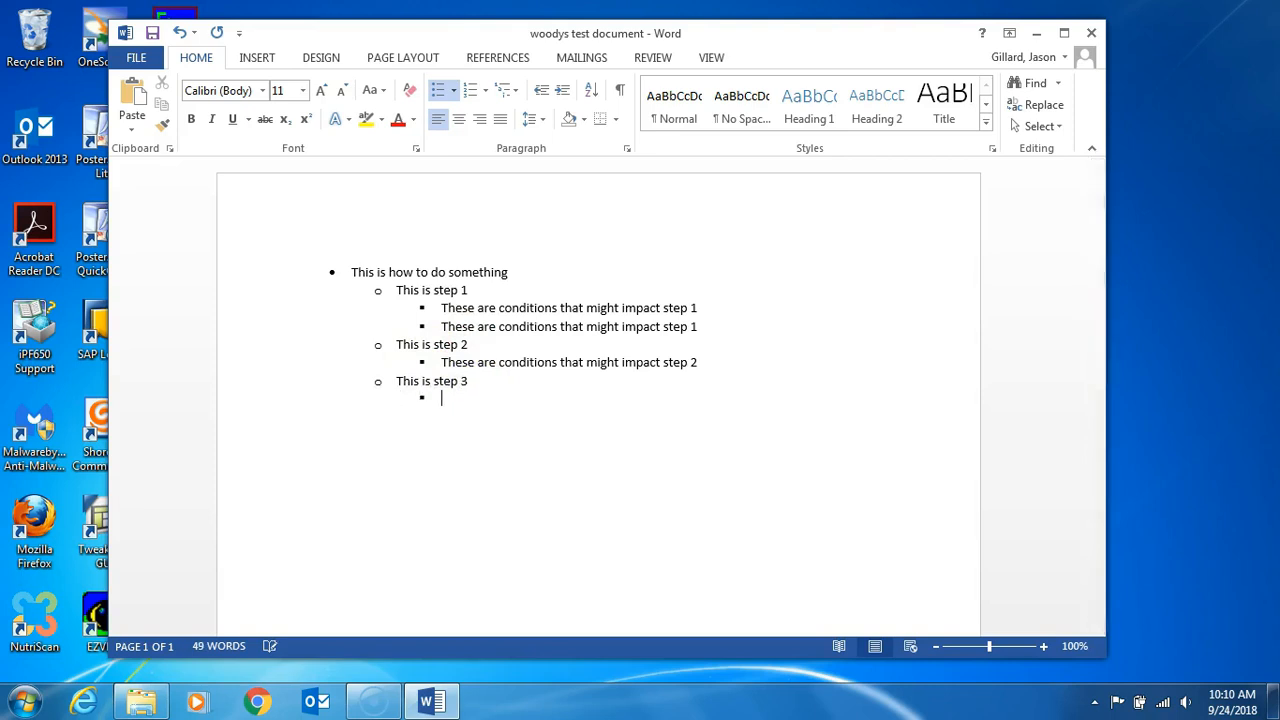
pyautogui.write('These are condit')
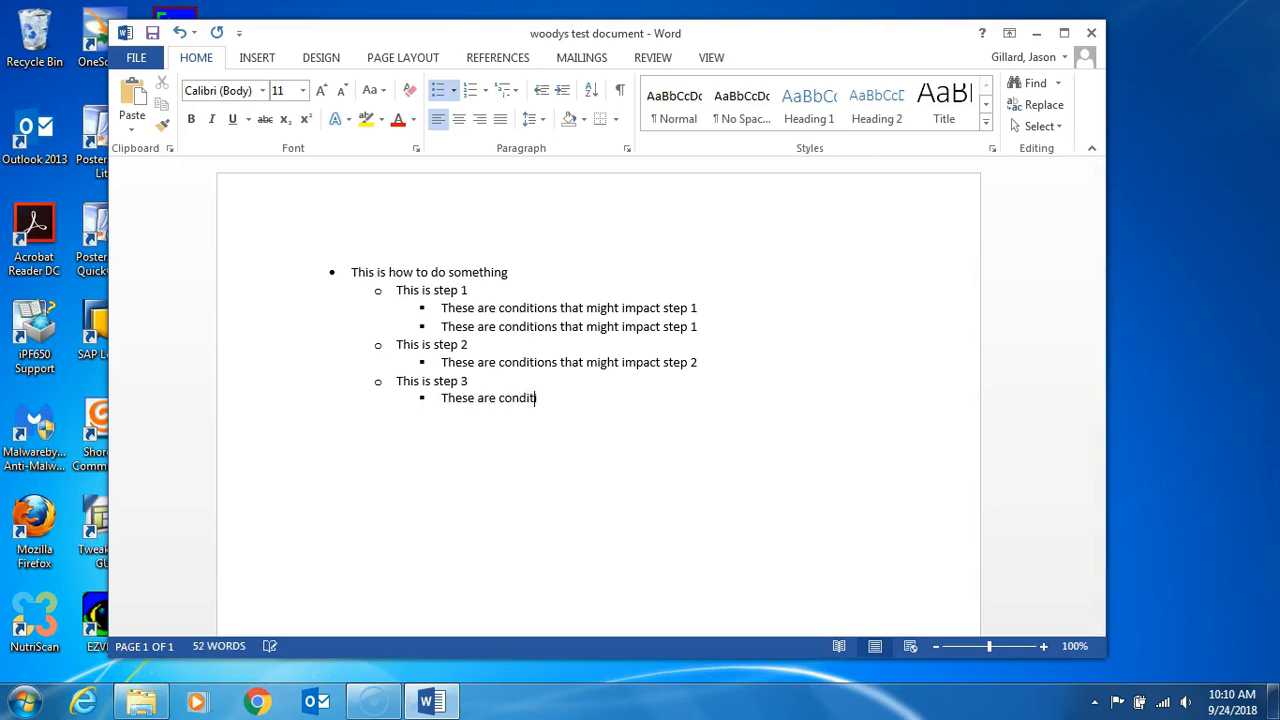
pyautogui.write('ions that might impact step ')
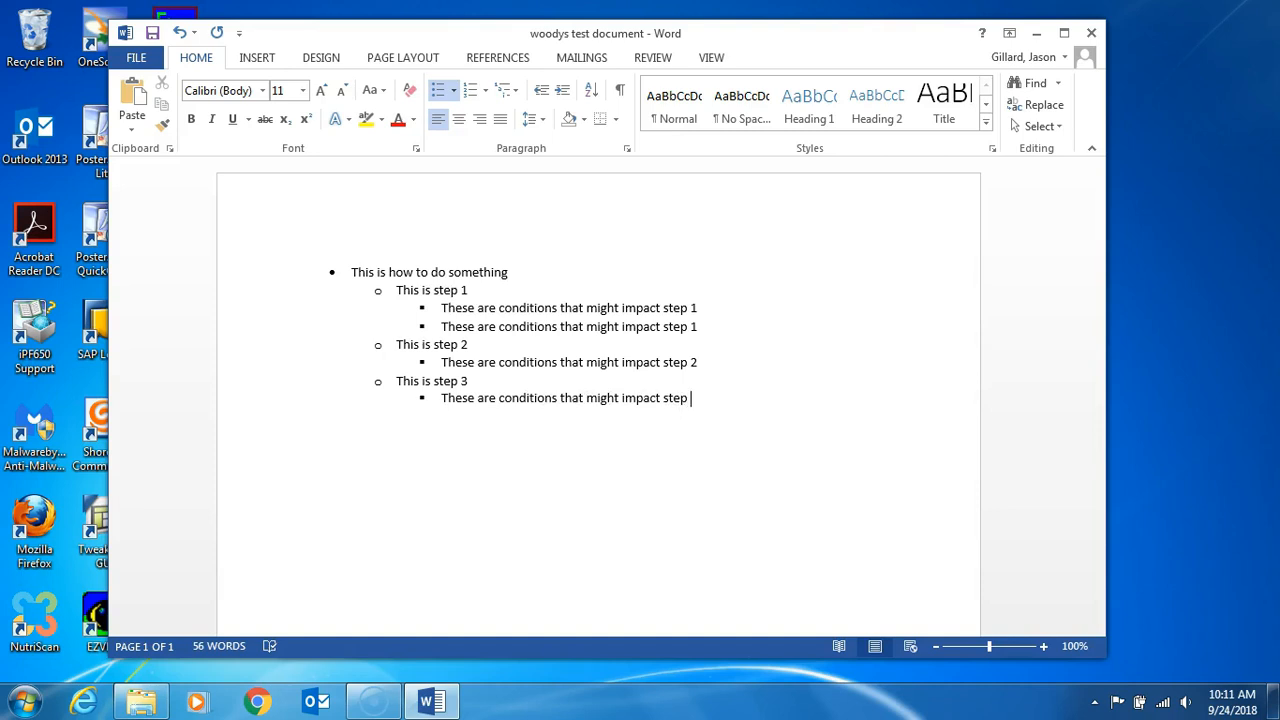
pyautogui.write('3')
# Step: Add a new bullet at the end of the list, promote it to second level and enter "This is step 4"
pyautogui.press('Return')
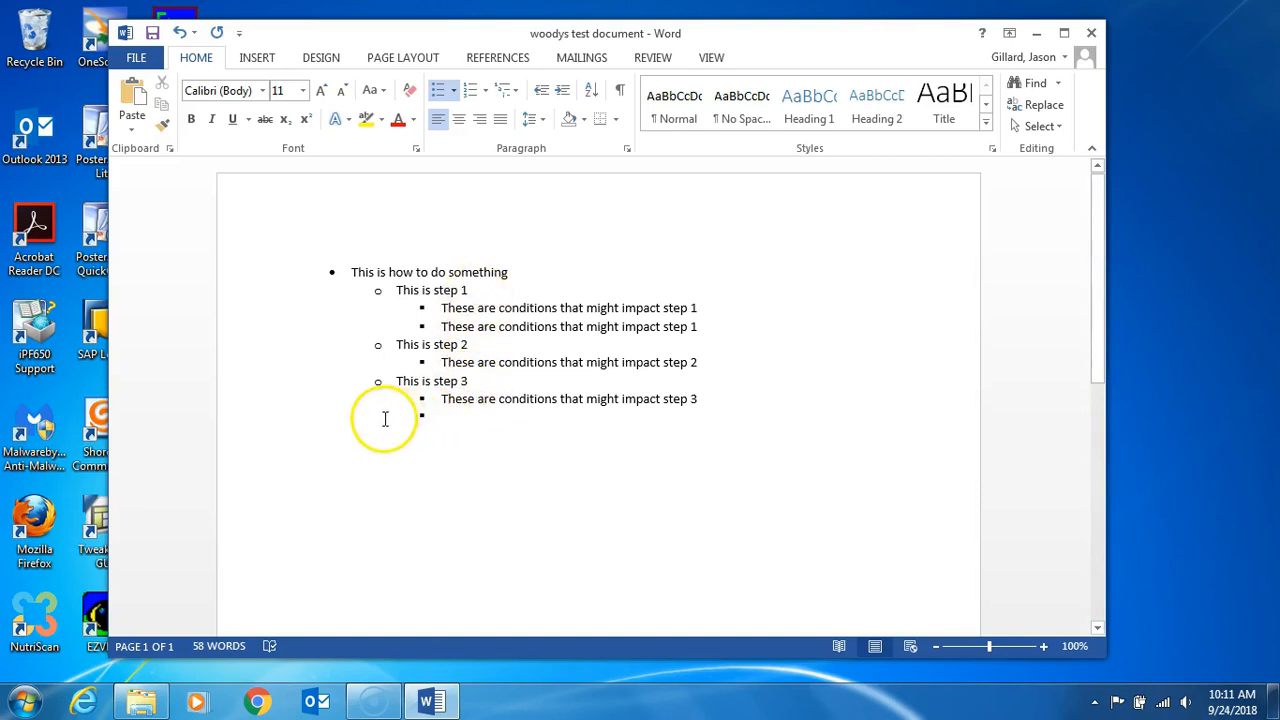
pyautogui.click(541, 93)
pyautogui.write('This is step 4')
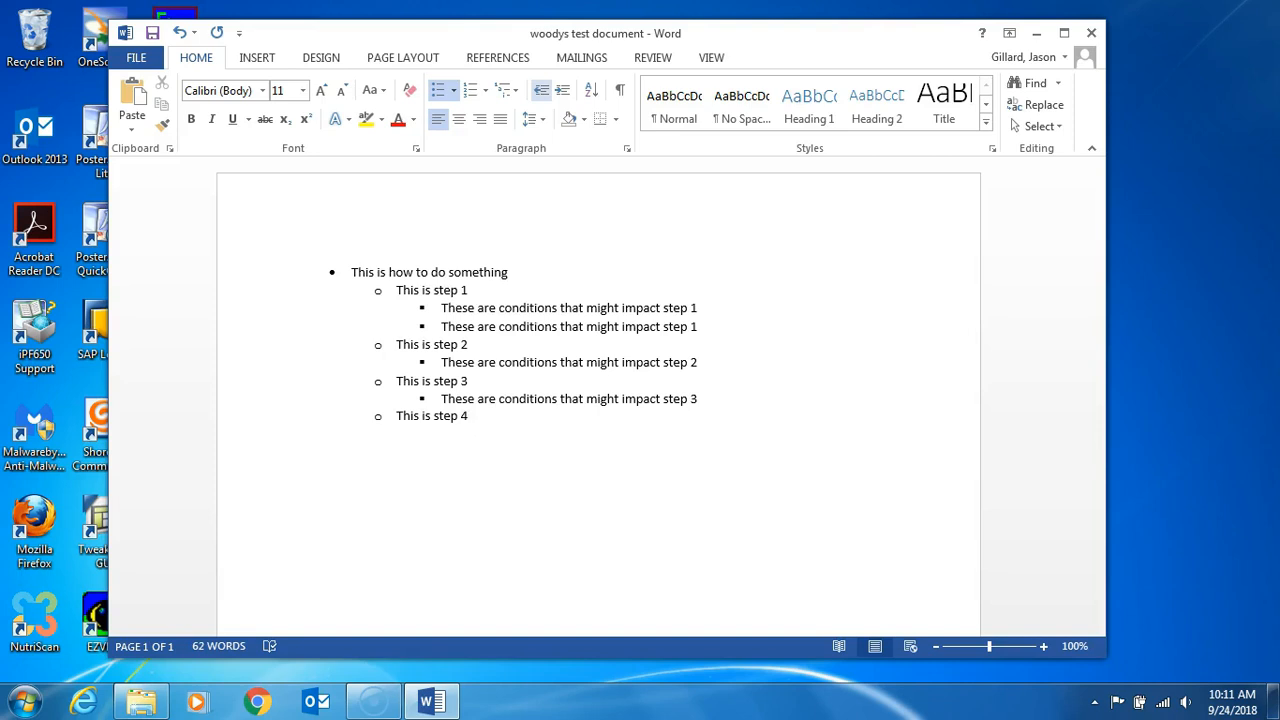
# Step: Add the first-level bullet "This is where you move to something else" below "This is step 4"
pyautogui.press('Return')
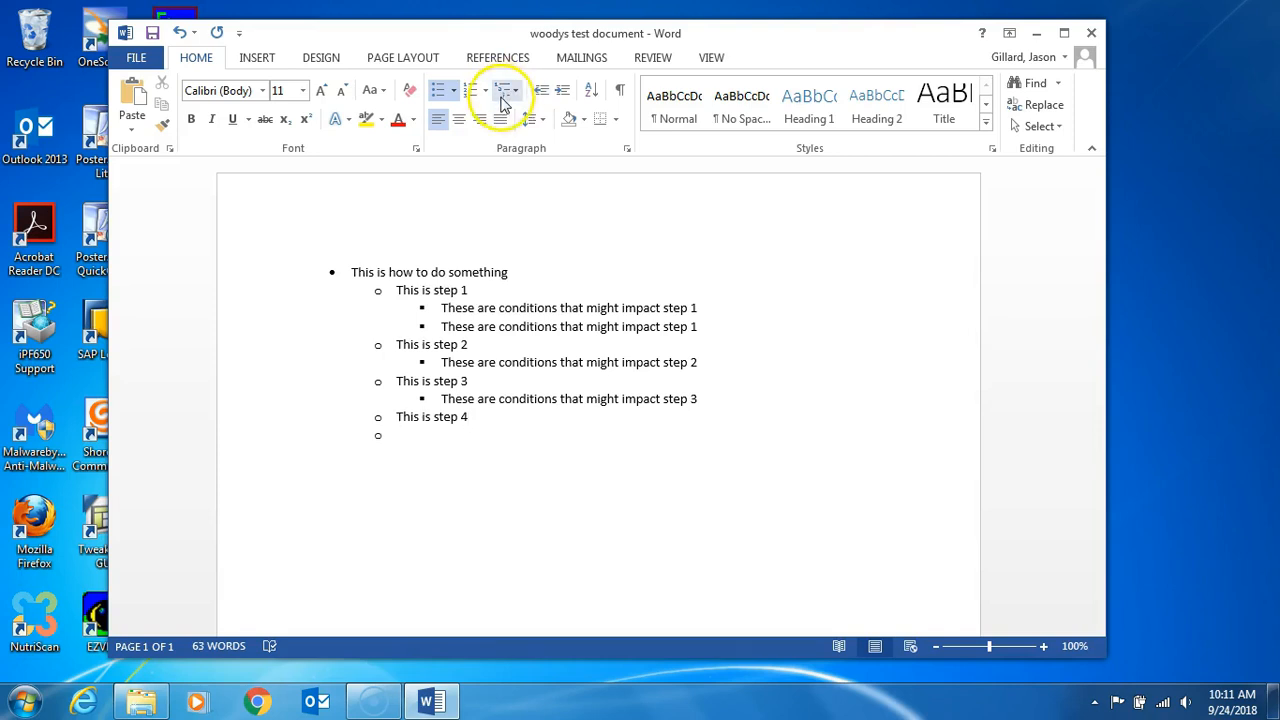
pyautogui.click(540, 97)
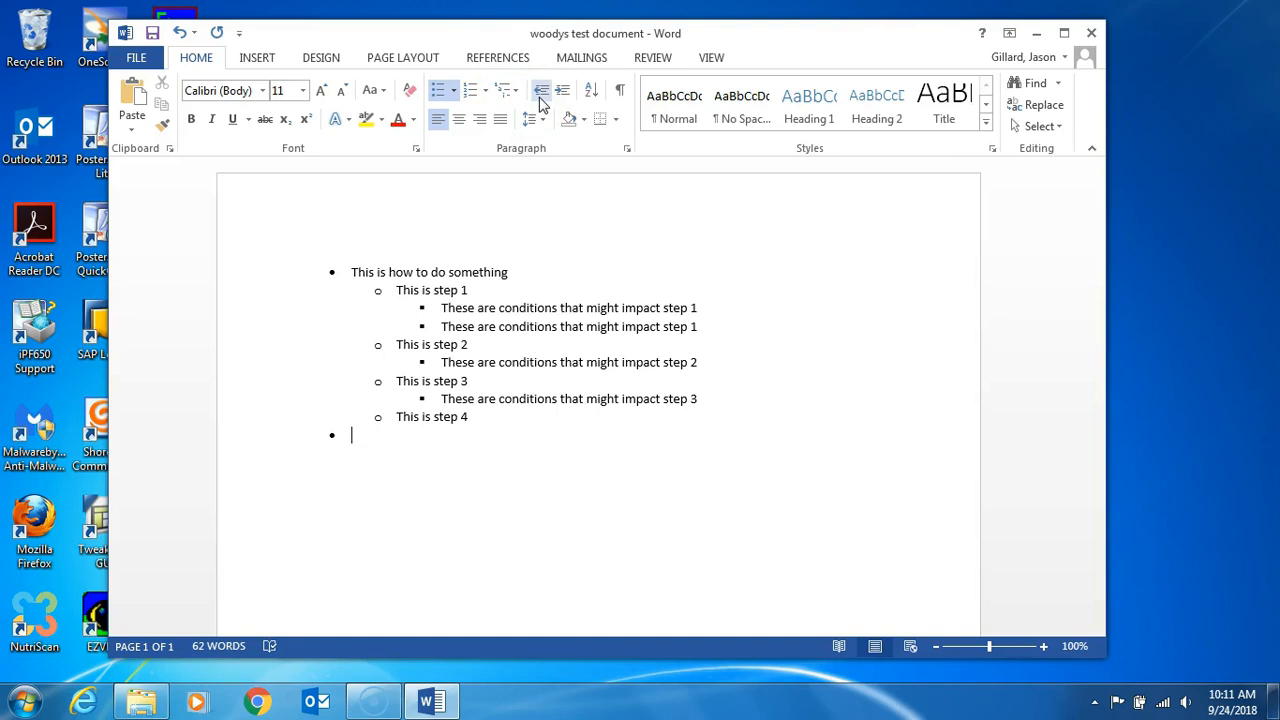
pyautogui.write('This is where you')
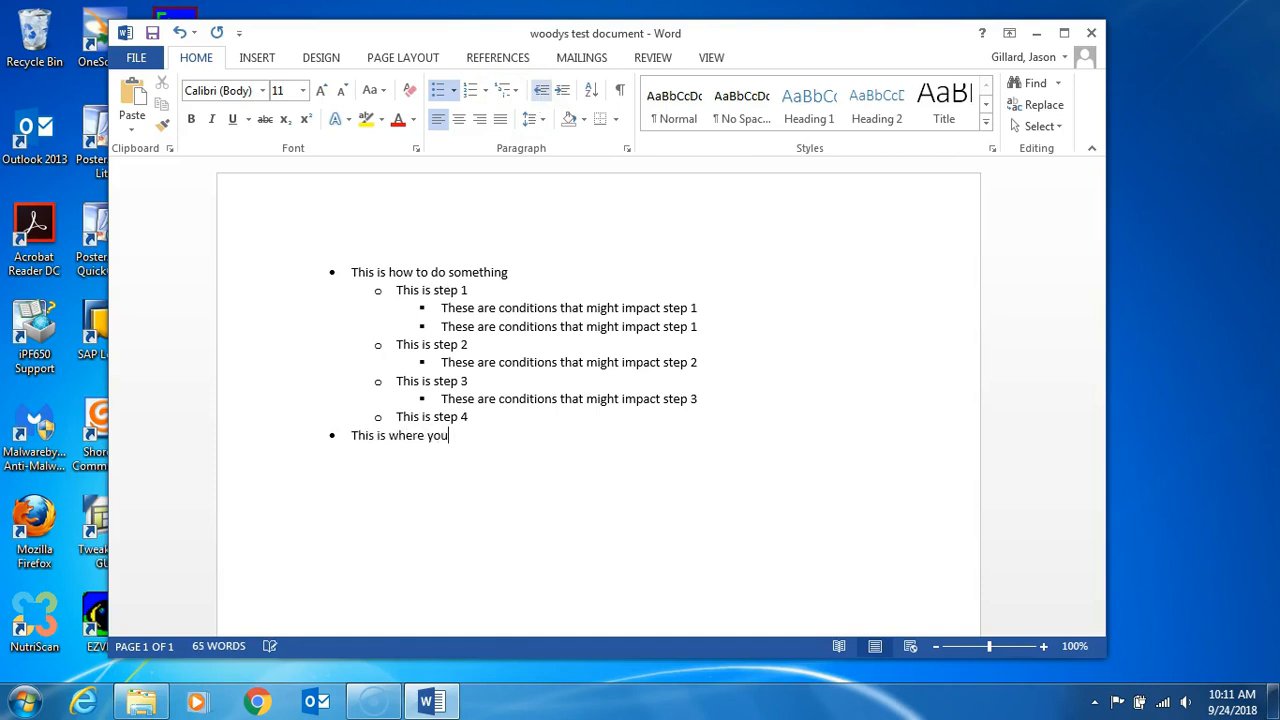
pyautogui.write(' mover to something else')
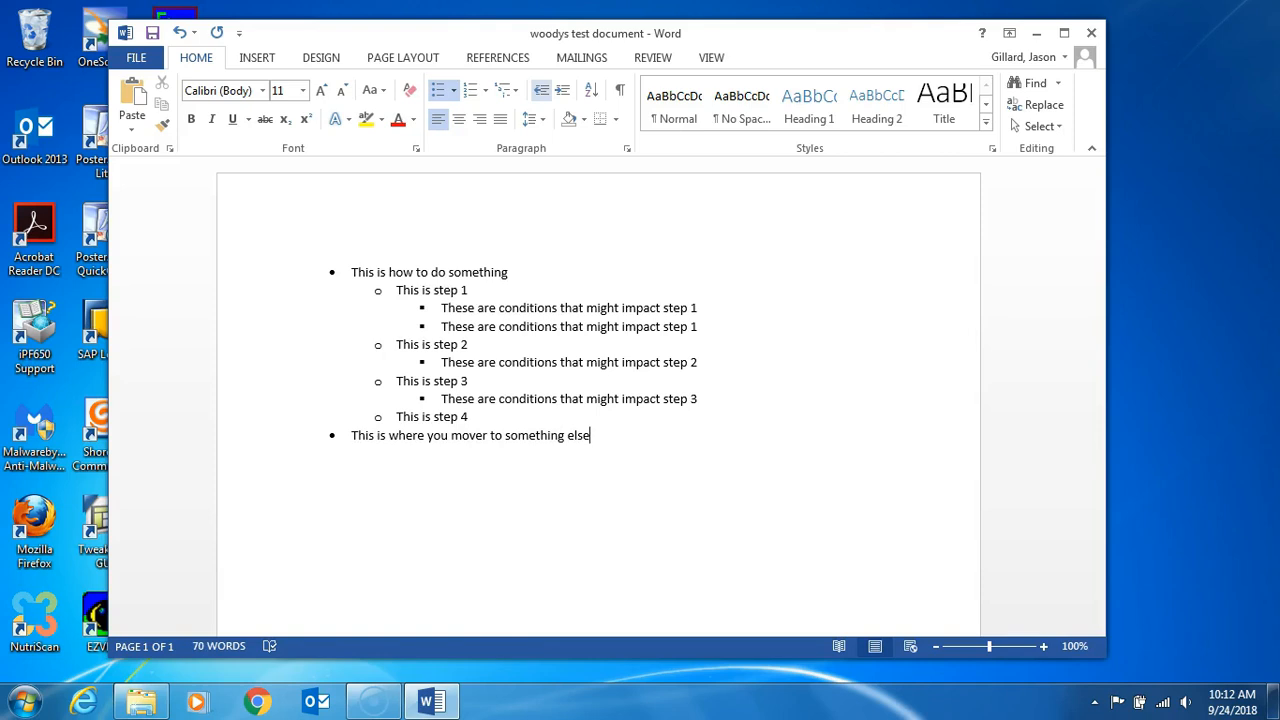
pyautogui.click(488, 437)
pyautogui.press('BackSpace')
pyautogui.click(499, 437)
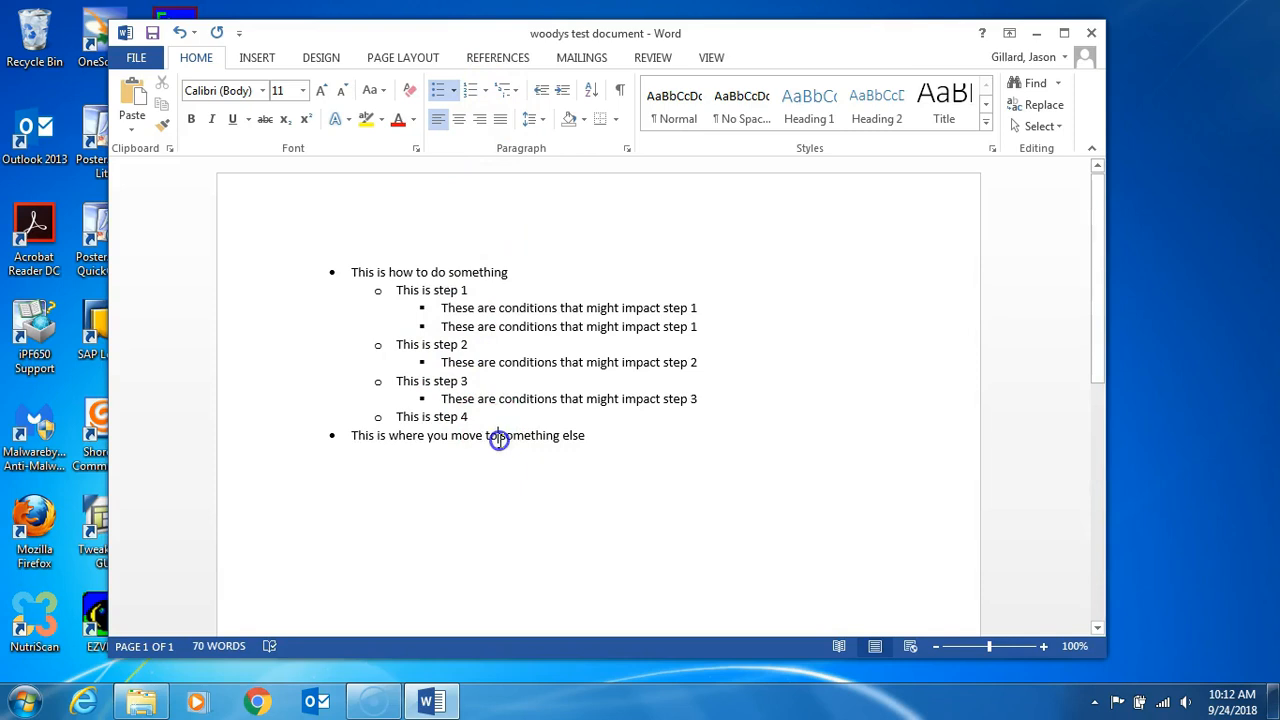
# Step: Insert the word "doing" before "something else" in the last first-level bullet
pyautogui.write('doing')
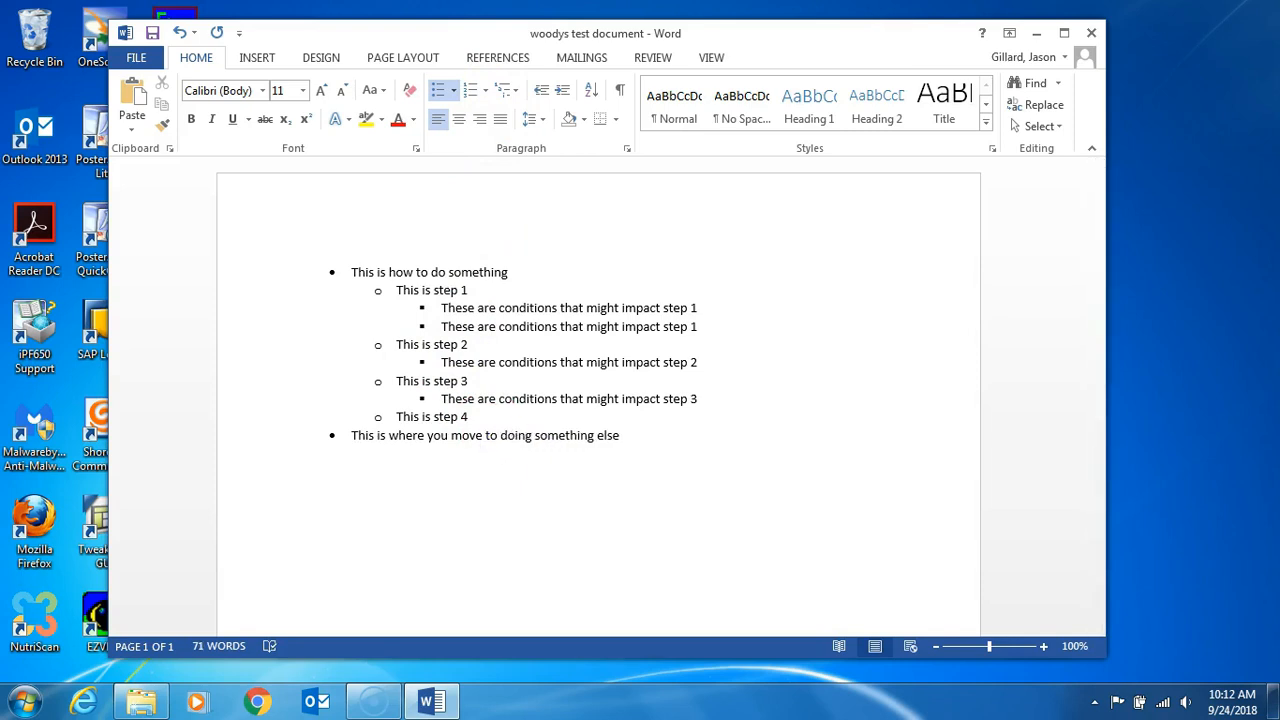
pyautogui.click(621, 435)
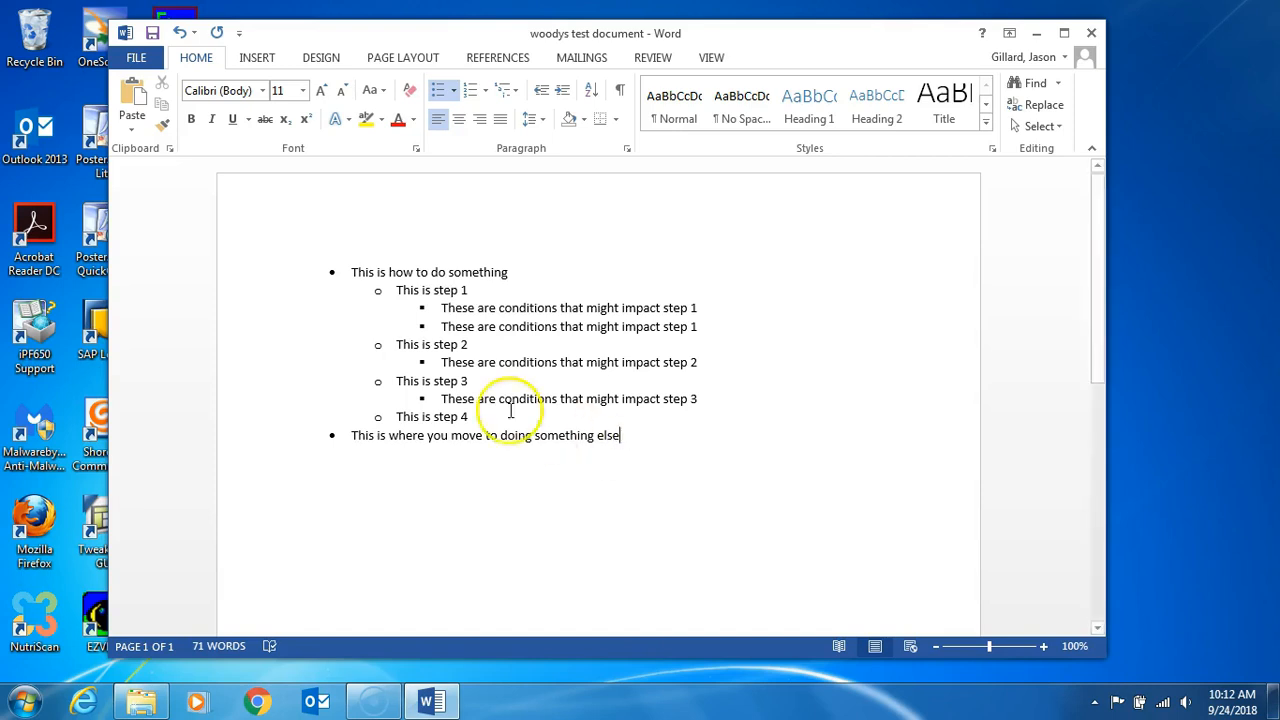
# Step: Add an unbulleted title line reading "This is my Name of the Process" above the bulleted list
pyautogui.click(345, 255)
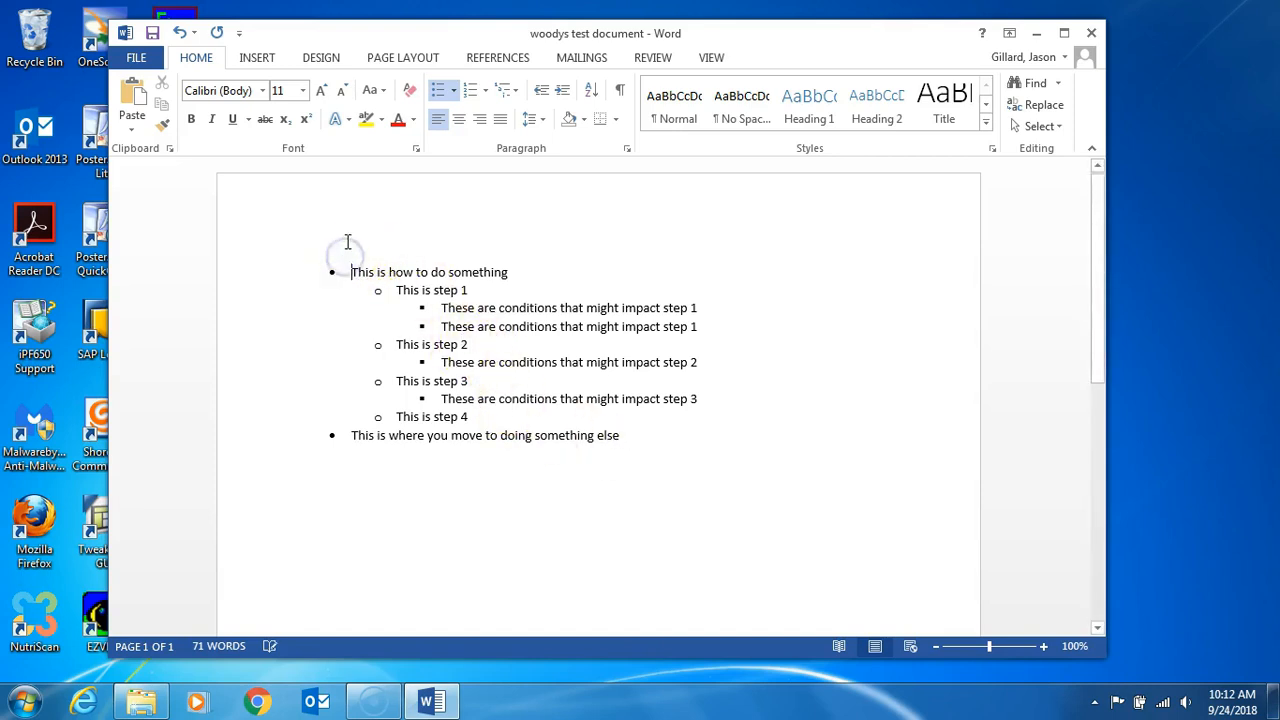
pyautogui.press('Return')
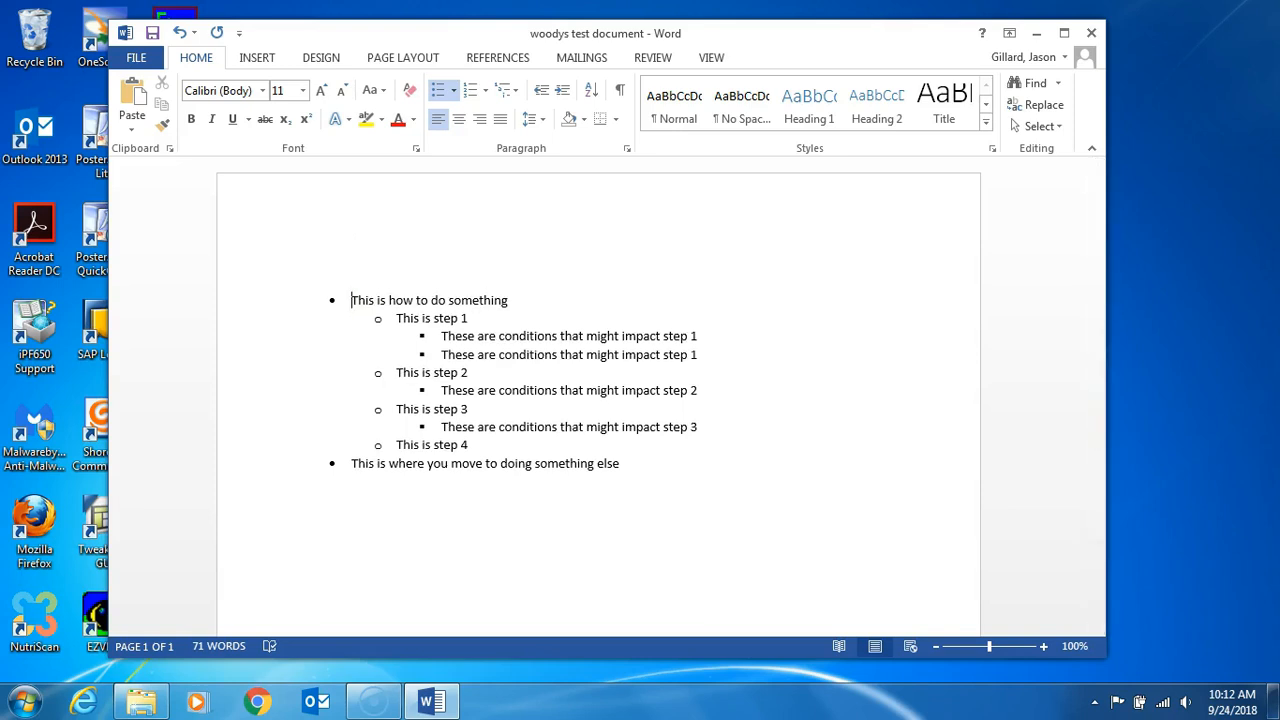
pyautogui.press('Up')
pyautogui.write('This is my')
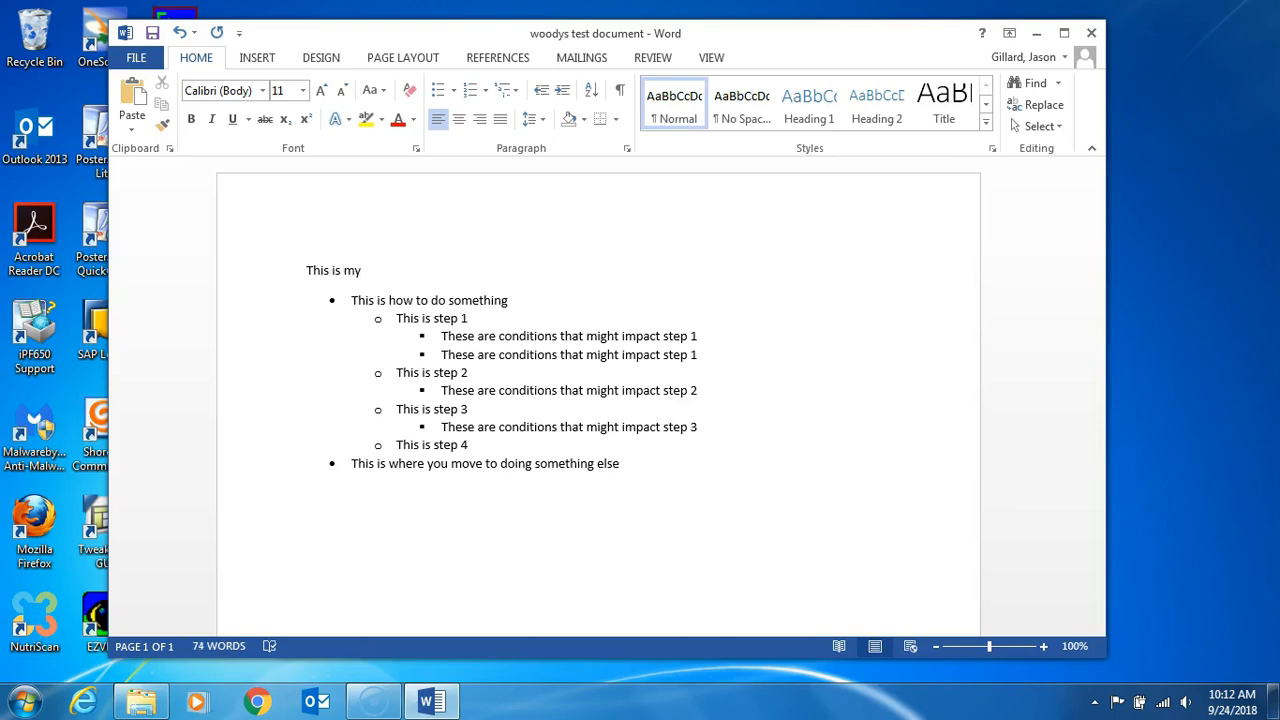
pyautogui.click(363, 216)
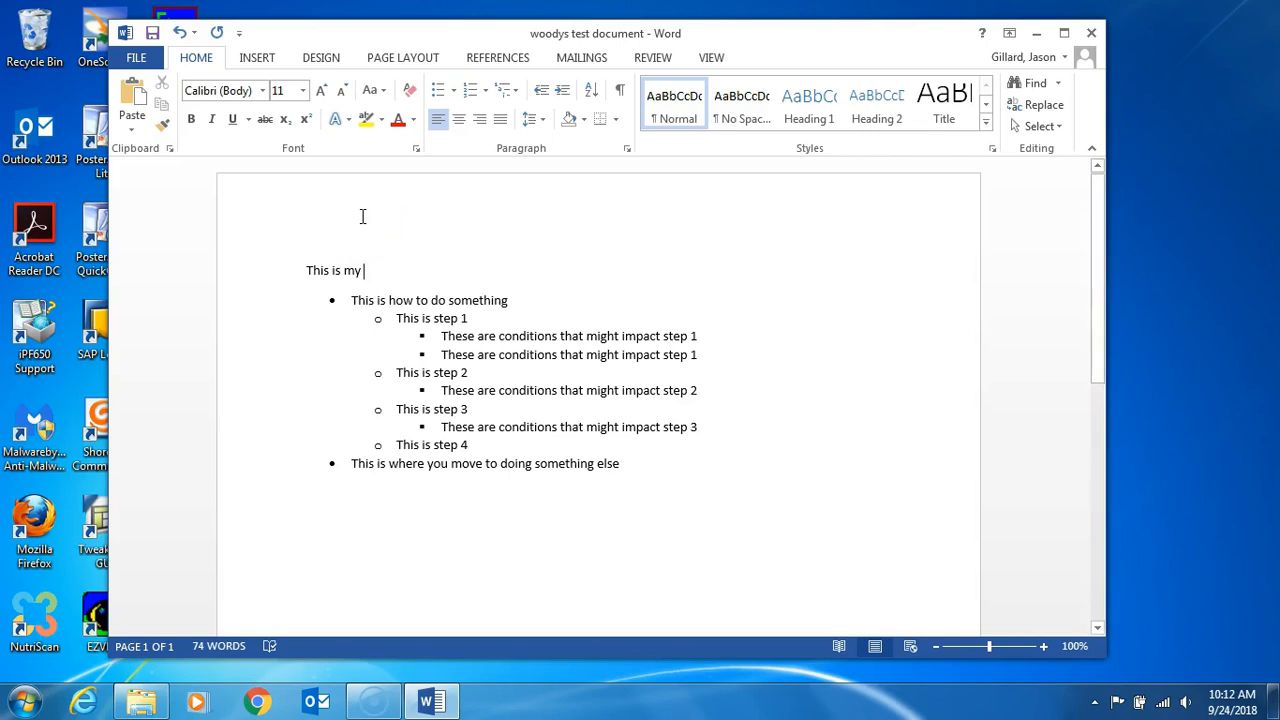
pyautogui.write('Name of th')
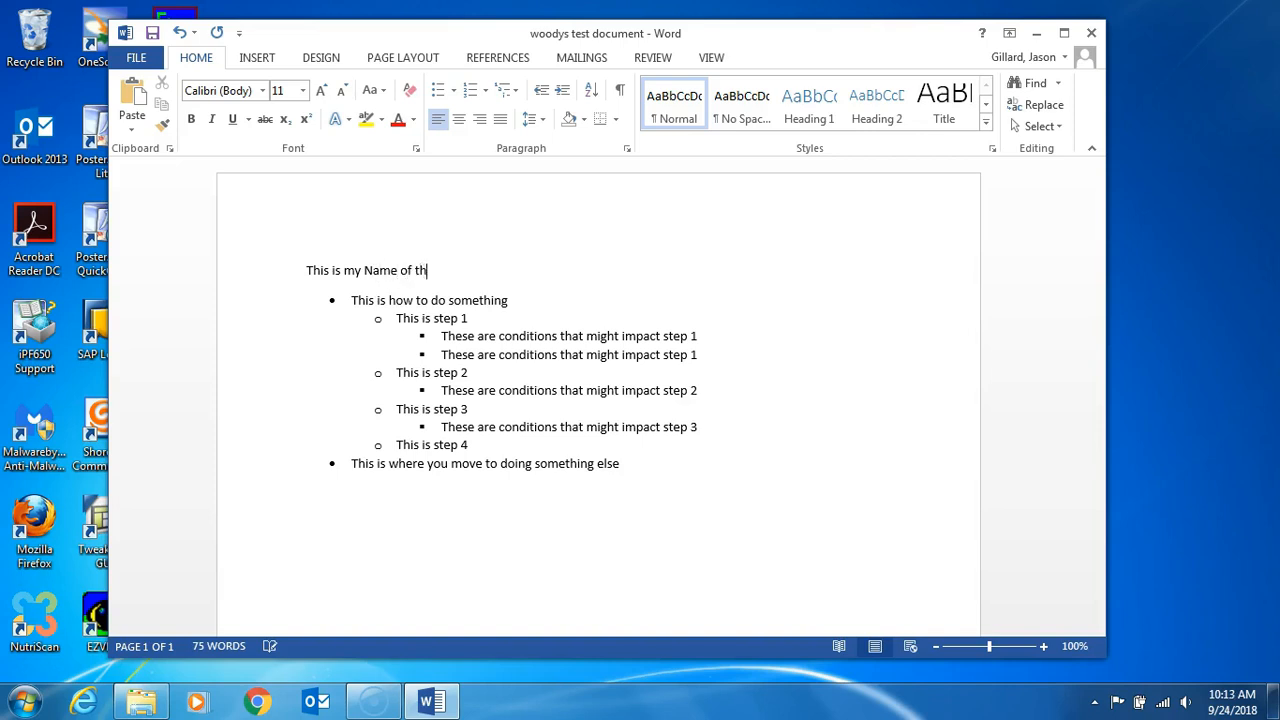
pyautogui.write('e Prod')
pyautogui.write('e')
pyautogui.write('ss')
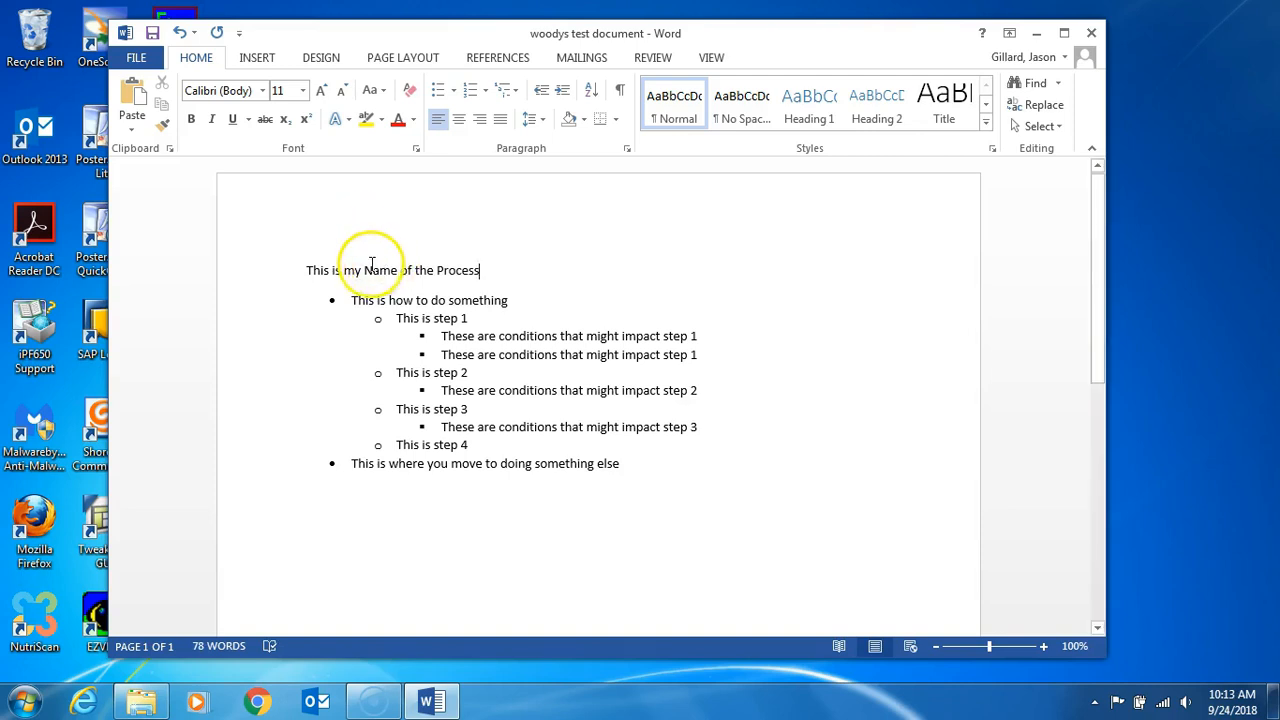
# Step: Center the title line "This is my Name of the Process" on the page
pyautogui.click(309, 270)
pyautogui.click(309, 270)
pyautogui.moveTo(309, 270); pyautogui.dragTo(474, 272)
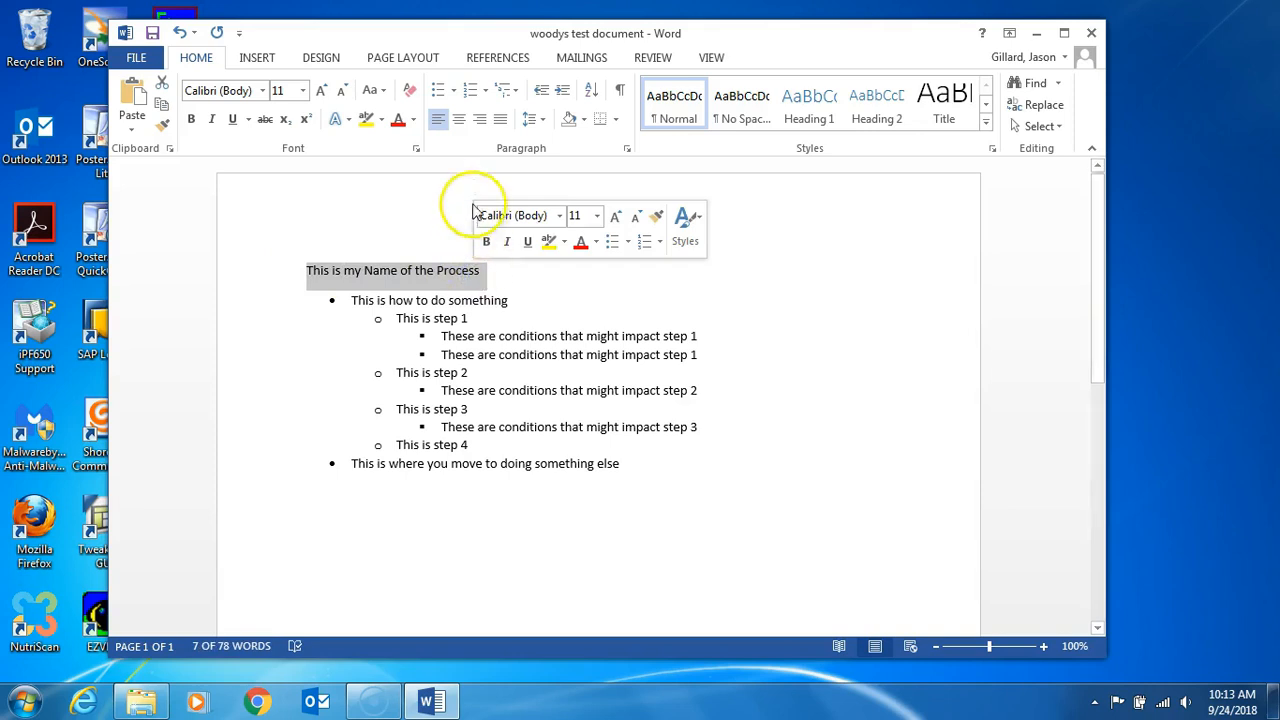
pyautogui.click(459, 120)
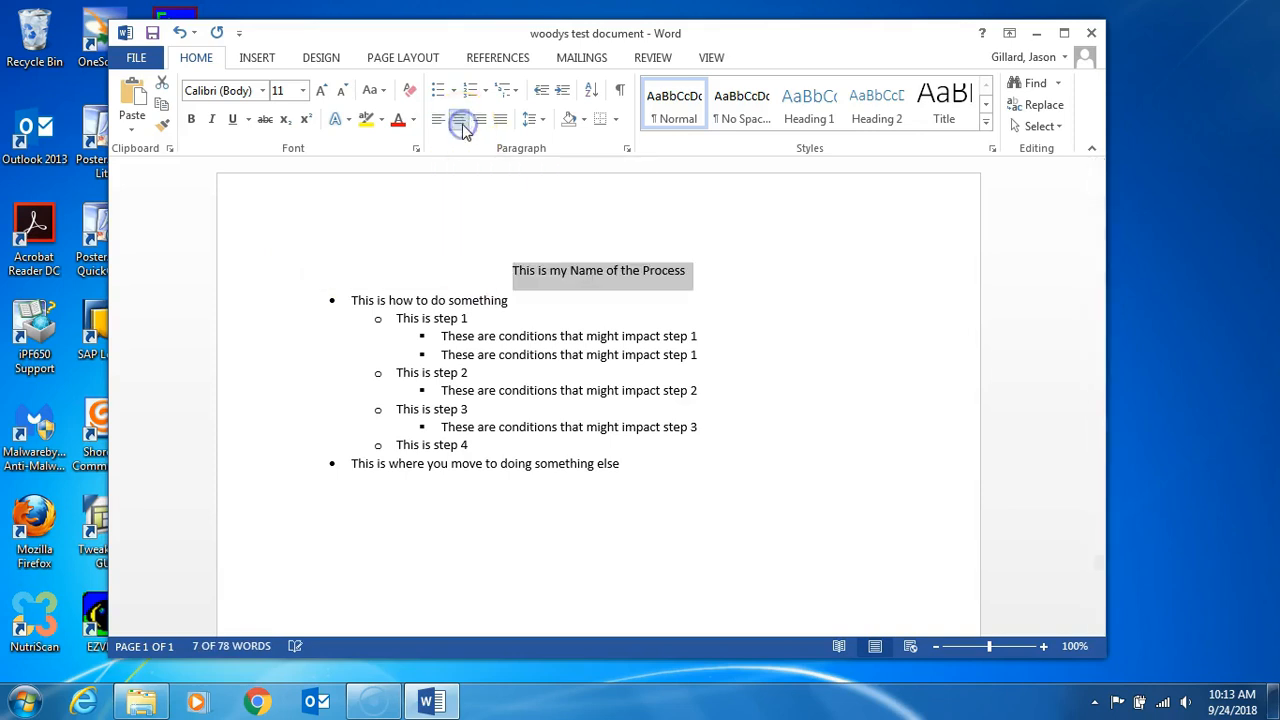
# Step: Add a left-aligned paragraph reading "This is an introductory statement of some sort" between the title and the list
pyautogui.click(686, 276)
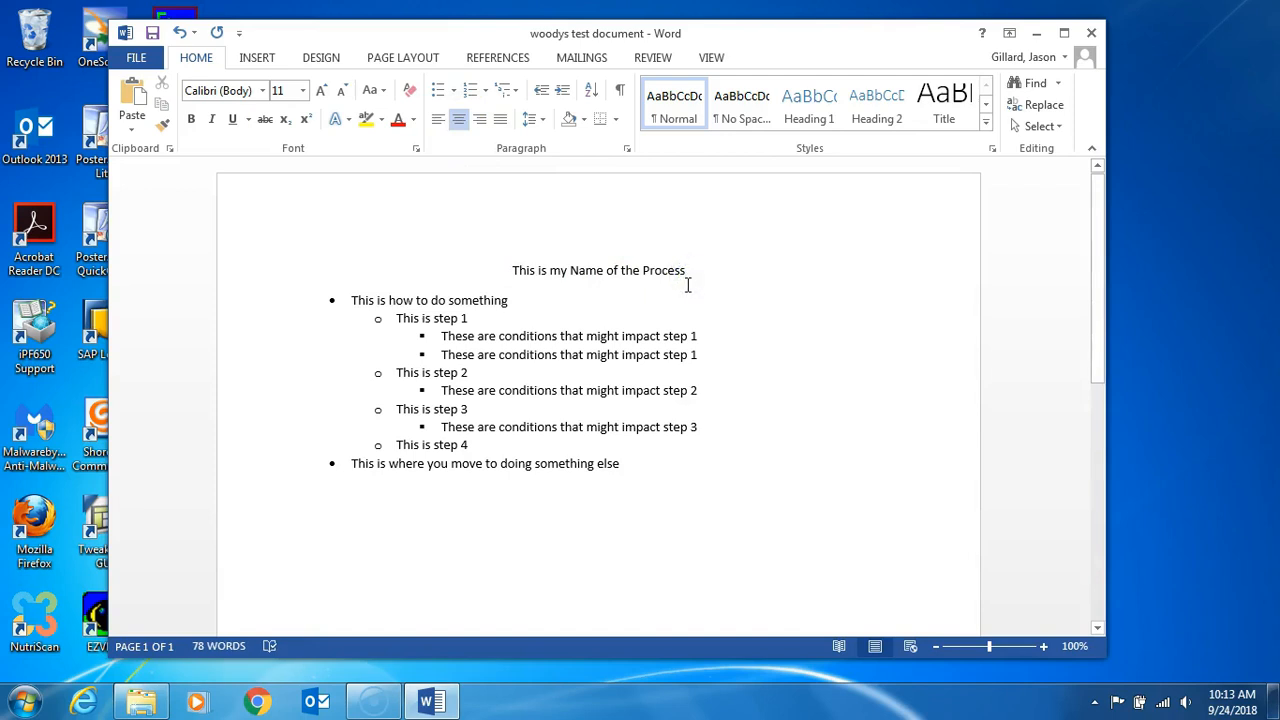
pyautogui.press('Return')
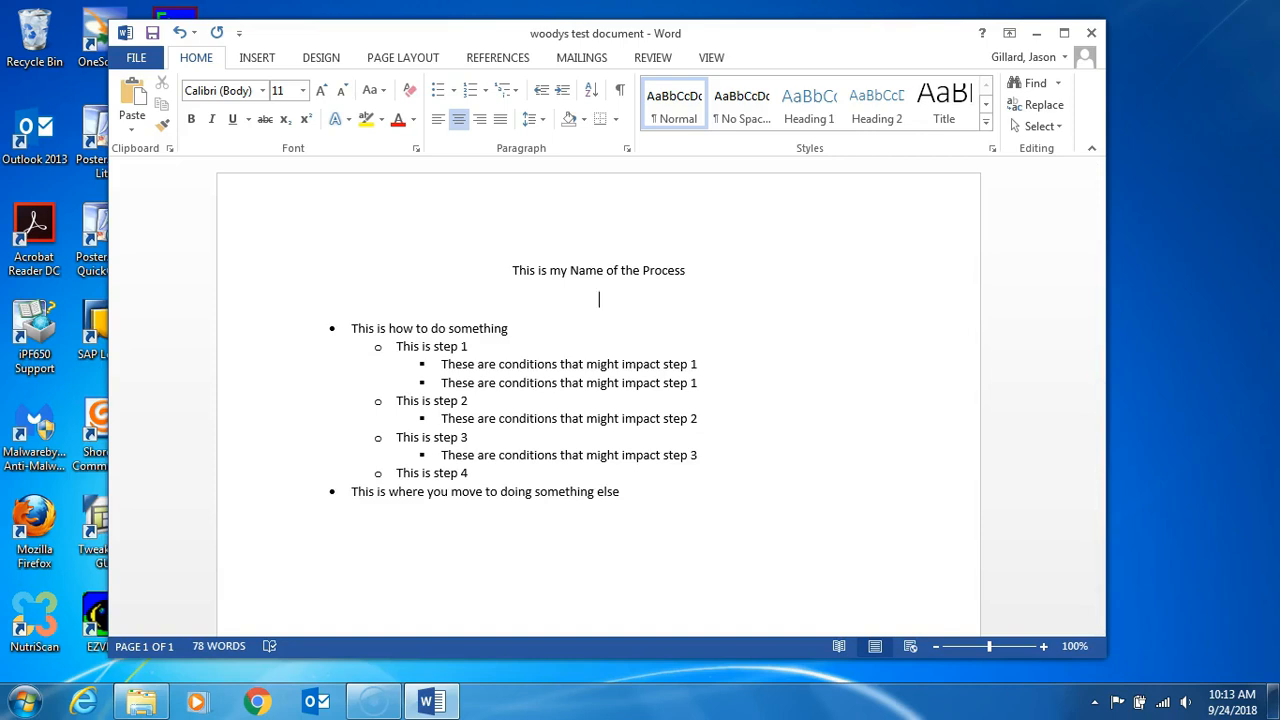
pyautogui.click(437, 120)
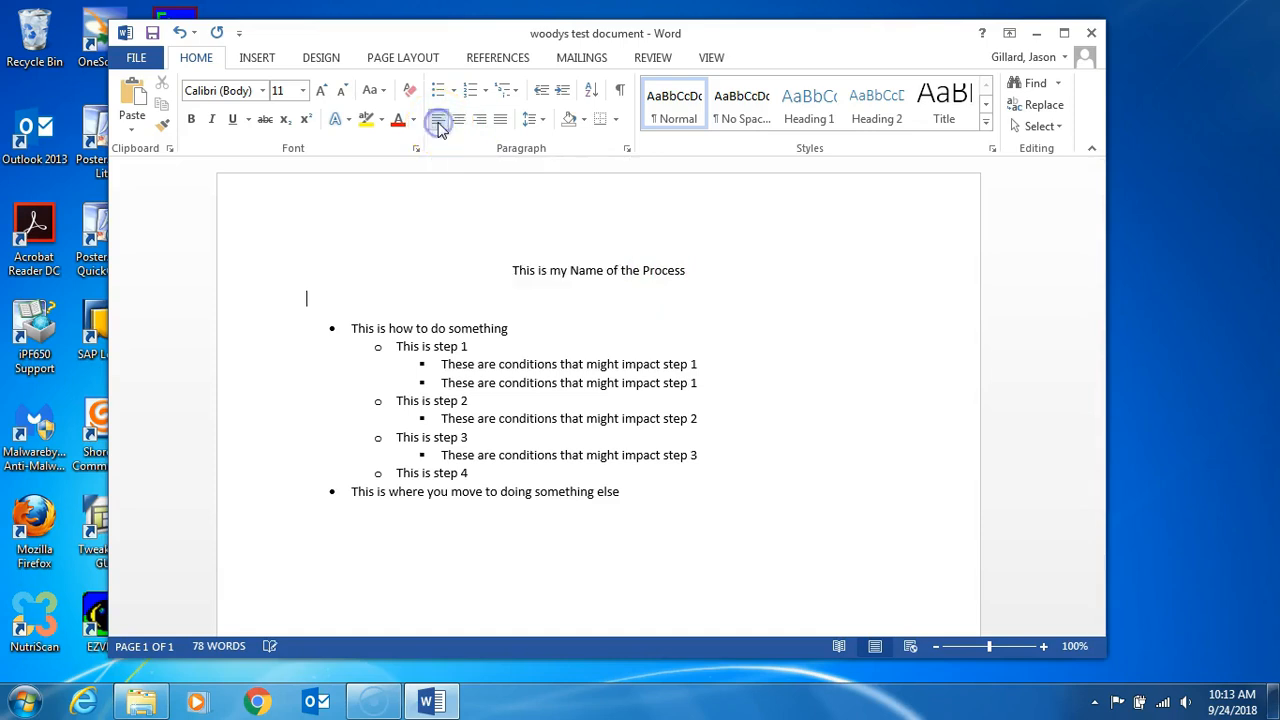
pyautogui.write('This is an intr')
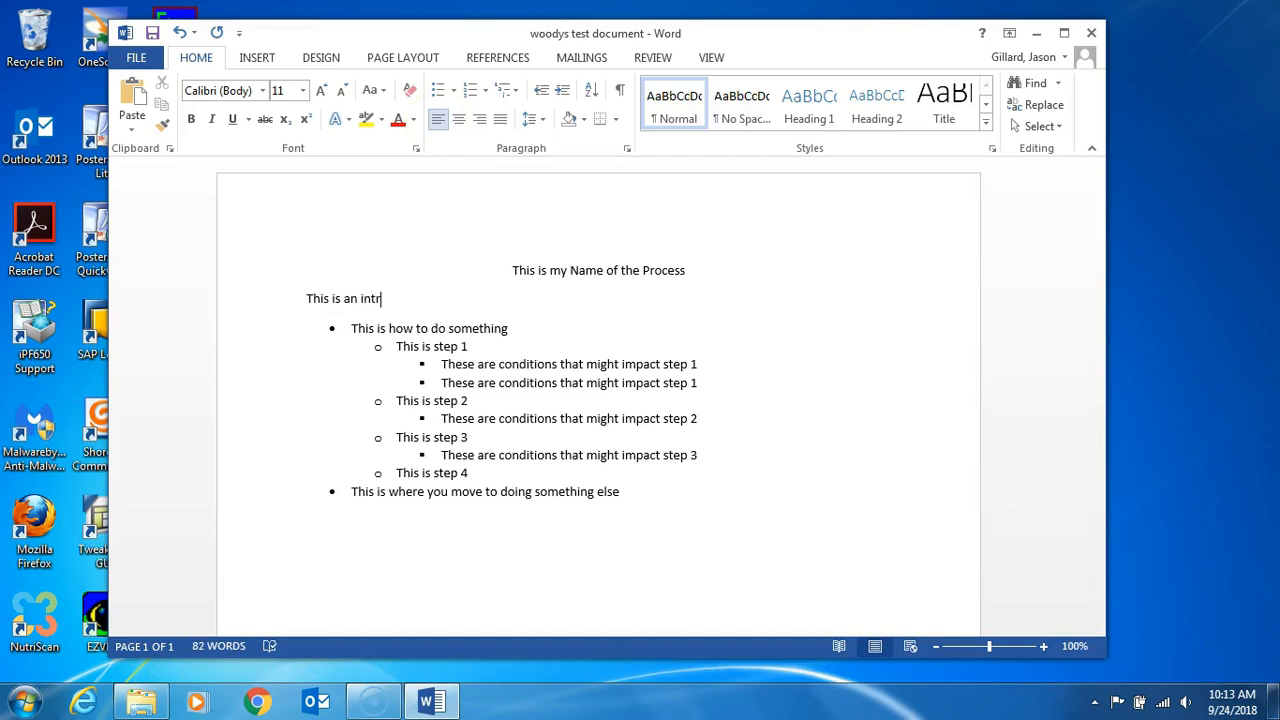
pyautogui.write('oductory statement o')
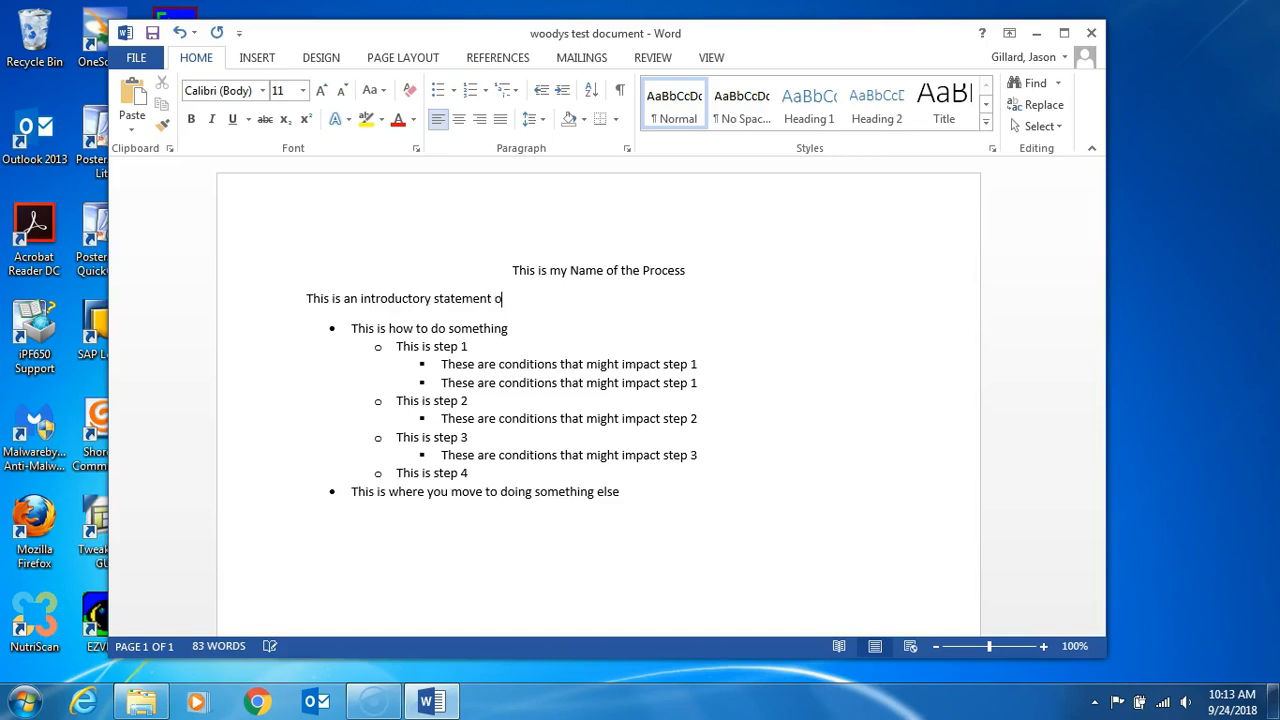
pyautogui.write('f some sort')
# Step: Format the title "This is my Name of the Process" as underlined, bold and 16 pt
pyautogui.click(686, 270)
pyautogui.moveTo(685, 269); pyautogui.dragTo(511, 268)
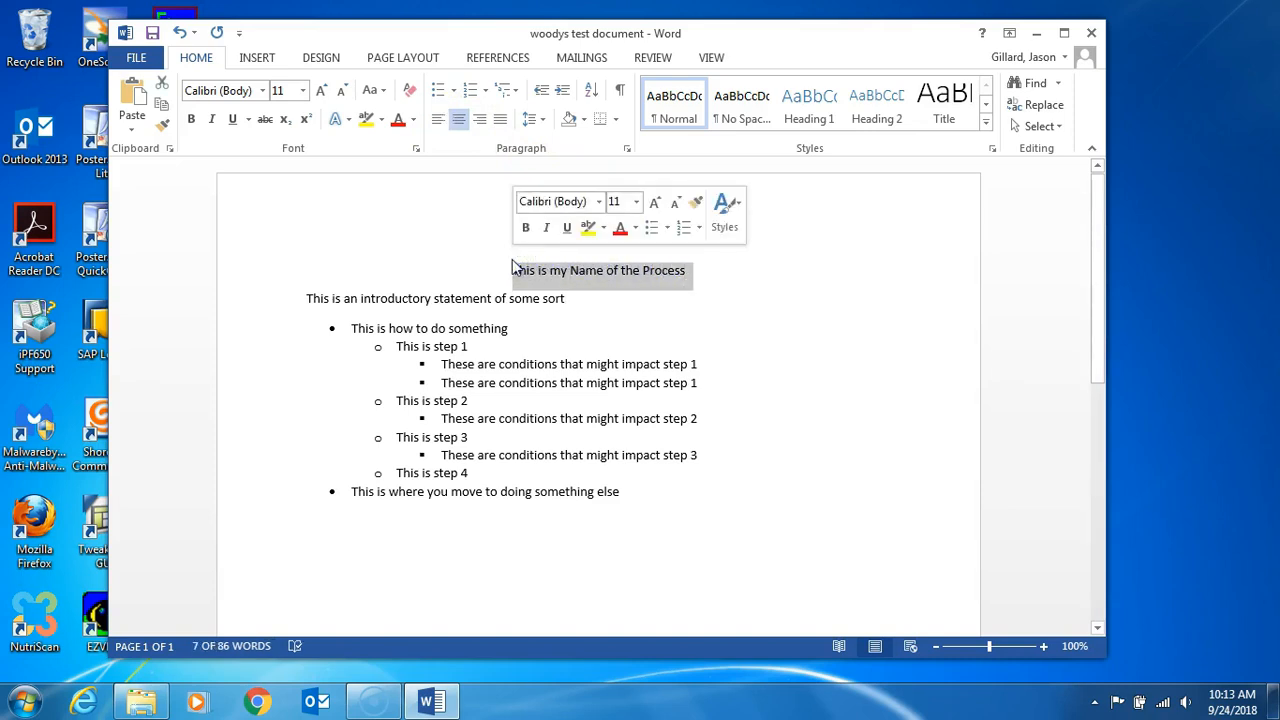
pyautogui.click(566, 229)
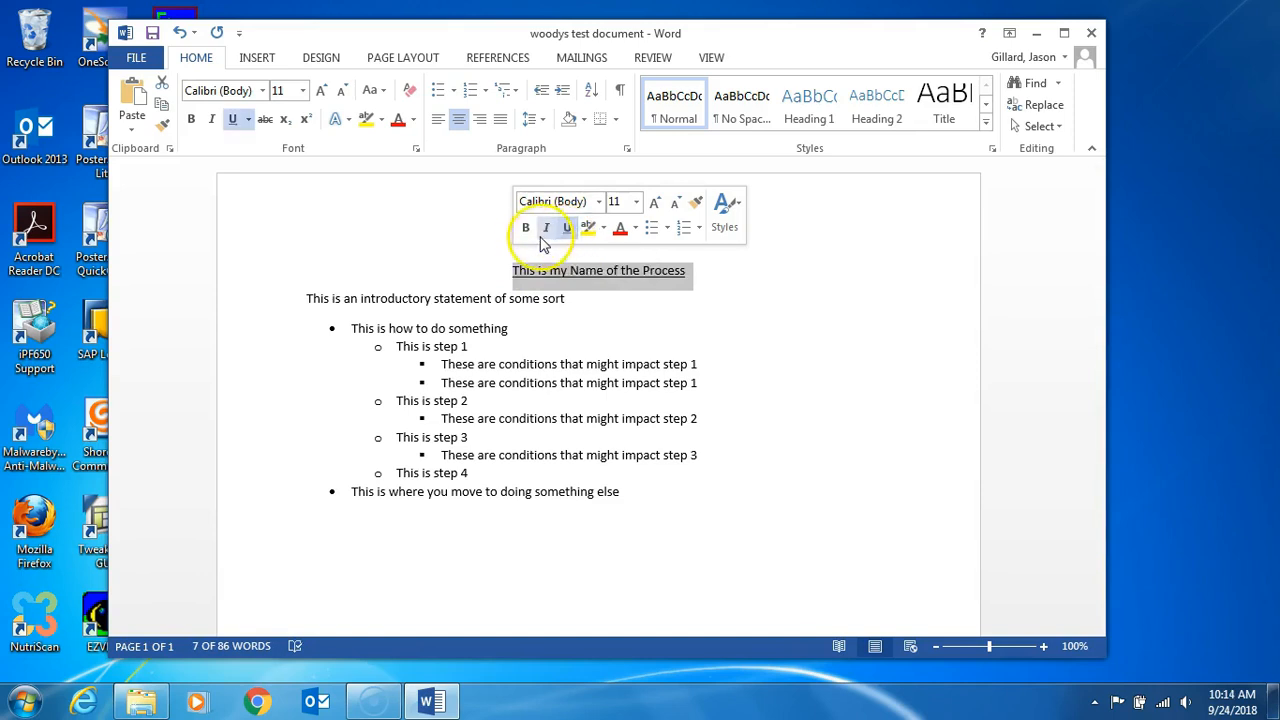
pyautogui.click(526, 229)
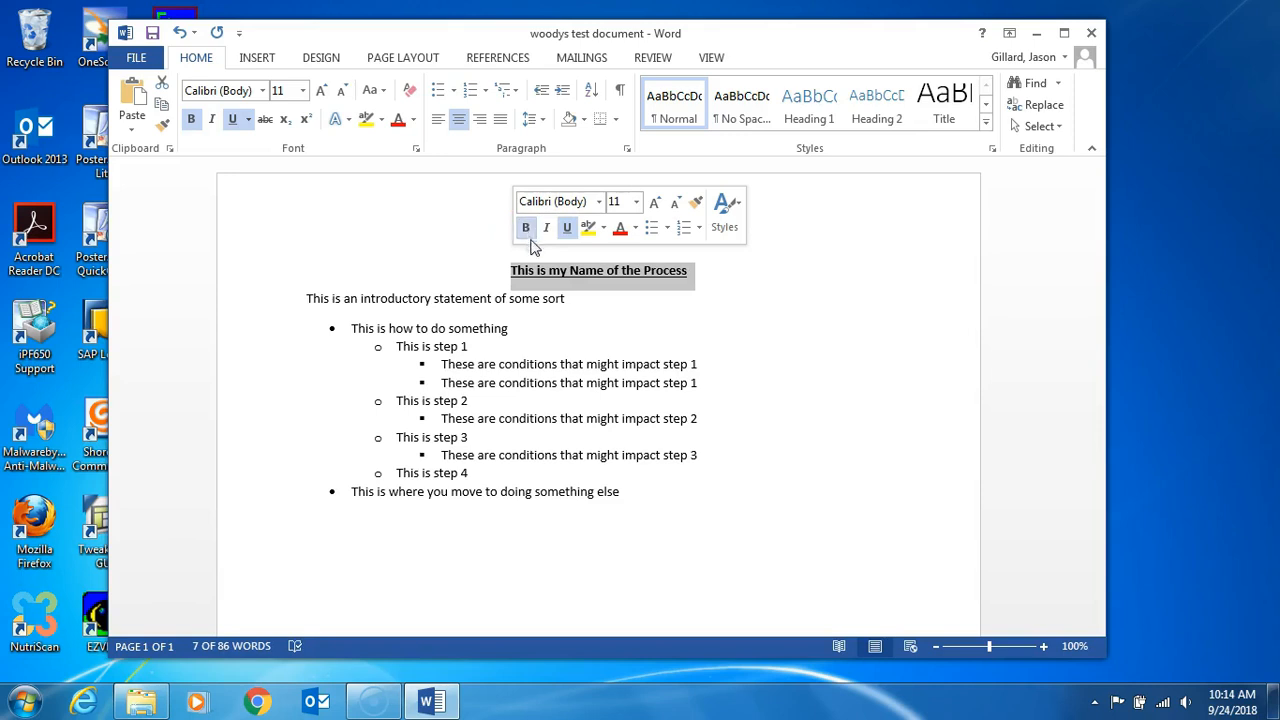
pyautogui.click(634, 203)
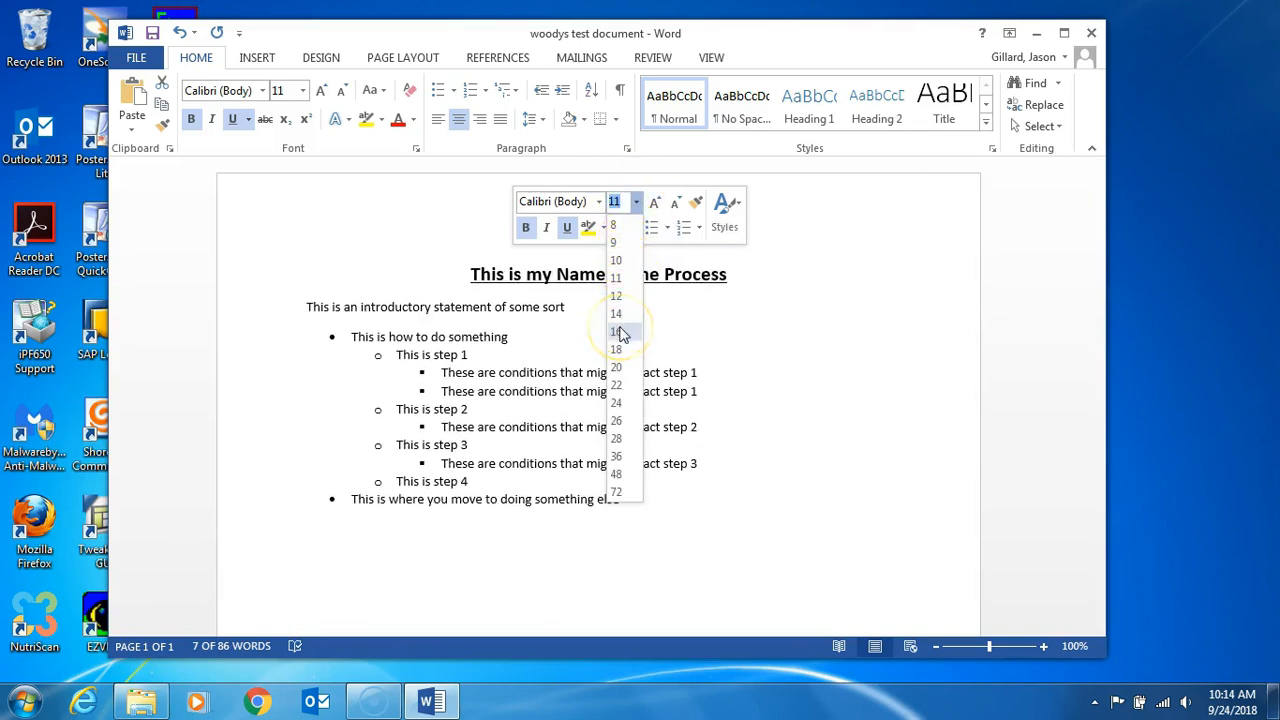
pyautogui.click(617, 331)
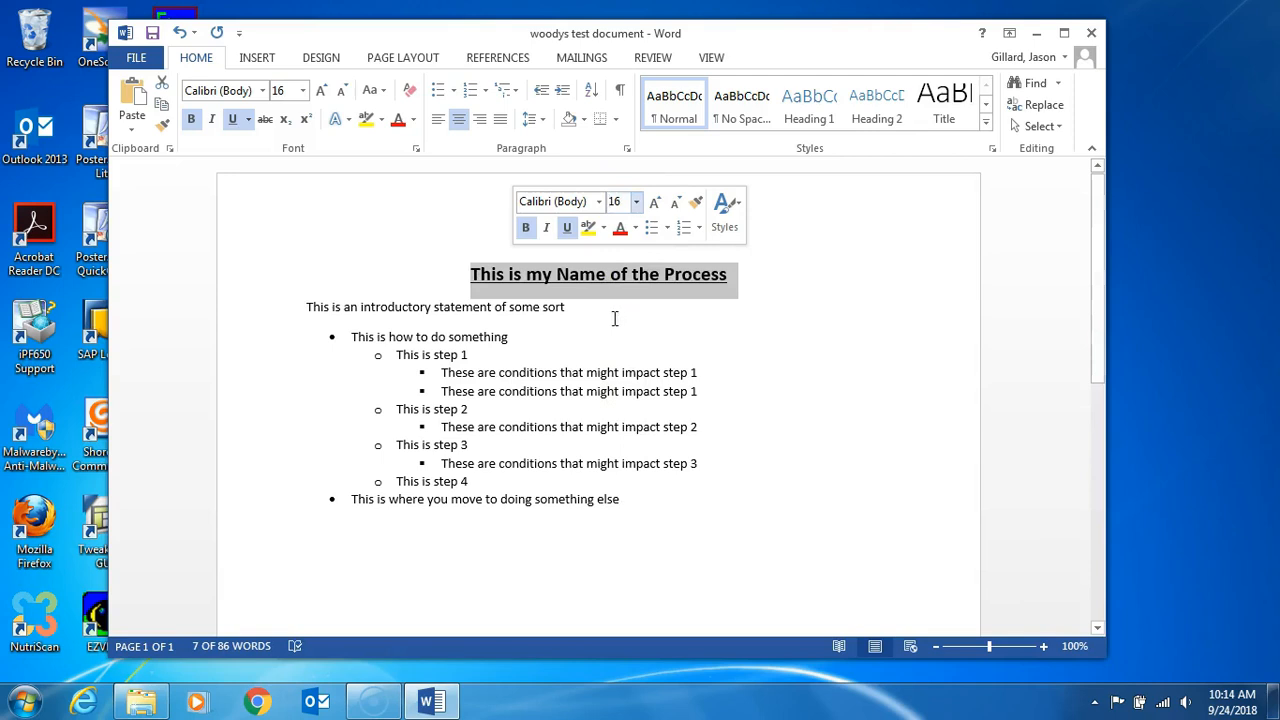
pyautogui.click(577, 313)
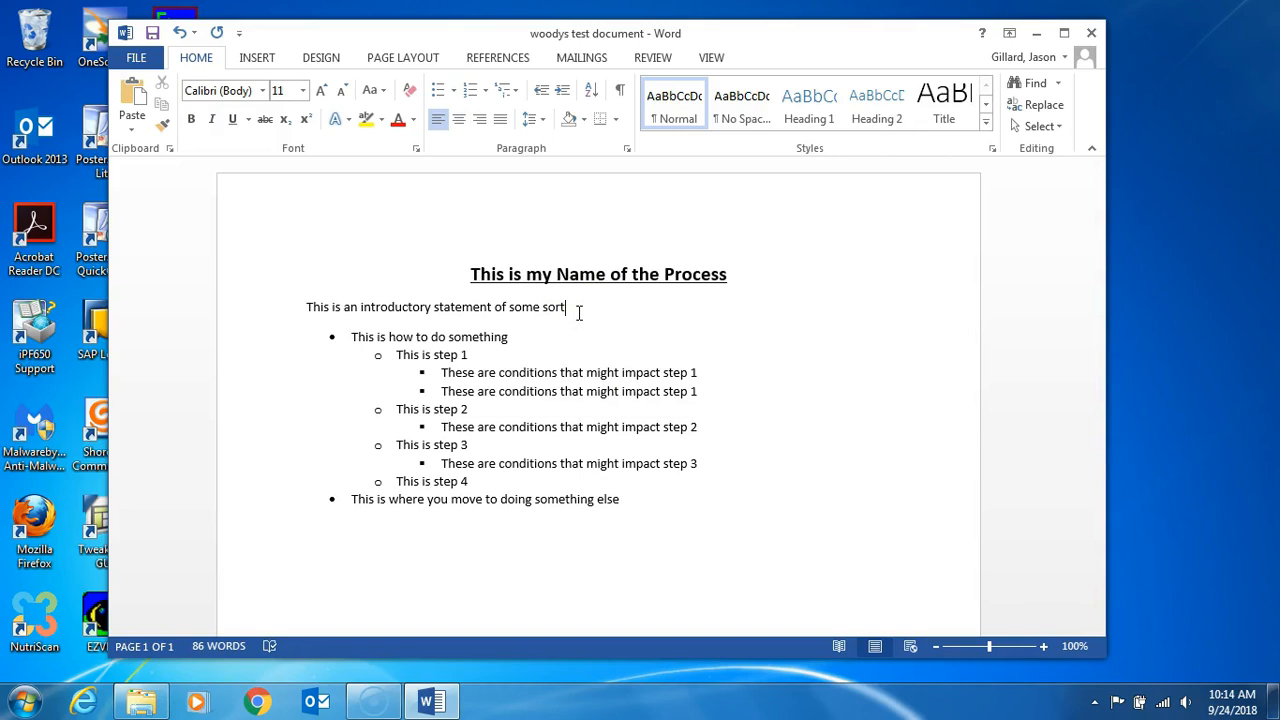
# Step: End the bulleted list after its last item and add the plain closing line "This is my wrapup/recap."
pyautogui.click(631, 502)
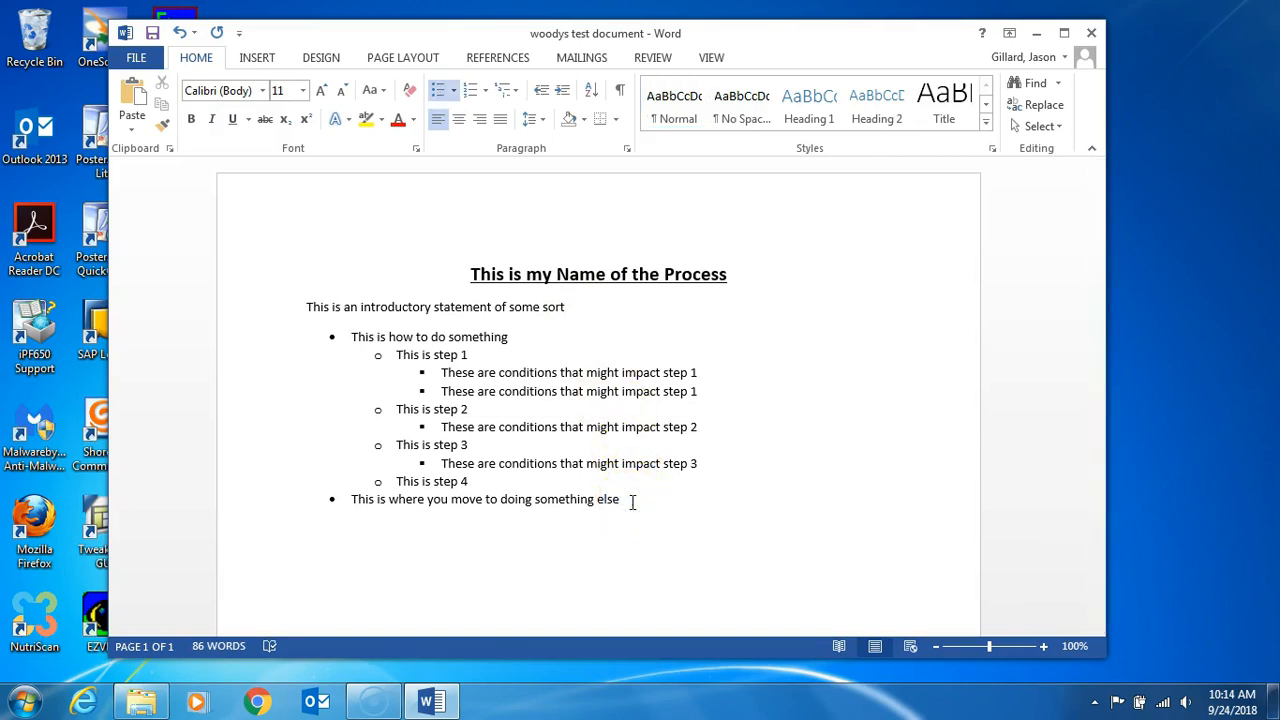
pyautogui.press('Return')
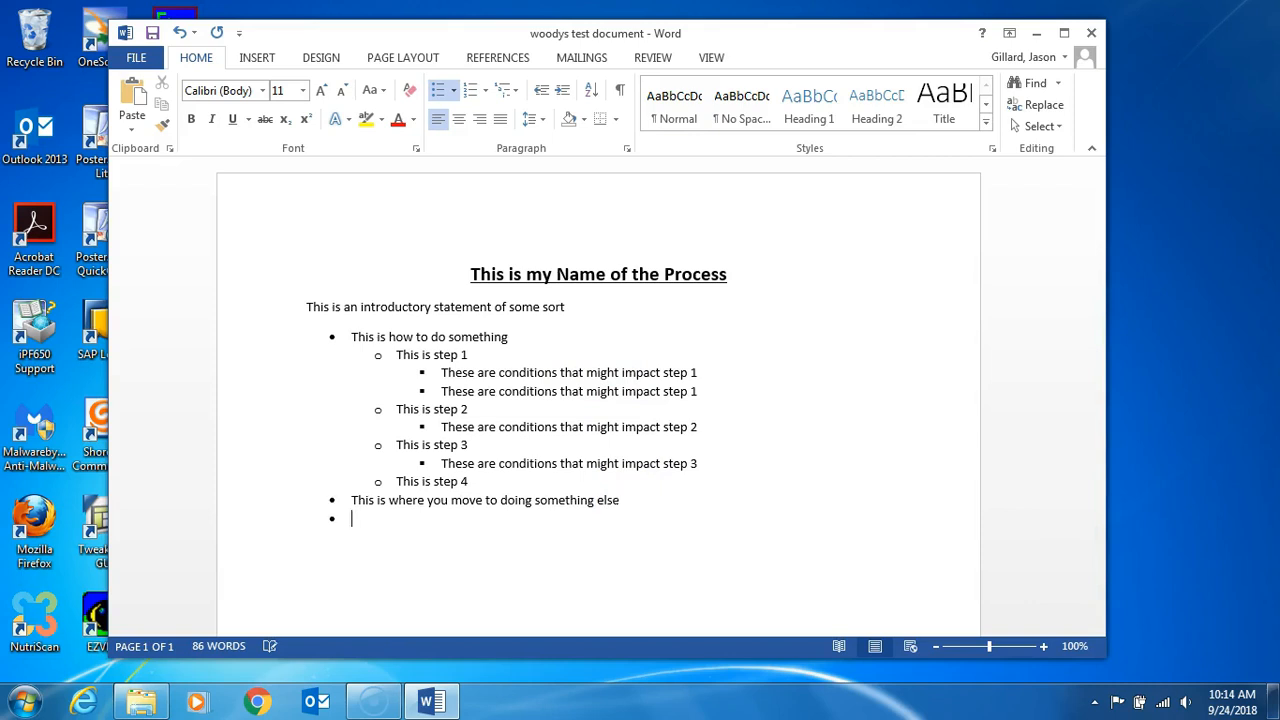
pyautogui.press('Return')
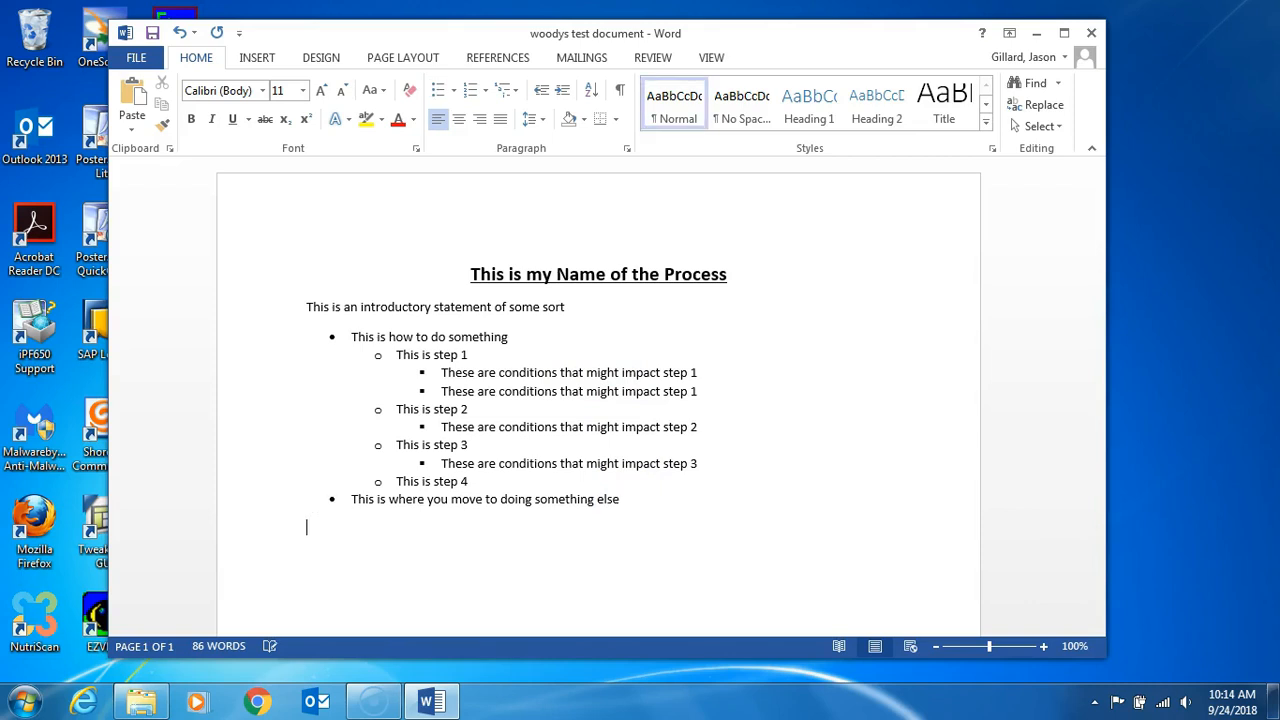
pyautogui.write('This is my wrapup/recap')
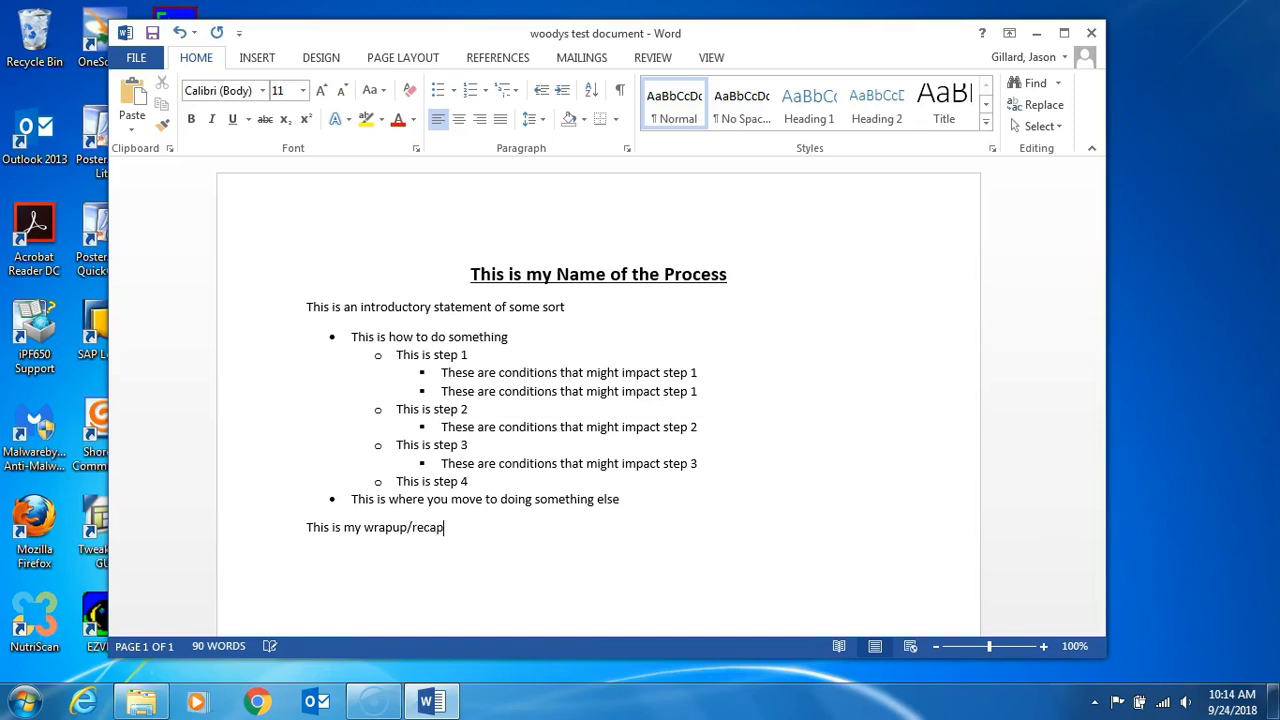
pyautogui.write('.')
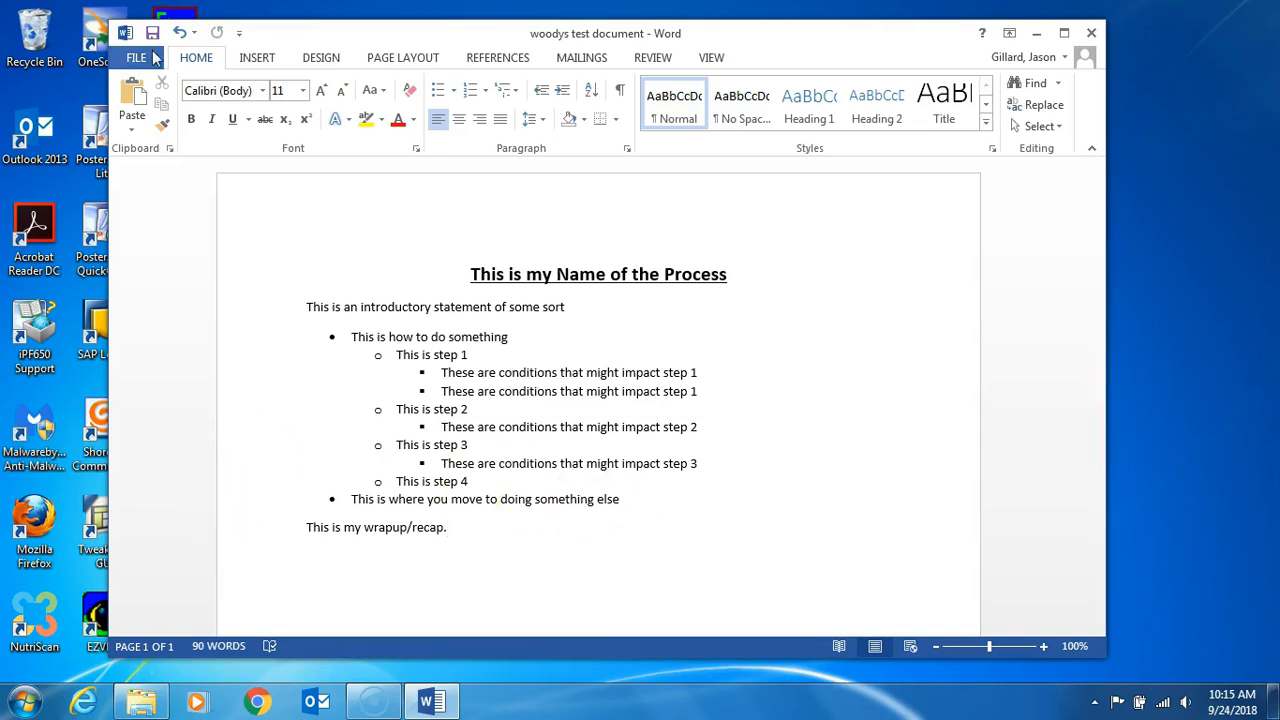
# Step: Share the document by email, sending it as an attachment in a new message
pyautogui.click(136, 58)
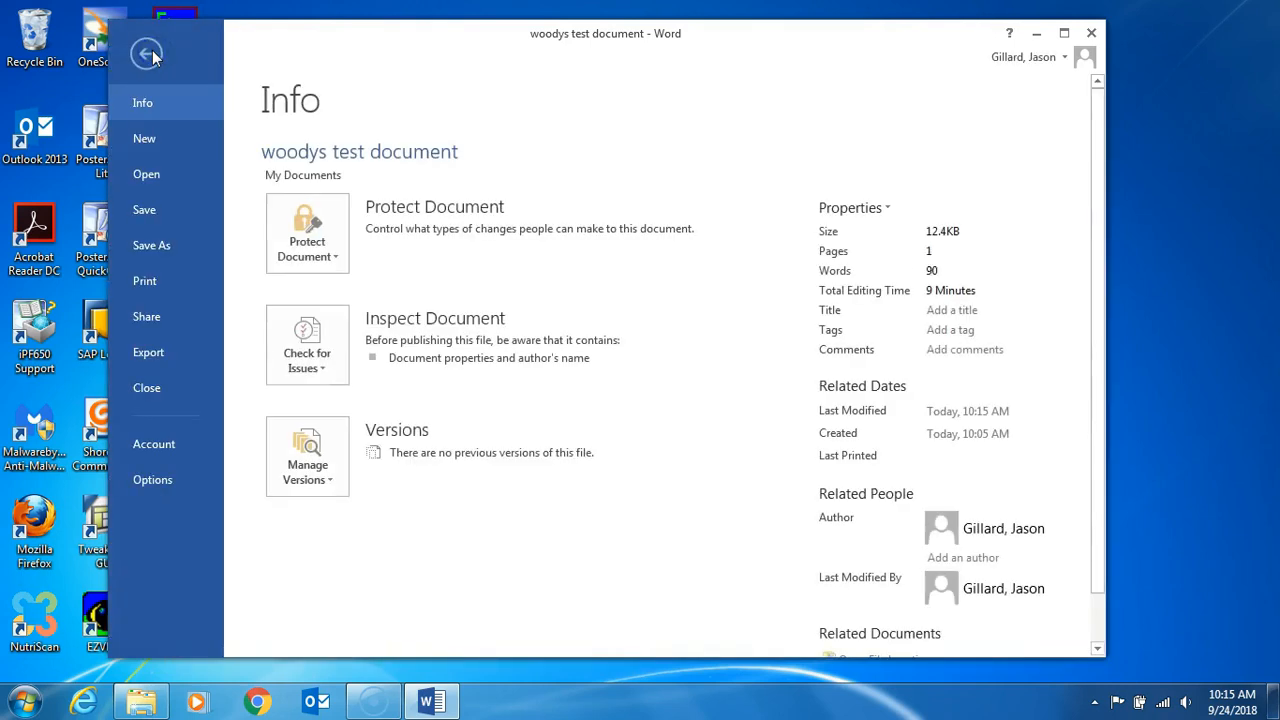
pyautogui.click(144, 317)
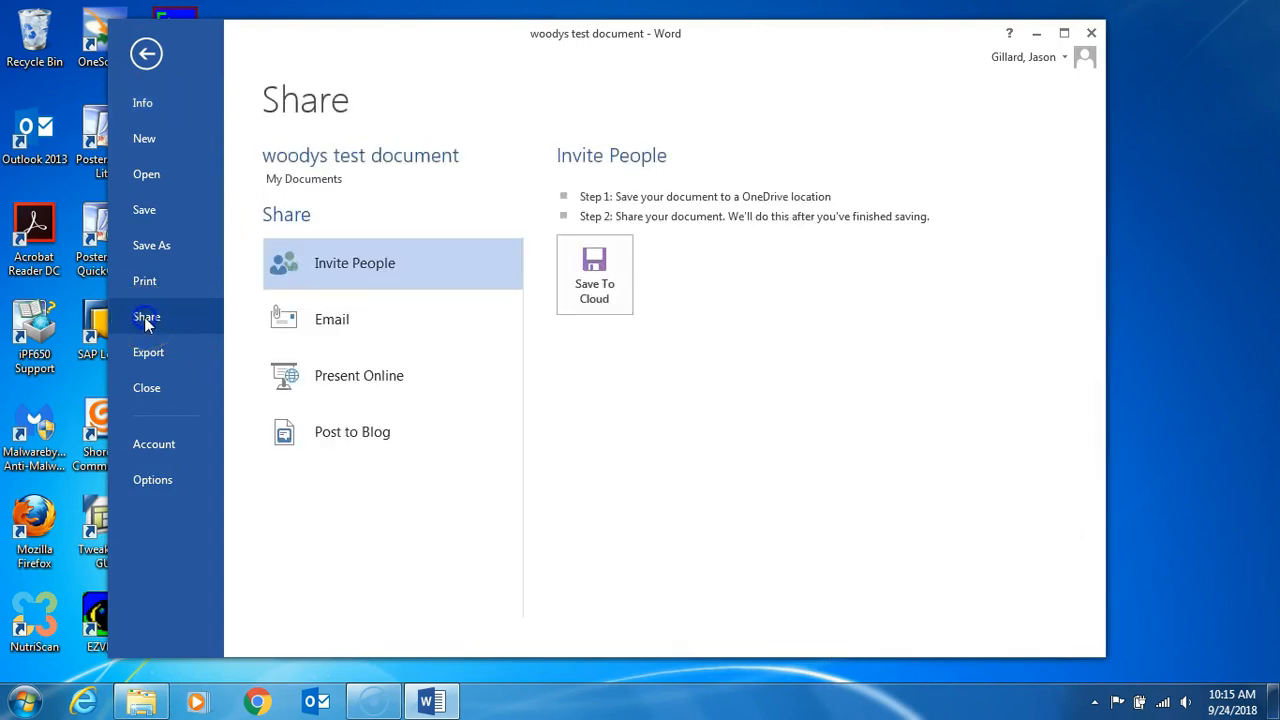
pyautogui.click(310, 332)
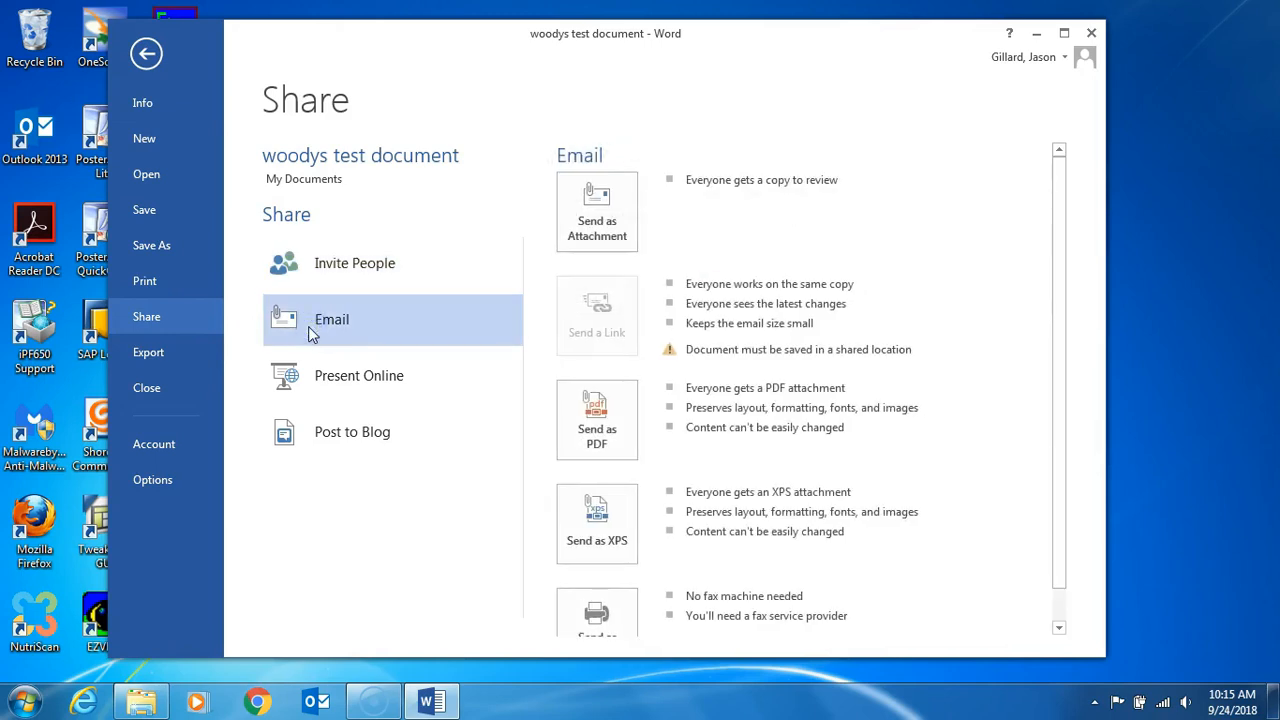
pyautogui.click(588, 228)
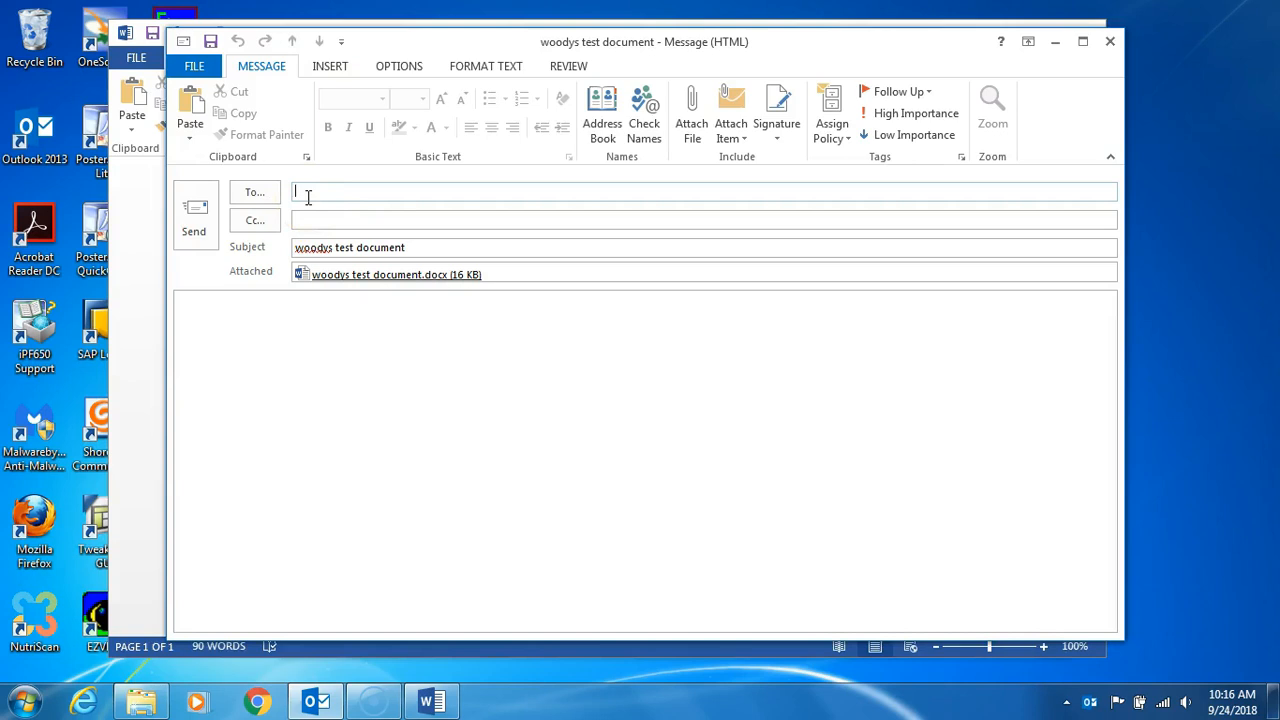
# Step: Address the message by entering the recipient's surname and choosing the suggested contact
pyautogui.write('tayl')
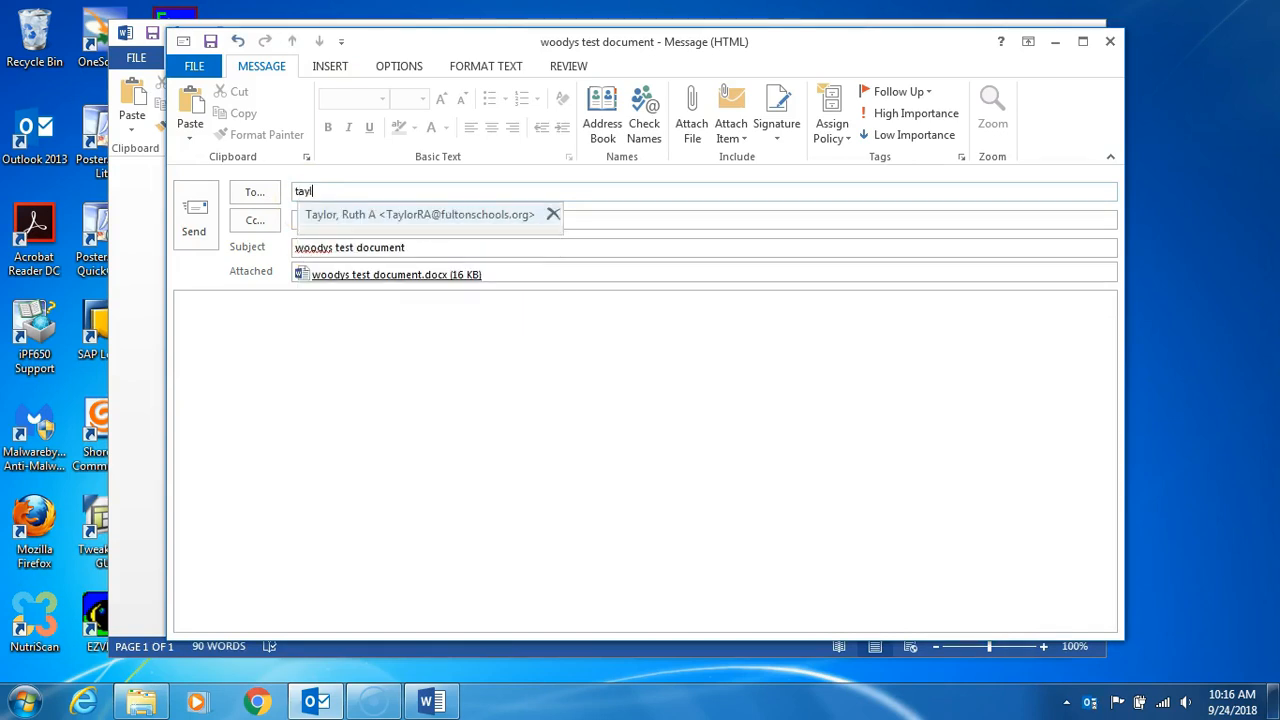
pyautogui.write('or')
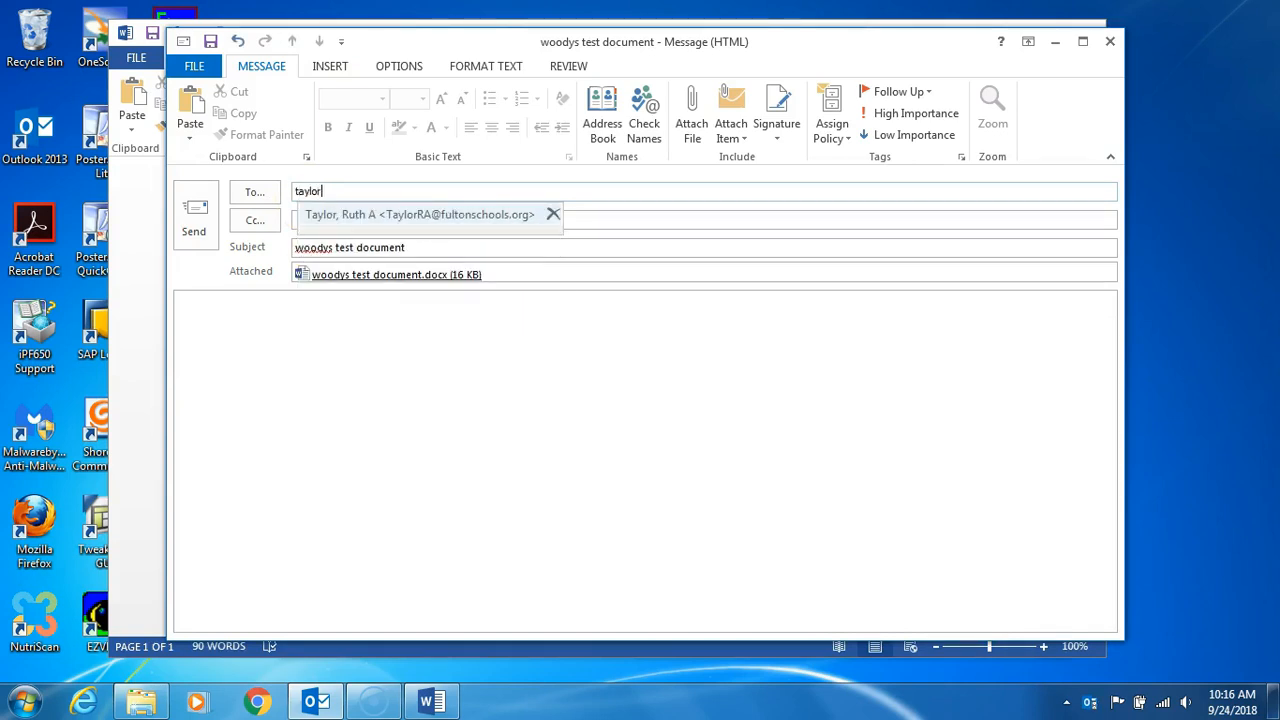
pyautogui.click(333, 220)
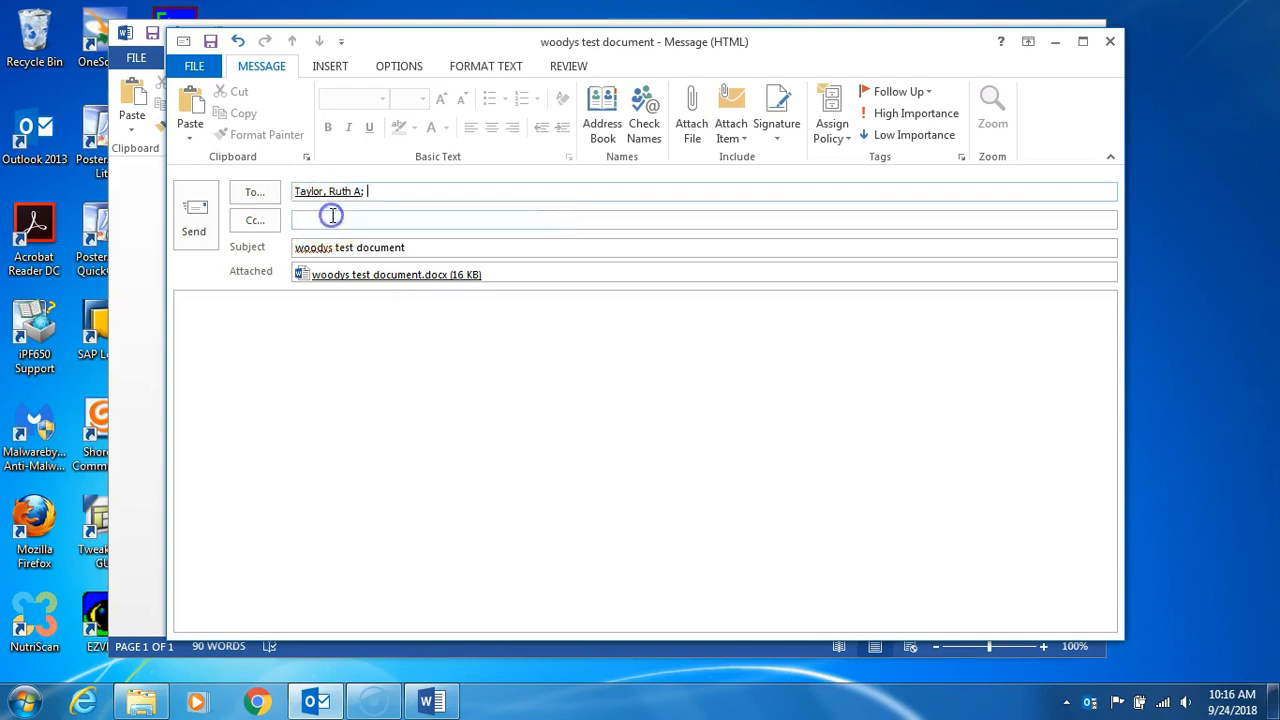
# Step: Write "Here is my test document." in the body of the email message
pyautogui.click(253, 312)
pyautogui.write('He')
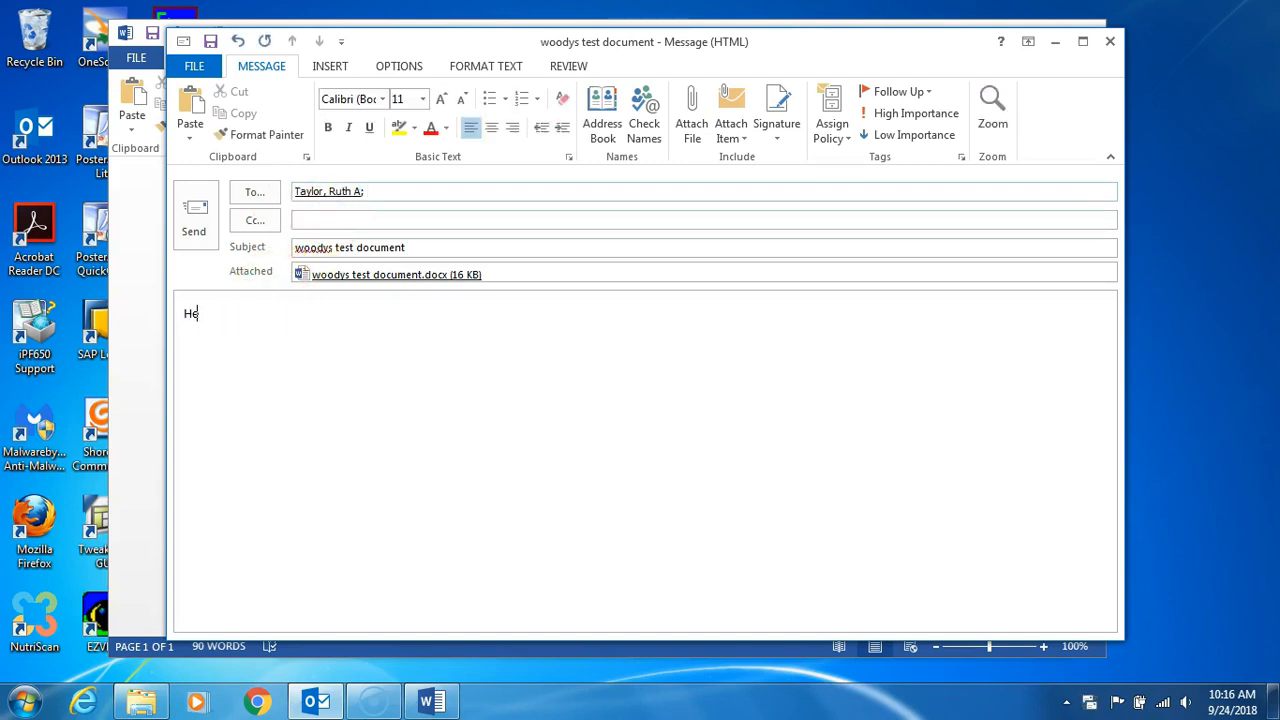
pyautogui.write('re is my test document.')
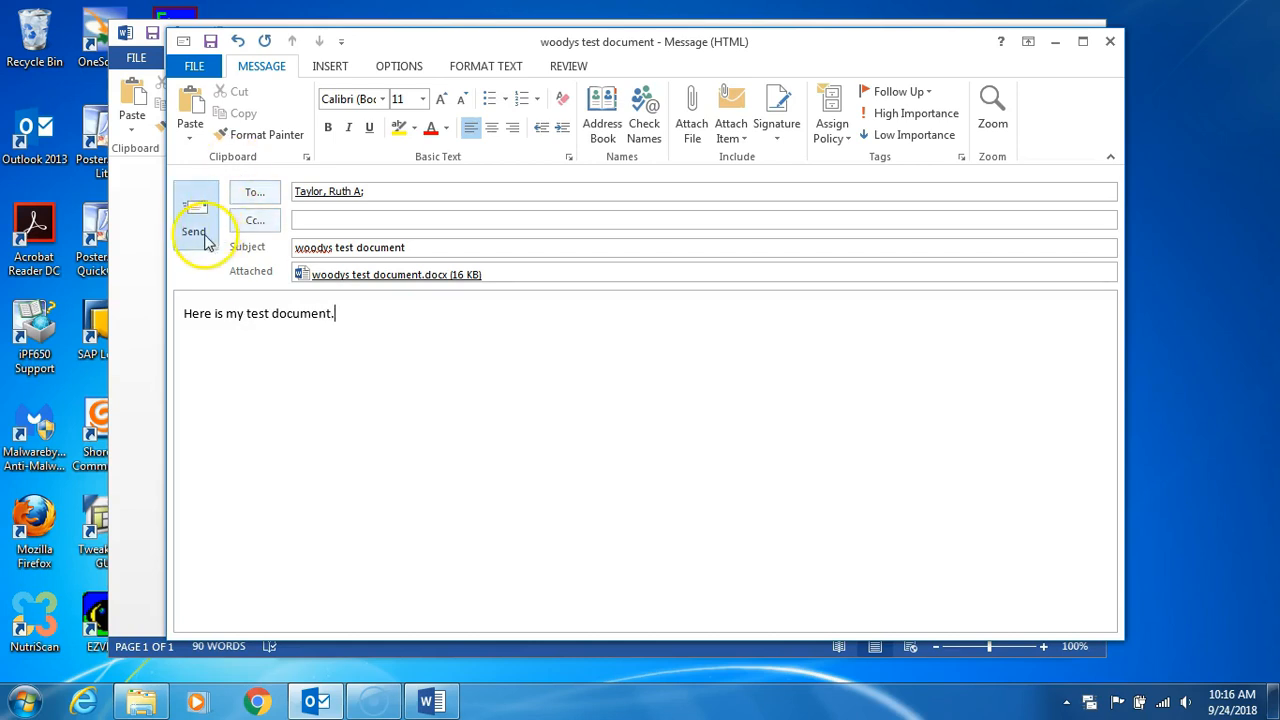